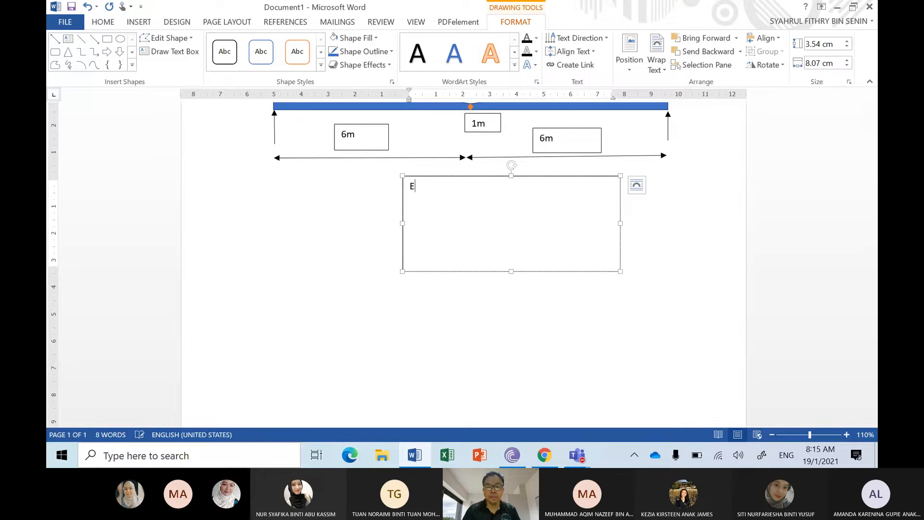
Step: Enter the material properties E = 30 GPa and V = 0.25 in the text box below the beam and shorten the box to fit
type("30 GPa")
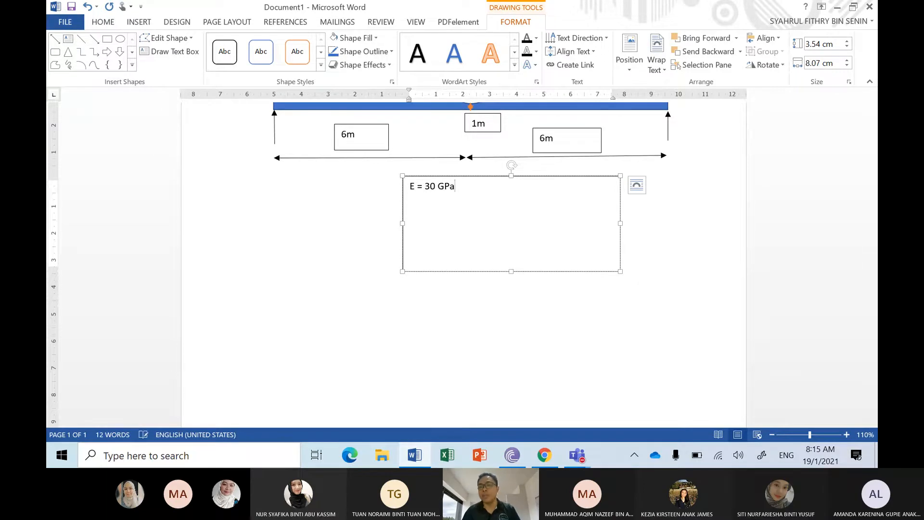
scroll(875, 163, "up", 2)
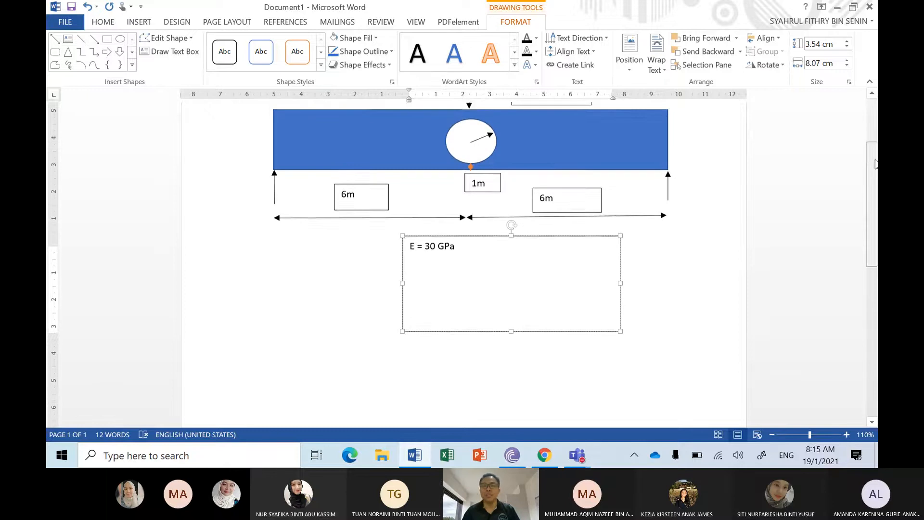
scroll(525, 278, "up", 1)
key("Return")
type("v")
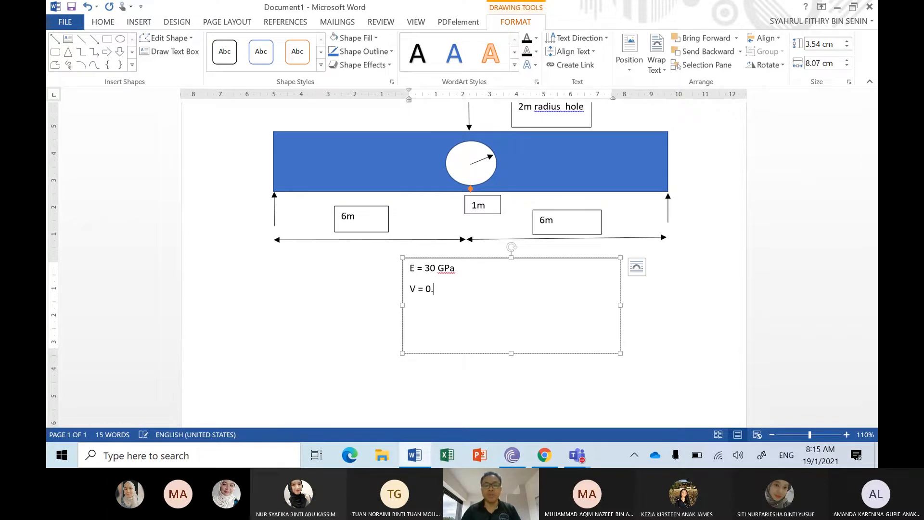
type(" = 0.25")
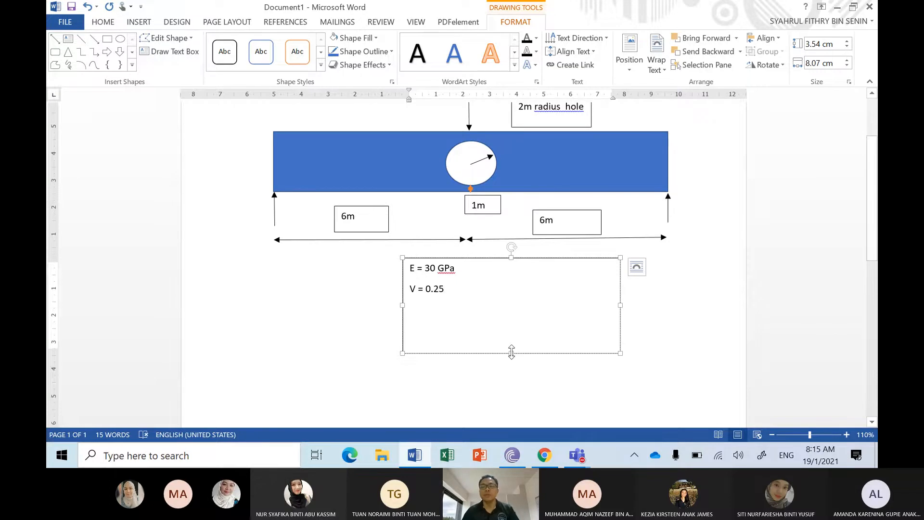
left_click_drag(511, 351, 512, 312)
left_click(866, 223)
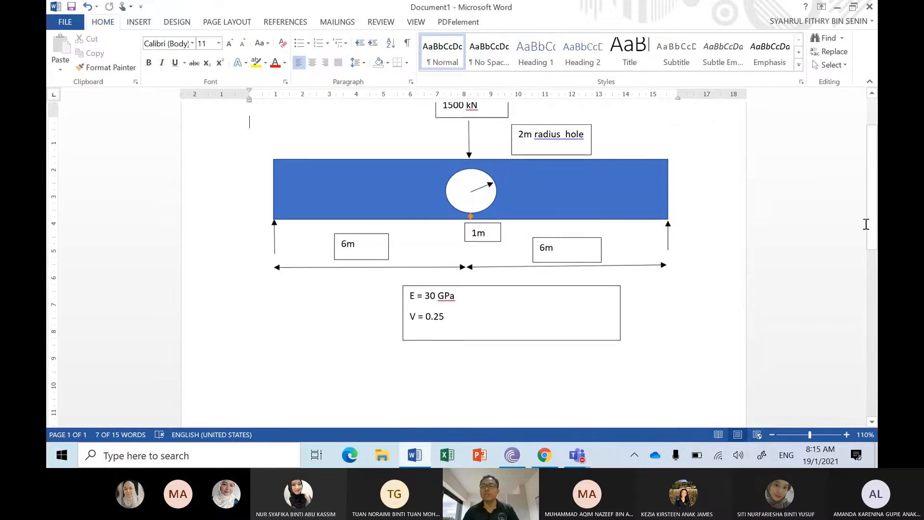
scroll(866, 223, "up", 1)
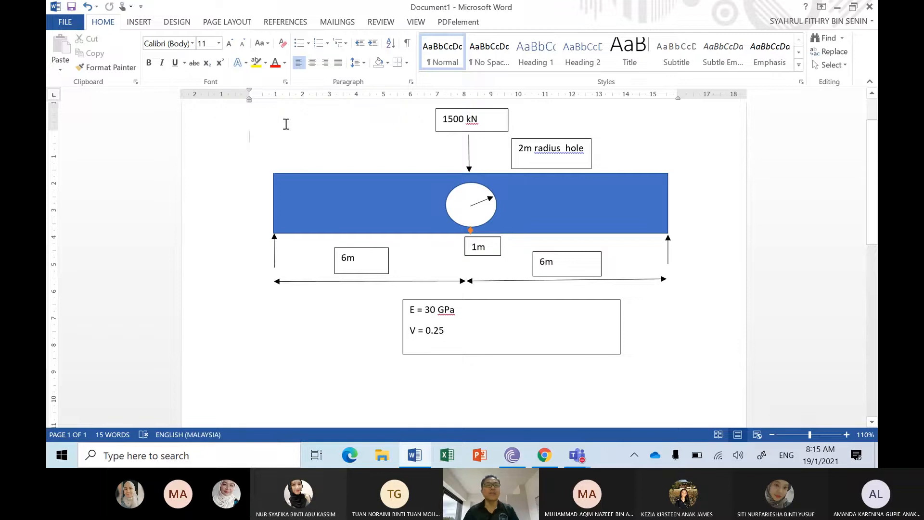
Step: Add a text box about 13.4 cm wide below the properties reading "What is the maximum deflection?" and "What is the maximum compressive stress?"
left_click(139, 22)
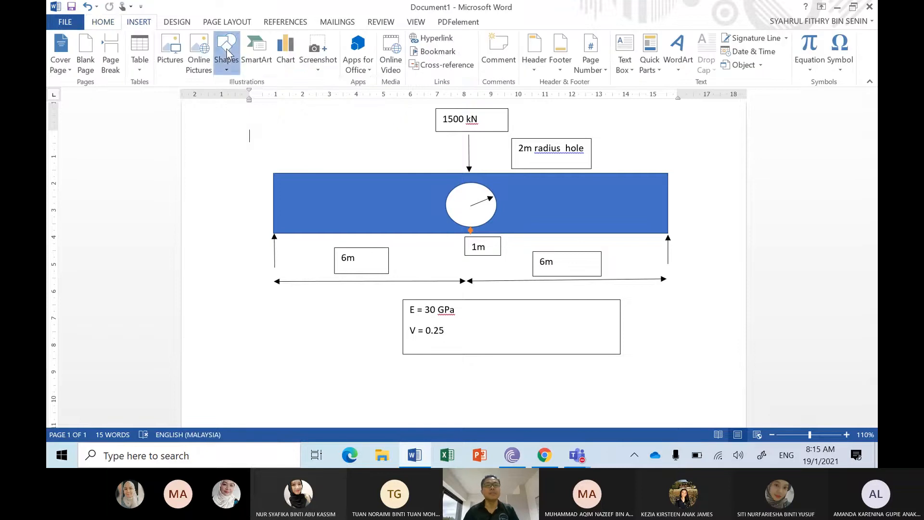
left_click(229, 53)
left_click(241, 100)
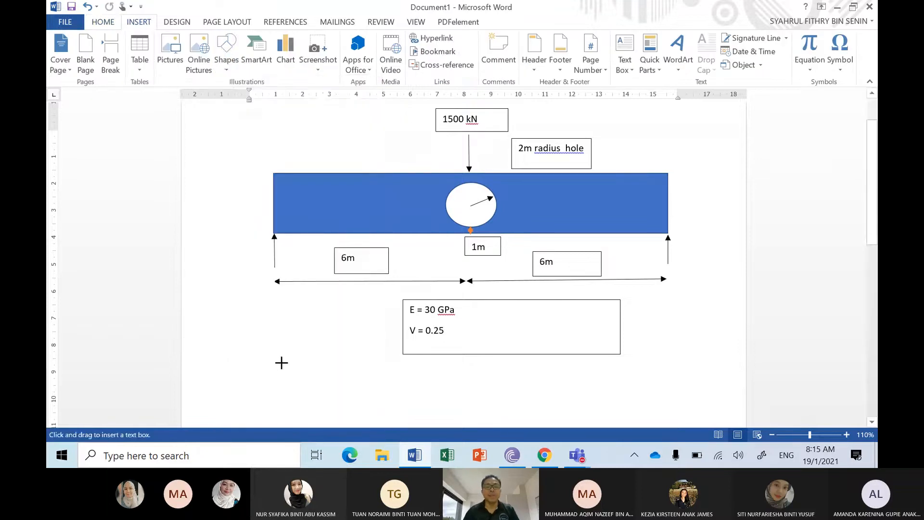
mouse_move(275, 365)
left_mouse_down()
mouse_move(412, 400)
mouse_move(550, 380)
mouse_move(635, 402)
left_mouse_up()
type("What i")
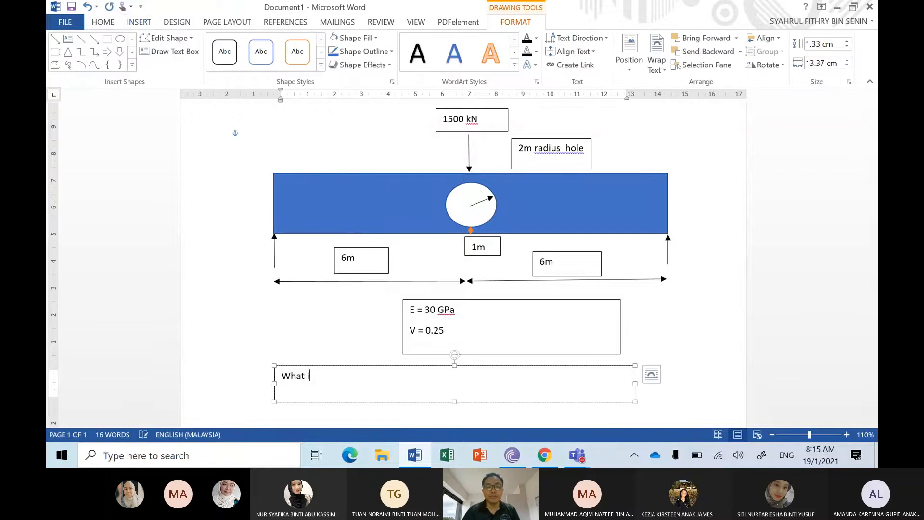
type("s the max")
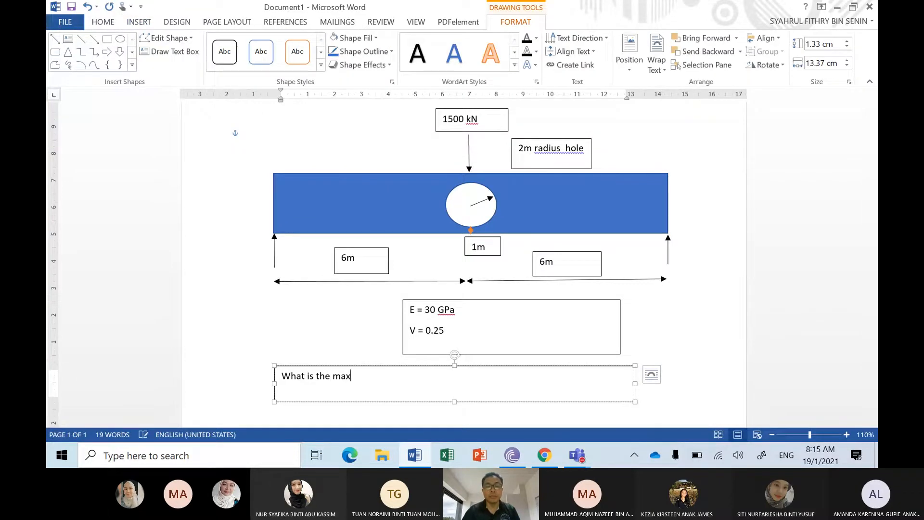
type("imum deflection?")
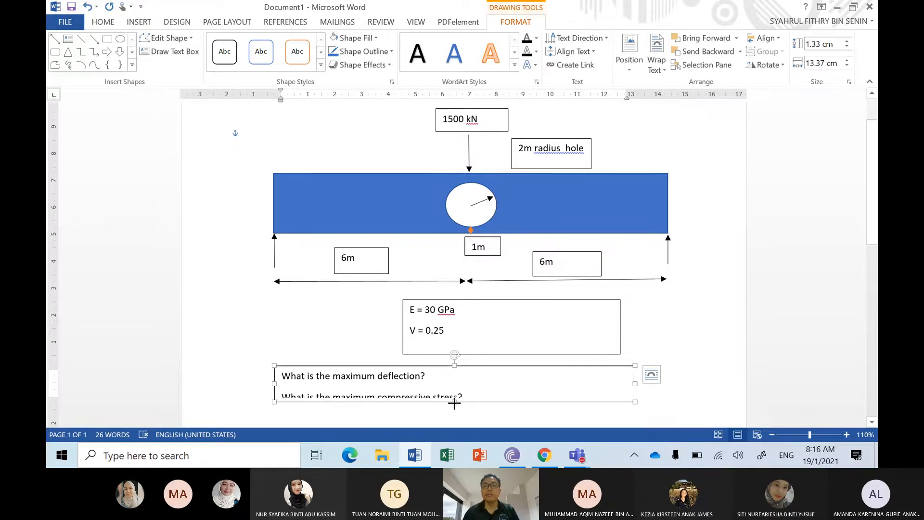
left_click_drag(454, 402, 454, 411)
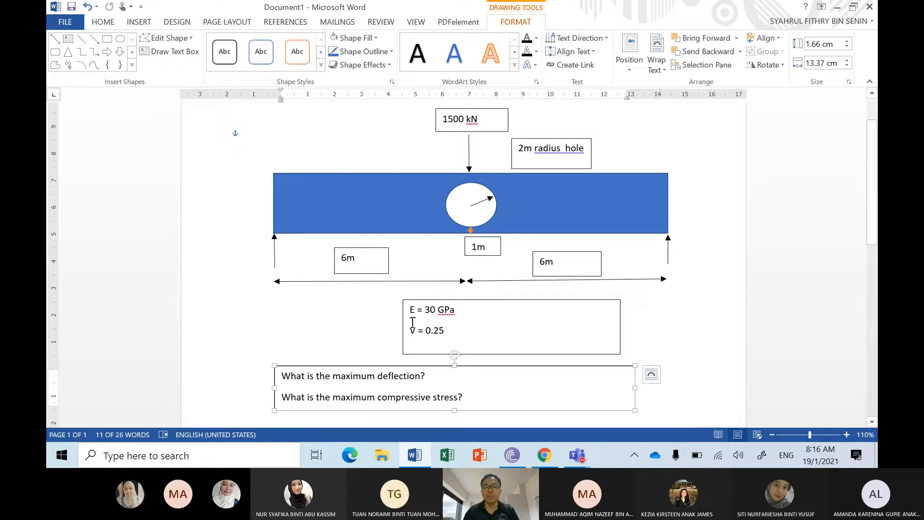
Step: Add a third line, H = 0.5 m, to the material properties box and extend the box to about 2.27 cm high
left_click(450, 334)
key("Return")
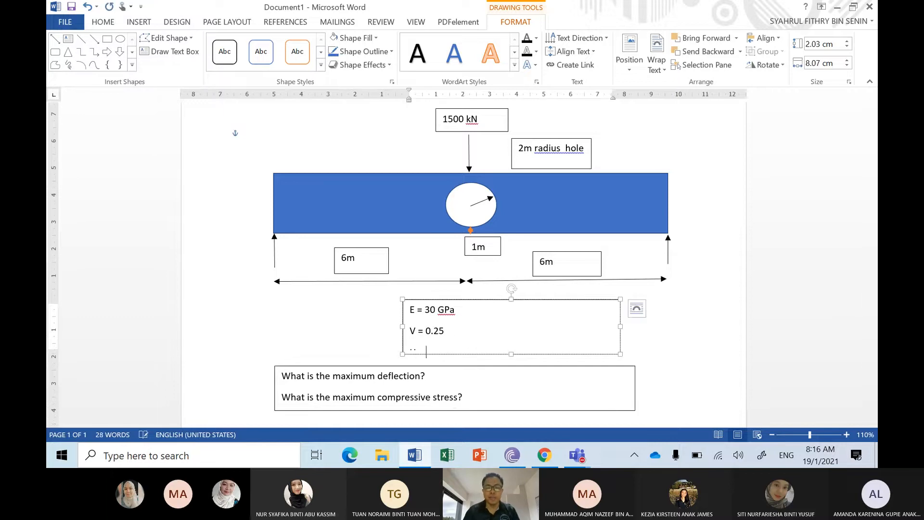
type("H = 2.5")
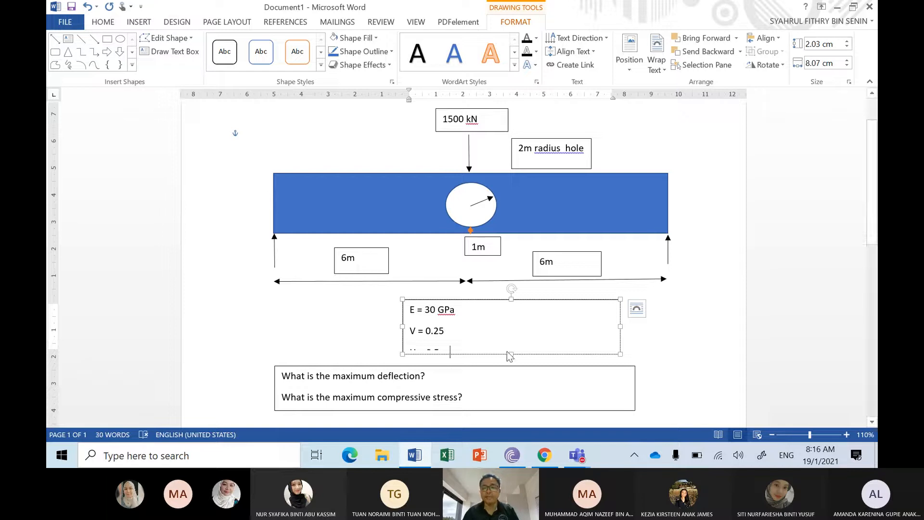
left_click_drag(511, 354, 511, 361)
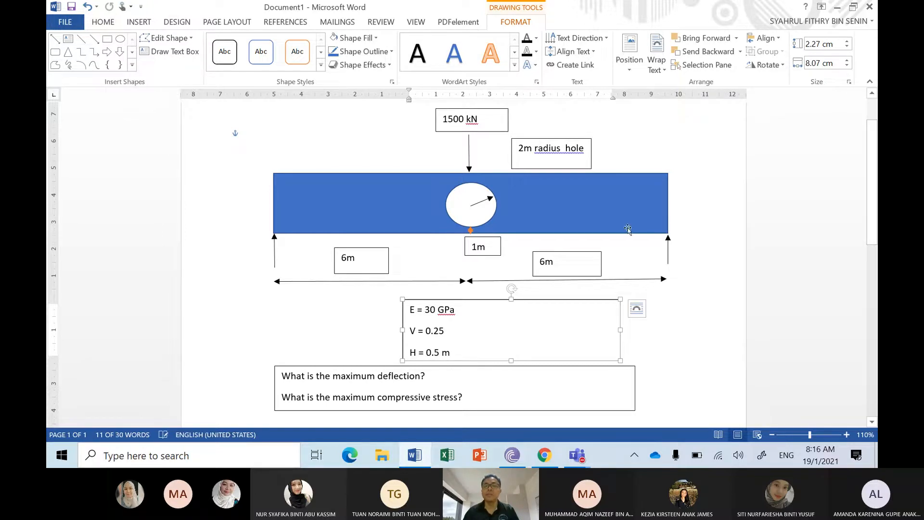
left_click(687, 151)
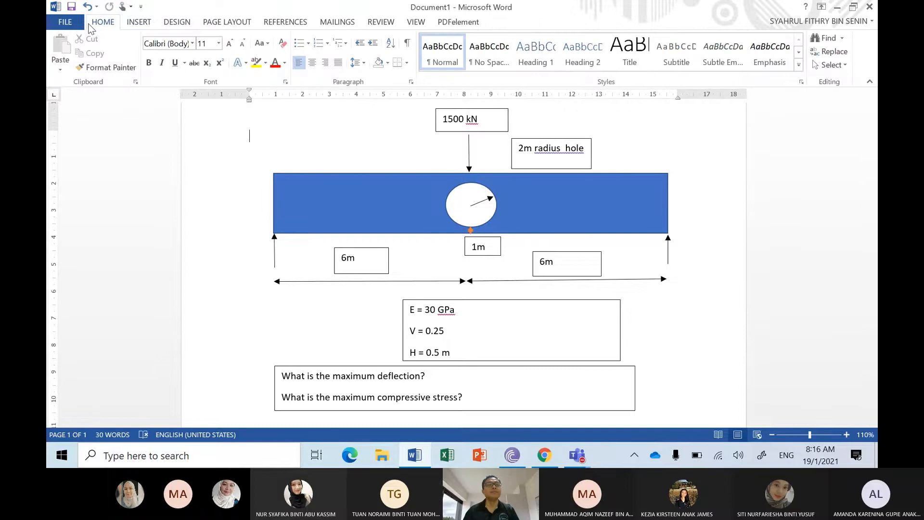
Step: Start saving the document to the computer and choose the Desktop as the save location
left_click(68, 22)
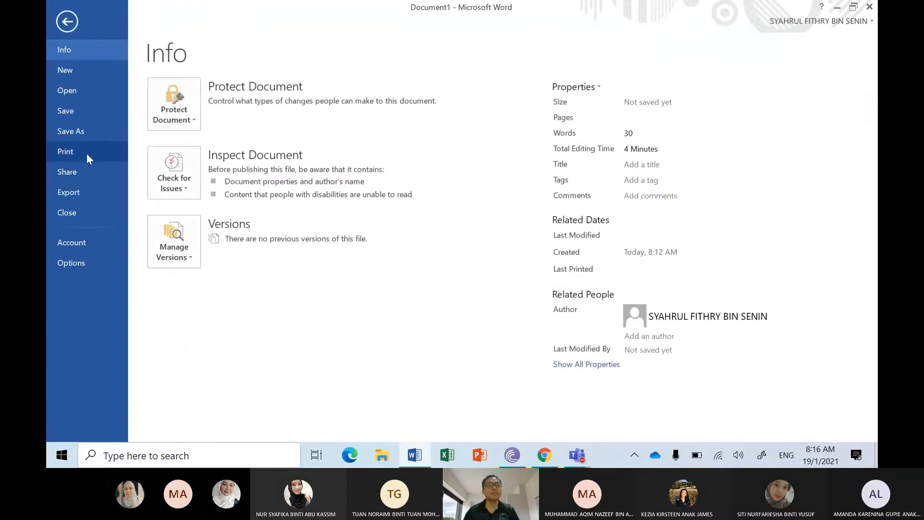
left_click(87, 137)
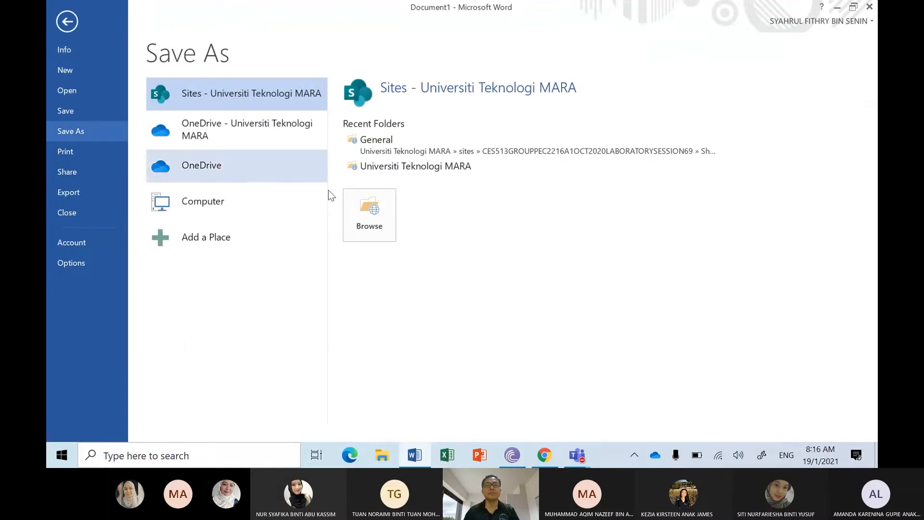
left_click(242, 213)
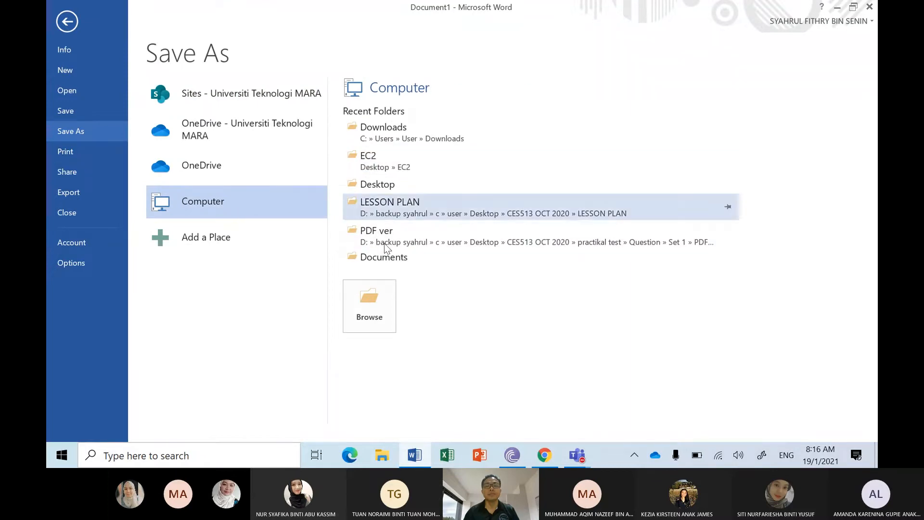
left_click(378, 287)
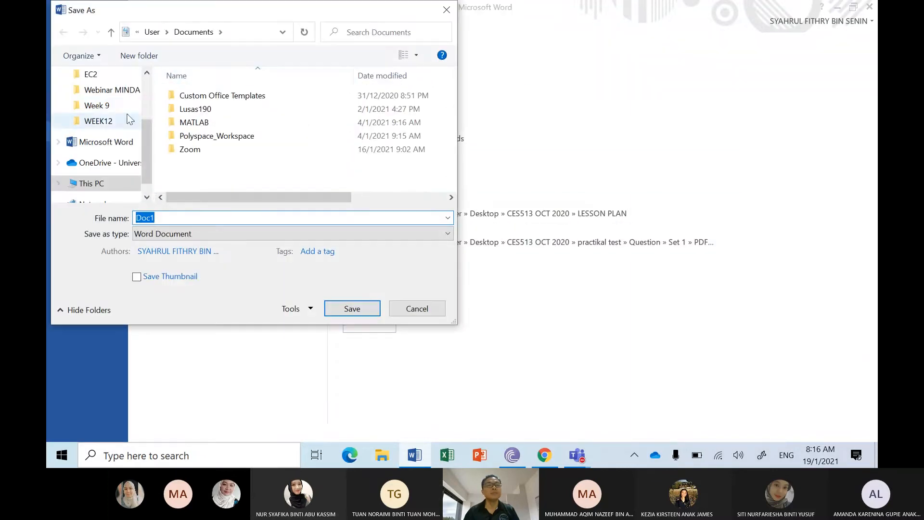
scroll(151, 102, "up", 2)
left_click(98, 100)
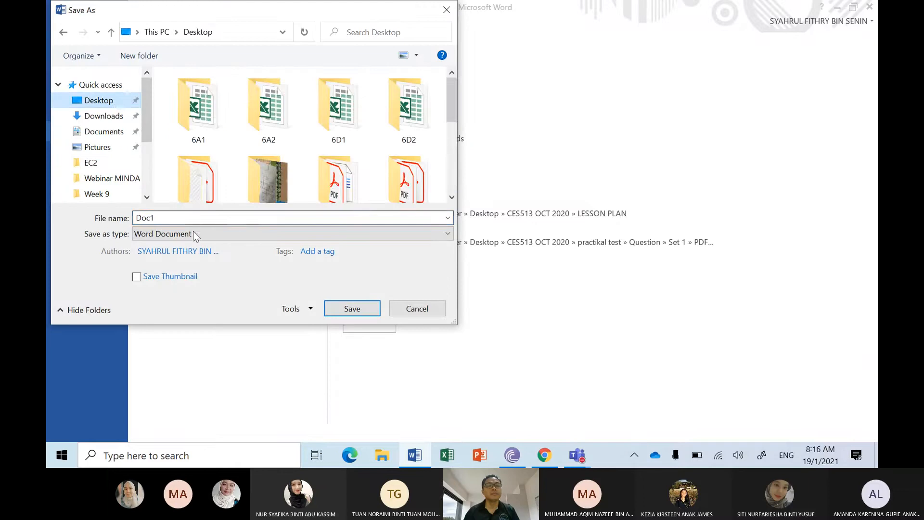
Step: Name the file FEM LAB 14 and save it as a Word document
left_click(192, 217)
type("GEM")
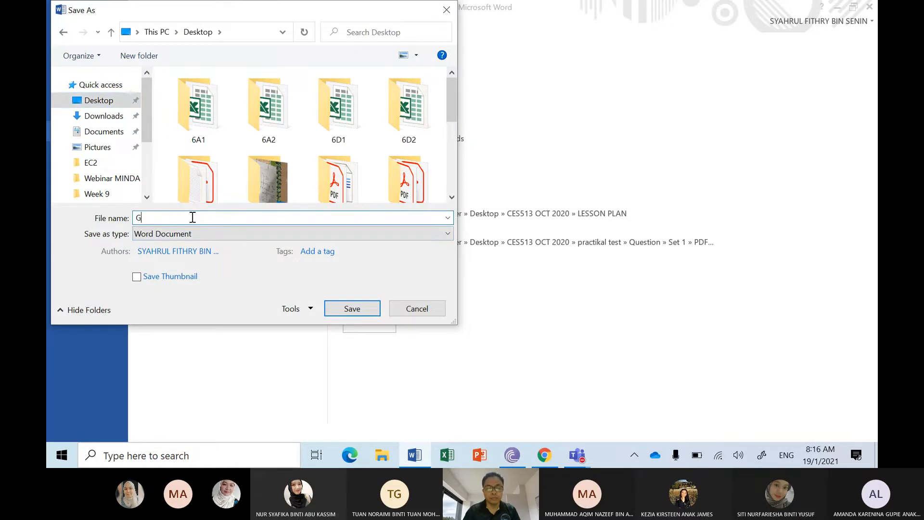
key("BackSpace")
key("BackSpace")
key("BackSpace")
type("FEM LAB 14")
key("Return")
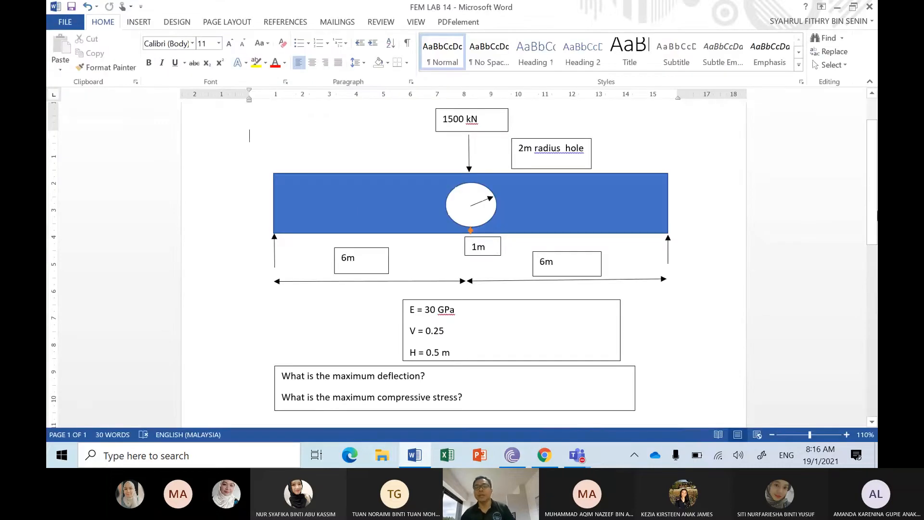
left_click_drag(870, 227, 872, 221)
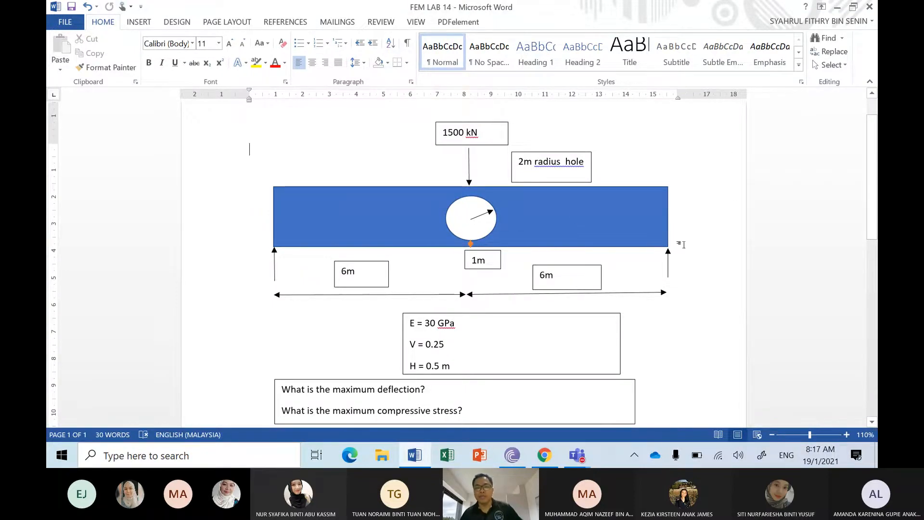
left_click(457, 367)
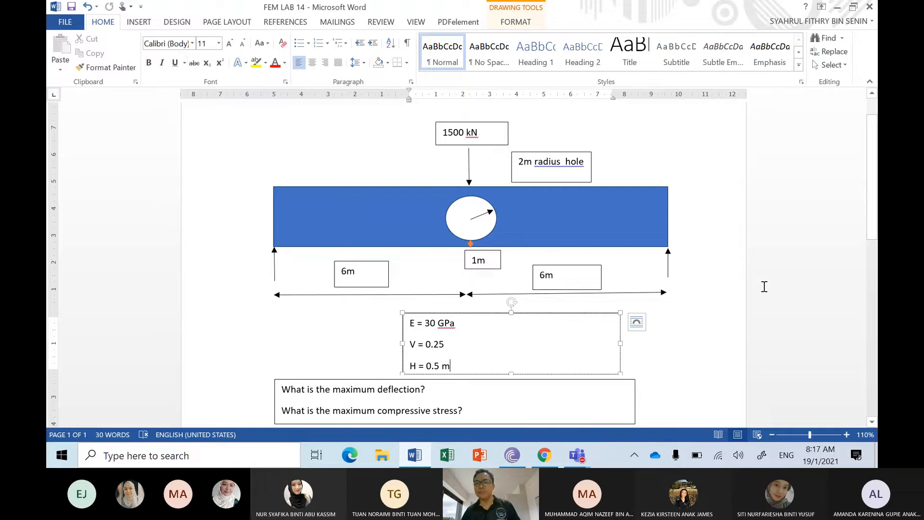
Step: Launch Mecway 13, look back at the beam problem in the Word document, and return to the empty Mecway model
left_click(255, 456)
type("mecway")
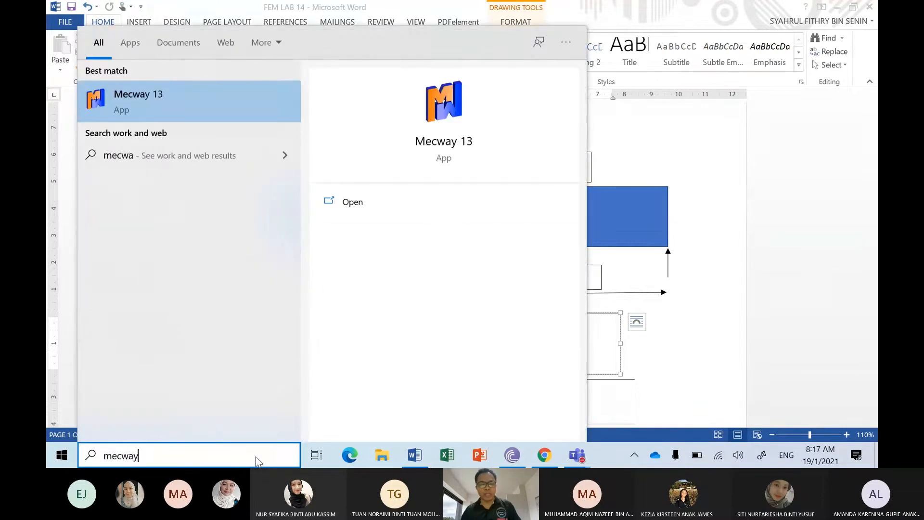
left_click(194, 112)
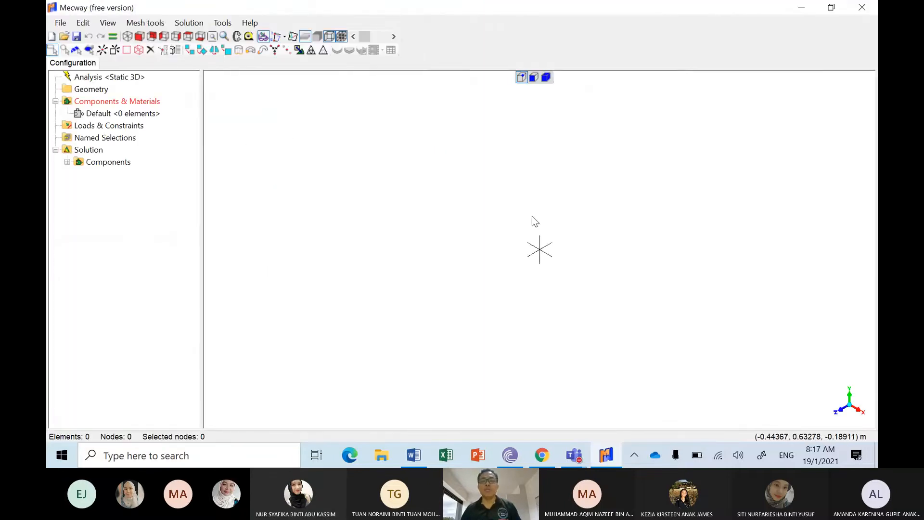
left_click(804, 8)
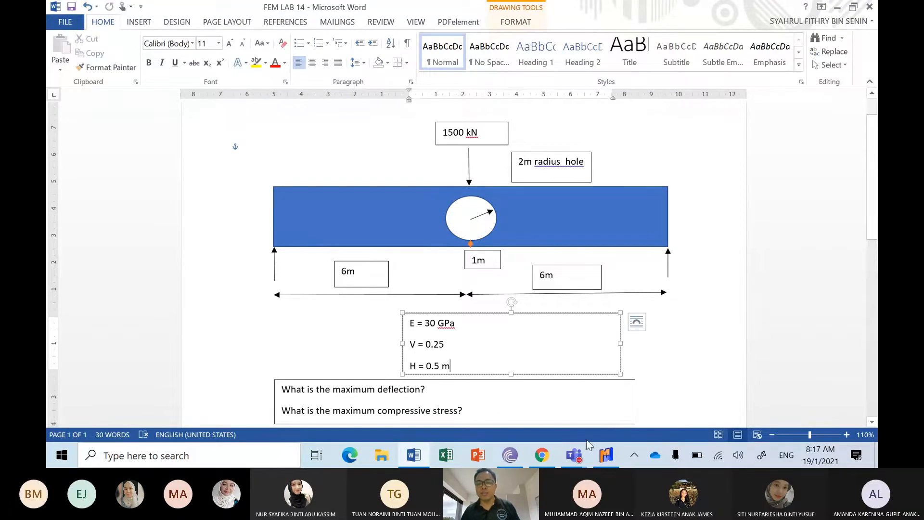
left_click(606, 460)
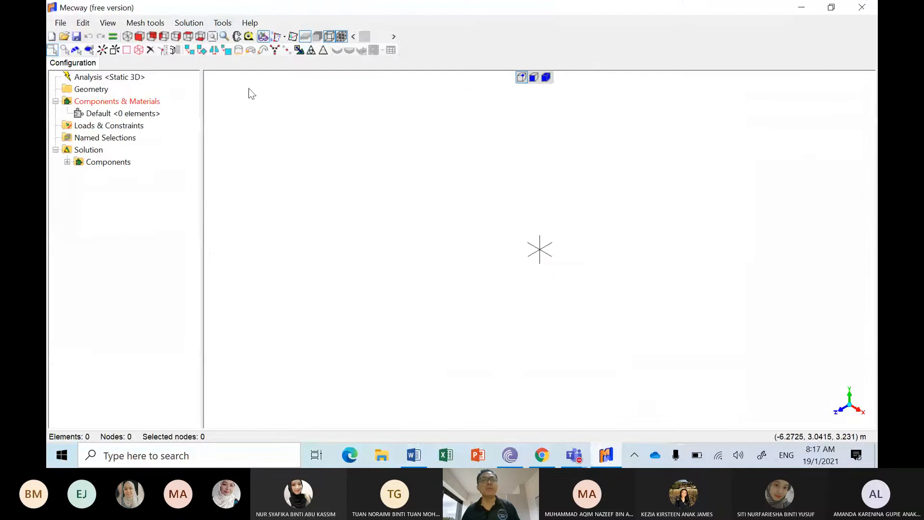
Step: Open the plate mesh generator to create a new plate mesh
left_click(157, 24)
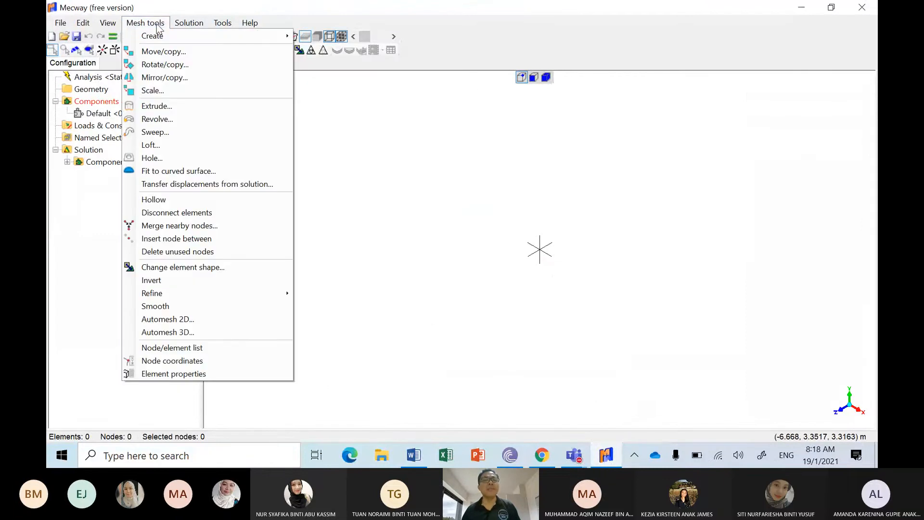
mouse_move(164, 35)
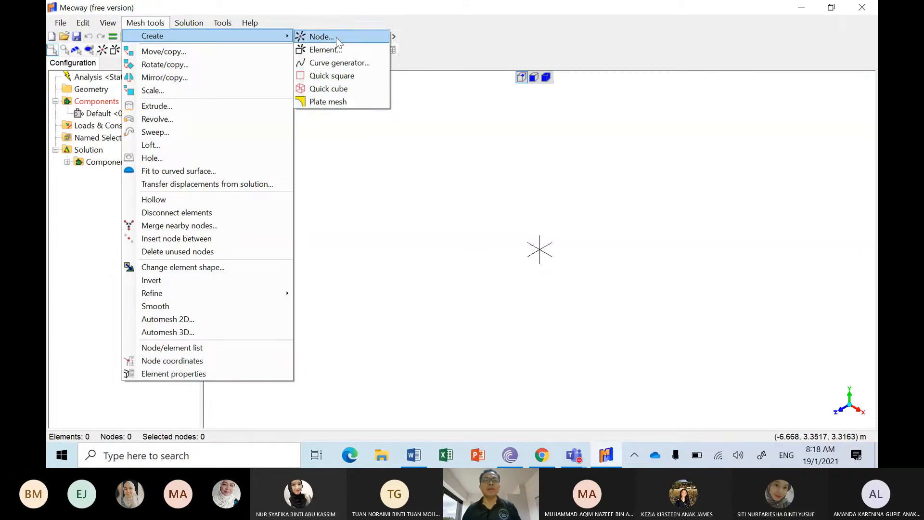
left_click(342, 103)
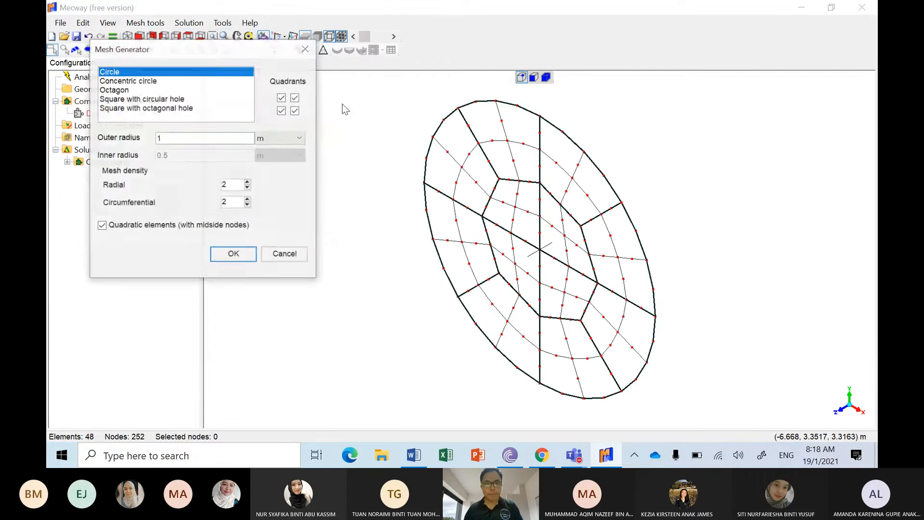
Step: Preview the available plate shapes: circle, concentric circle, octagon, and square with circular or octagonal hole
left_click(136, 82)
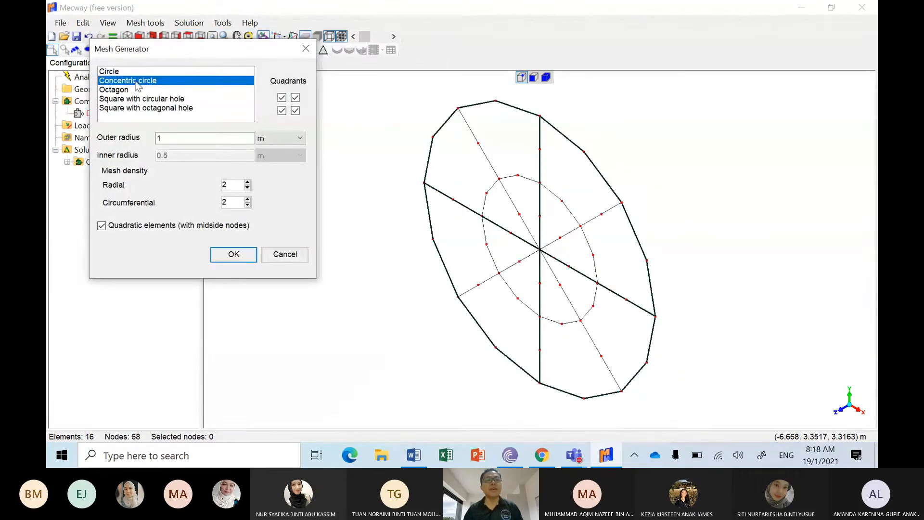
left_click(129, 90)
left_click(138, 99)
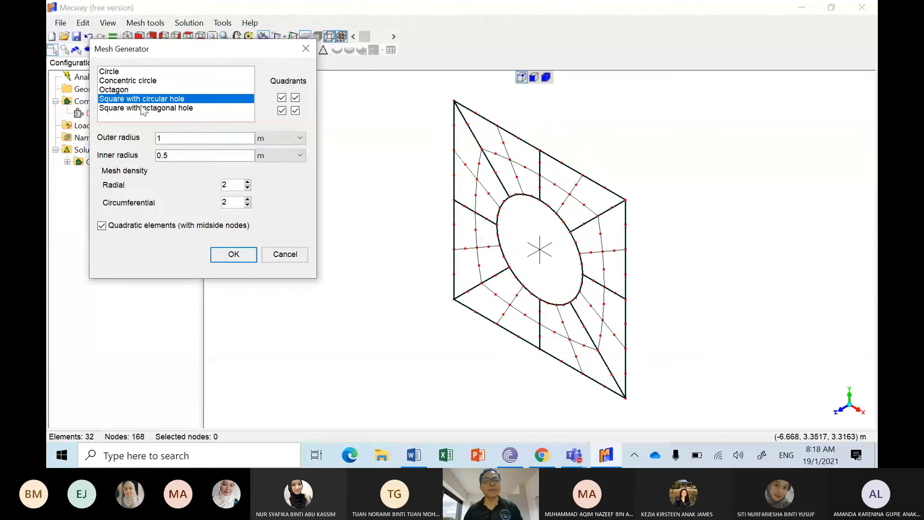
left_click(142, 108)
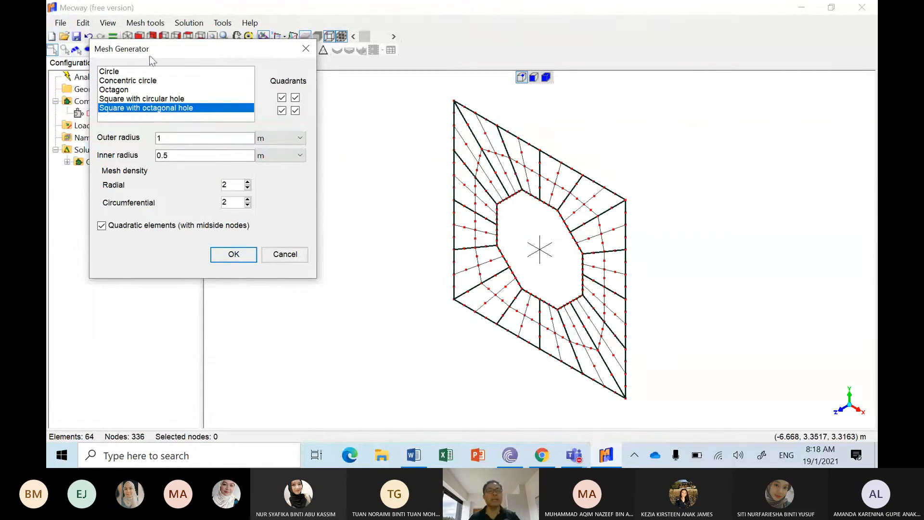
left_click(130, 71)
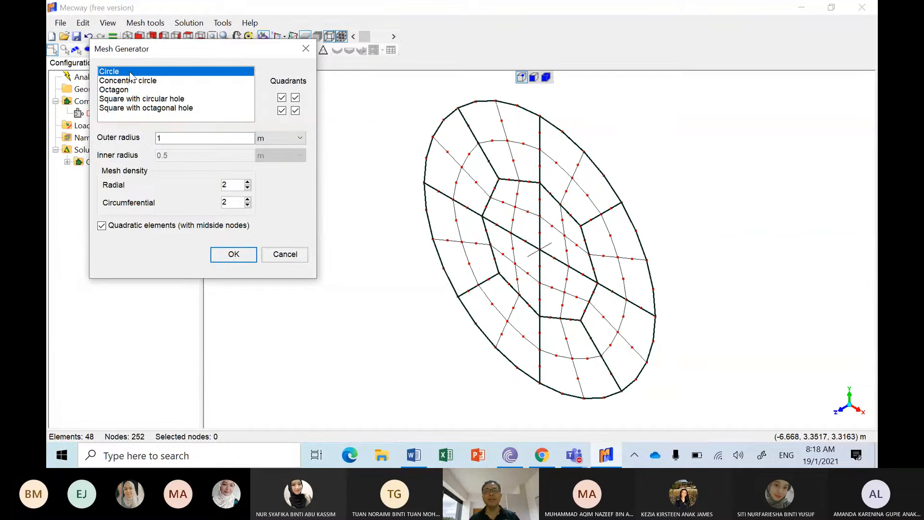
left_click(185, 136)
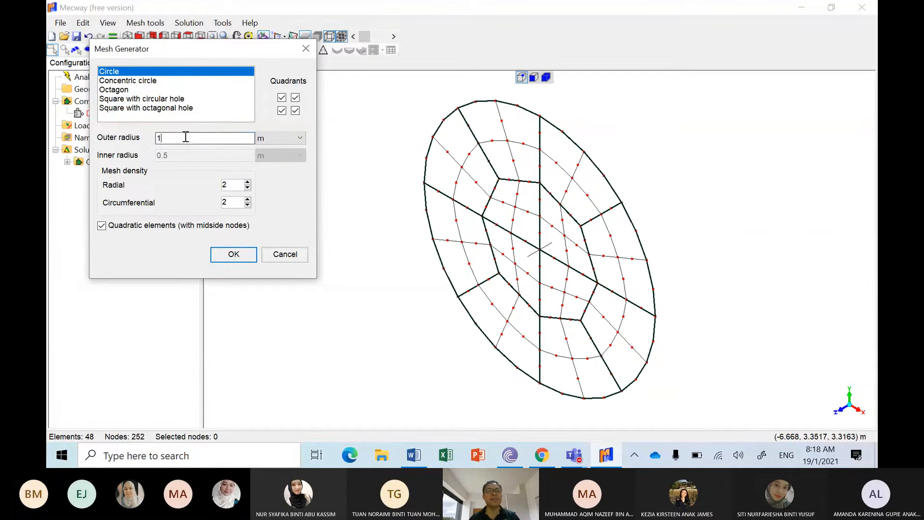
left_click_drag(185, 137, 123, 138)
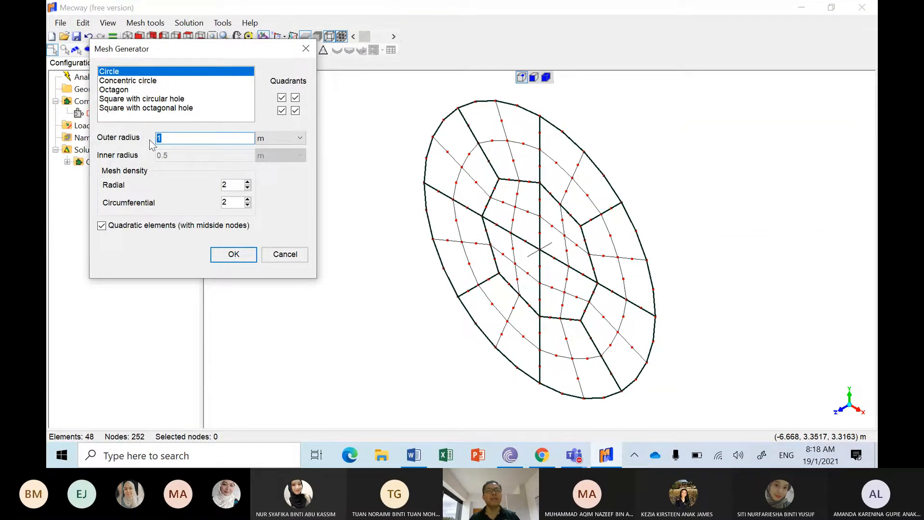
left_click(150, 81)
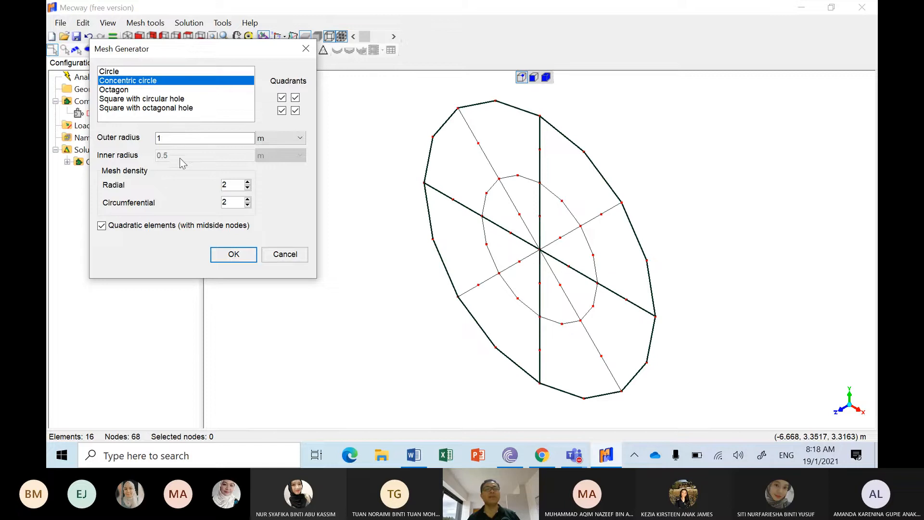
left_click(137, 90)
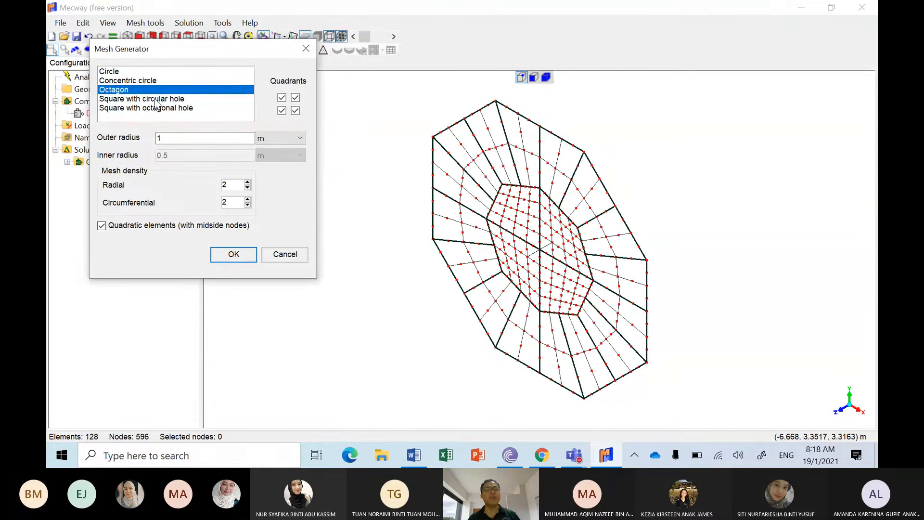
Step: Choose the square with circular hole, check its dimensions in the Word document, and set outer radius 3 m and inner radius 2 m
left_click(156, 99)
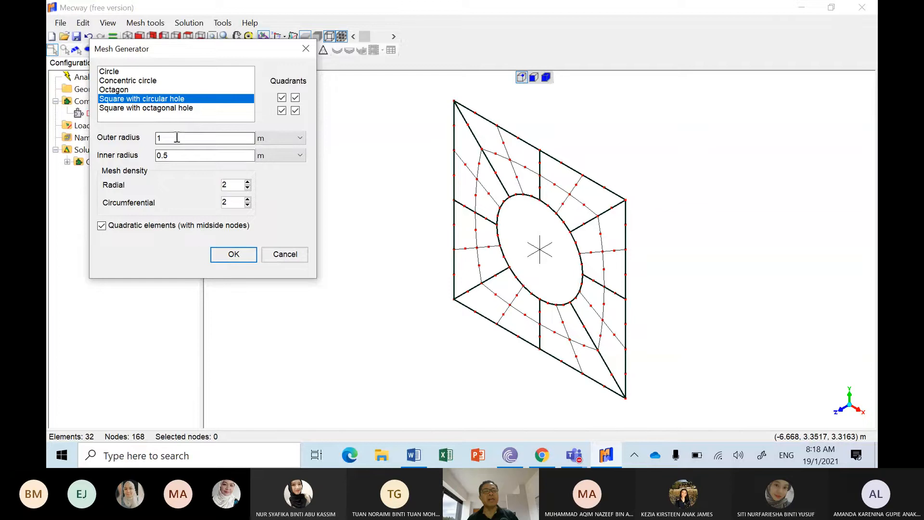
left_click_drag(166, 138, 153, 140)
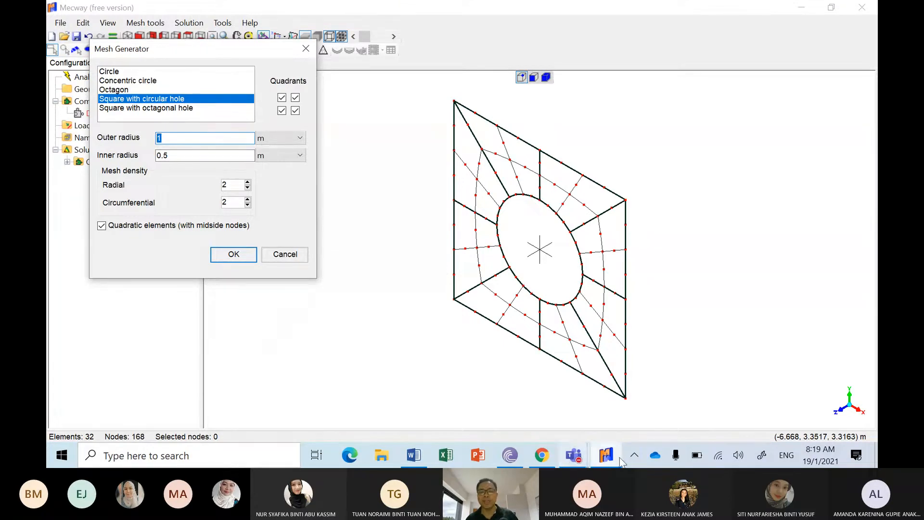
left_click(424, 457)
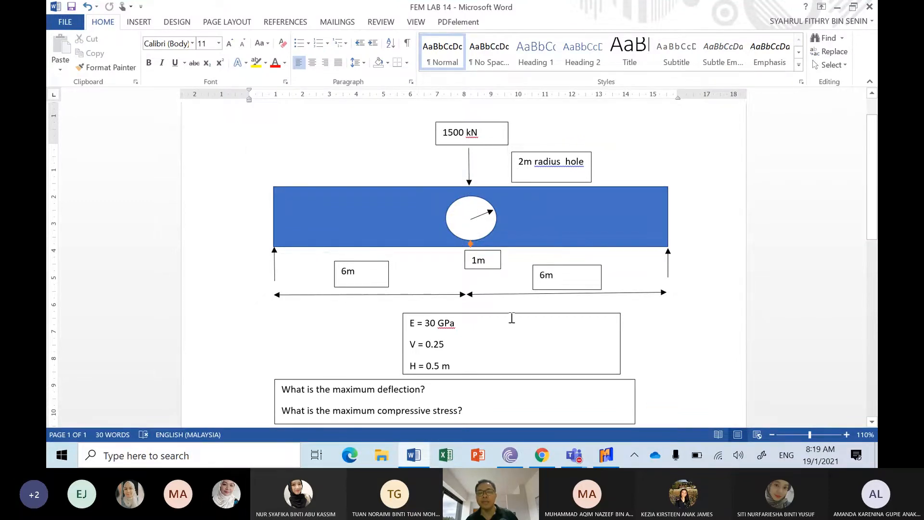
left_click(606, 455)
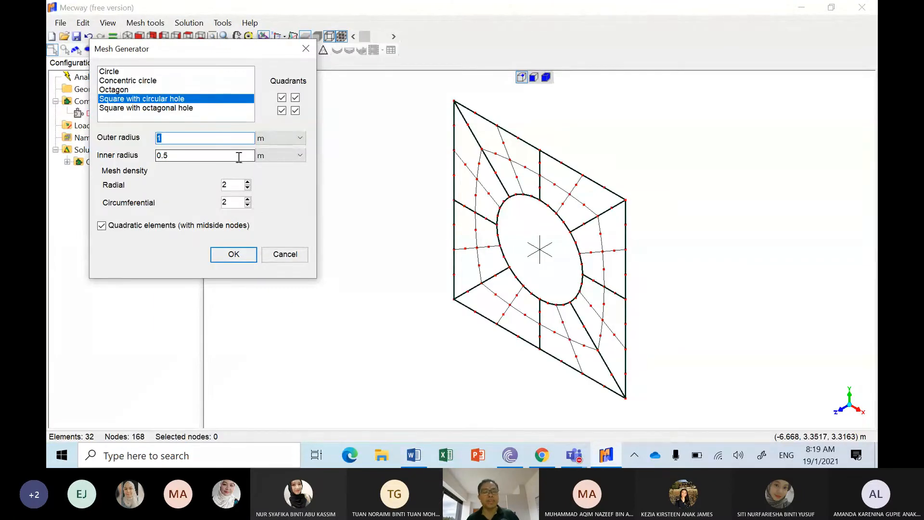
type("3")
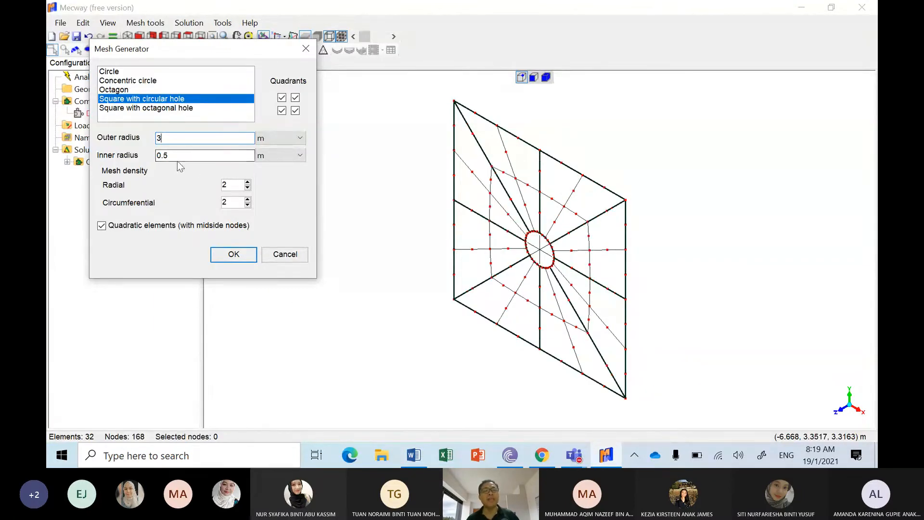
key("Tab")
type("2")
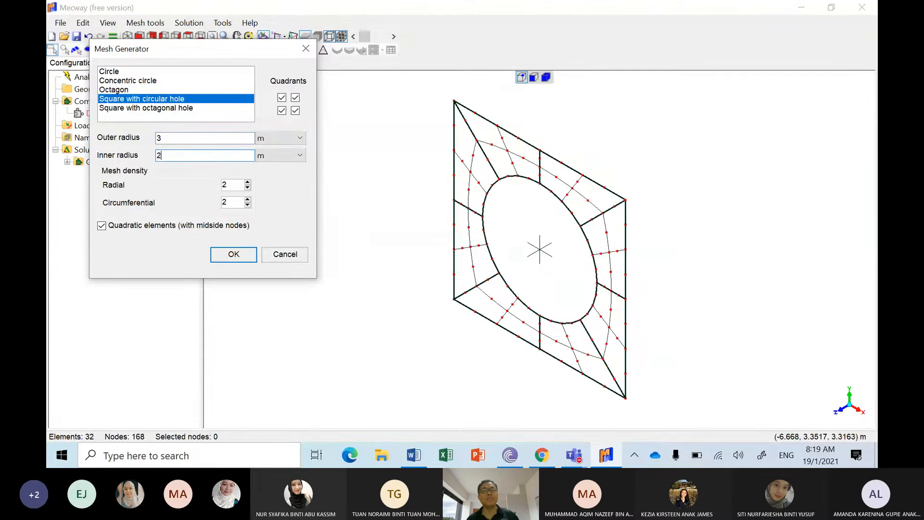
left_click(581, 227)
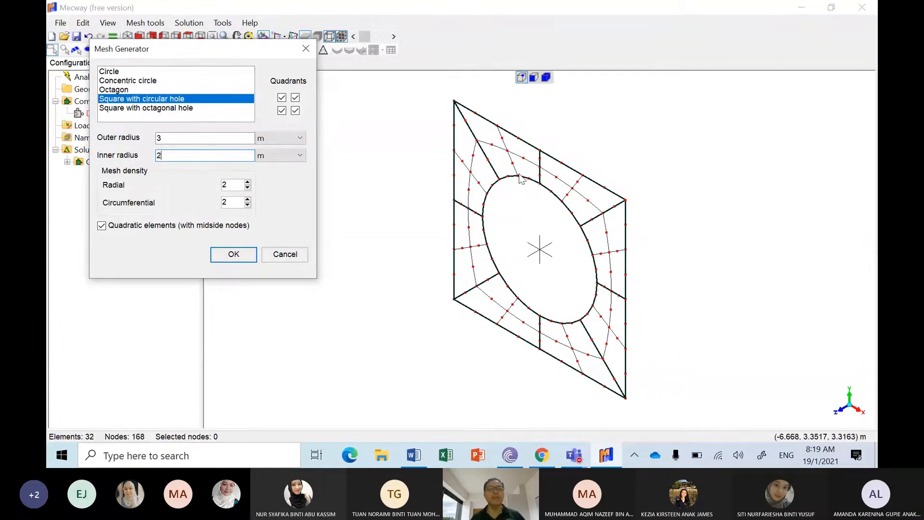
Step: Try radial mesh densities of 3 and 4 for the plate and return to 2
left_click(248, 183)
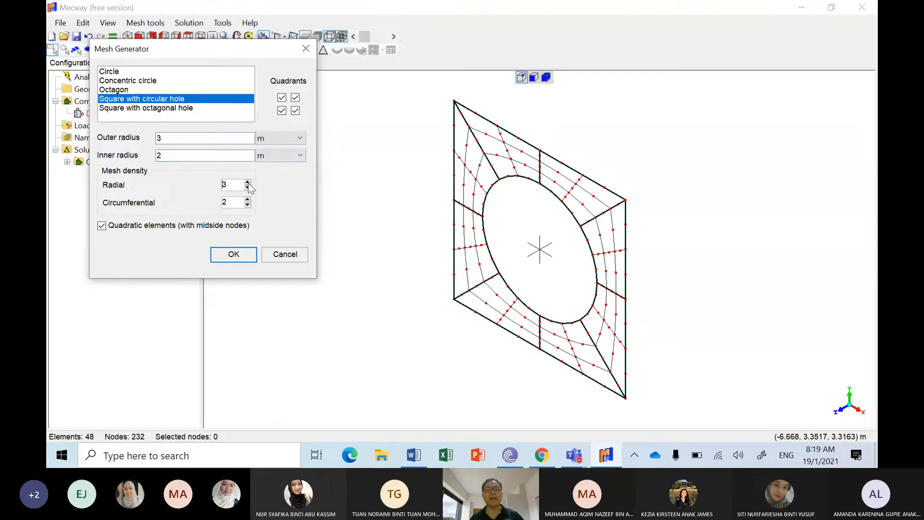
left_click(248, 183)
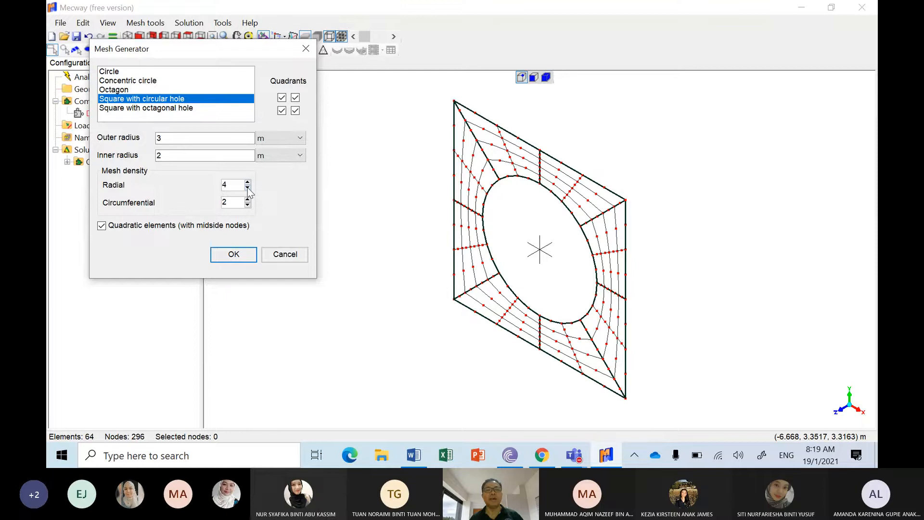
left_click(248, 188)
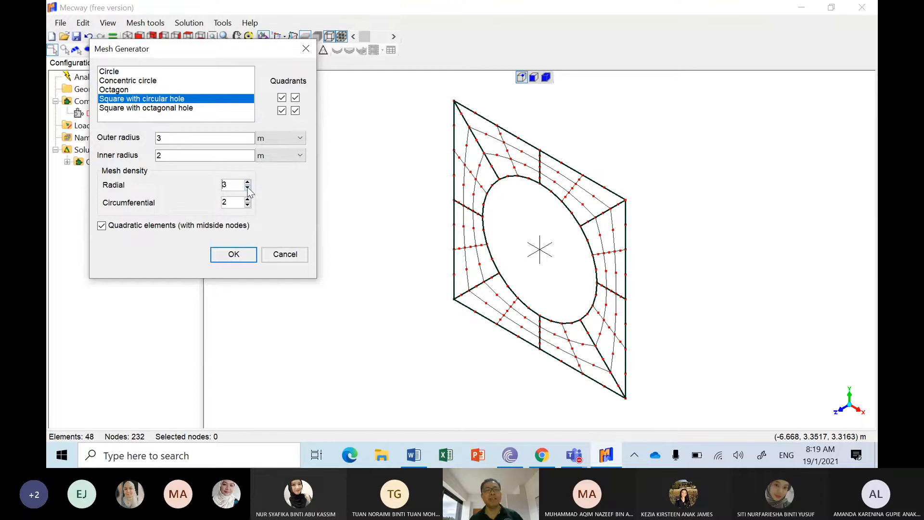
left_click(248, 188)
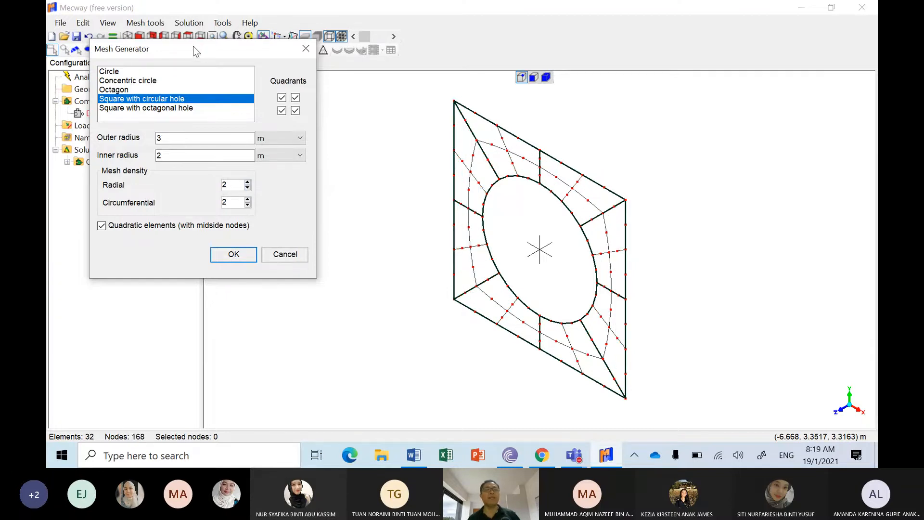
Step: Create the square plate mesh with quadratic elements kept enabled and show it in the front XY view
left_click_drag(195, 51, 249, 73)
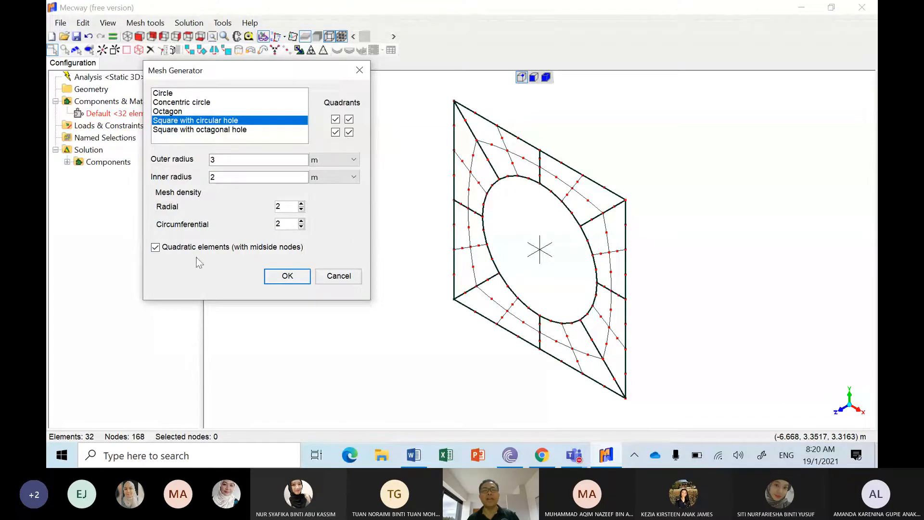
left_click(155, 248)
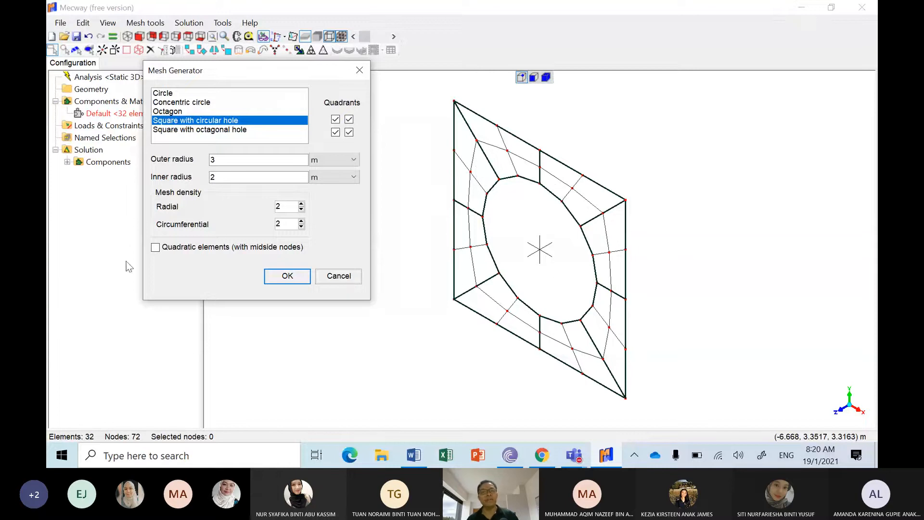
left_click(154, 248)
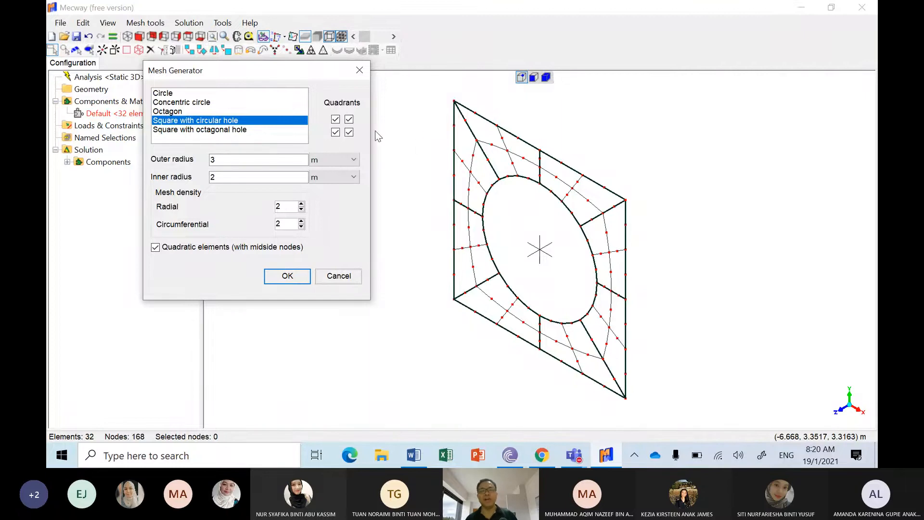
left_click(287, 277)
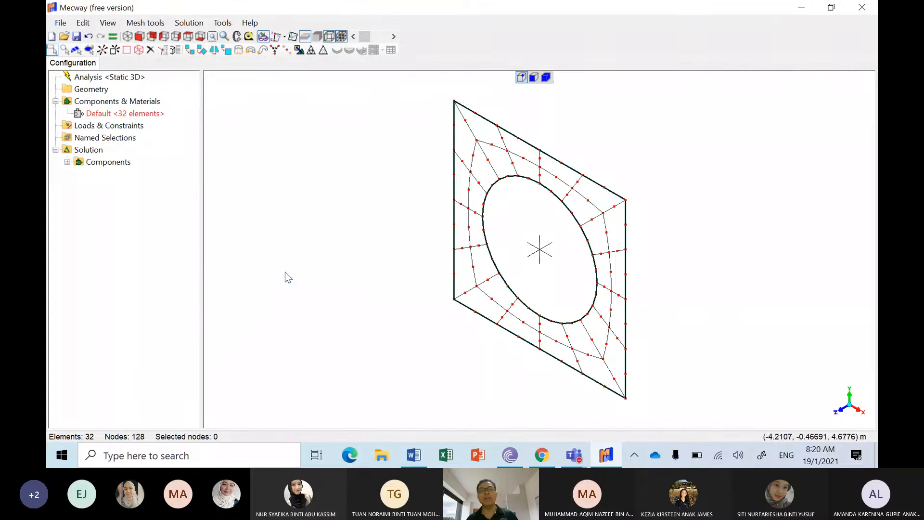
left_click(140, 37)
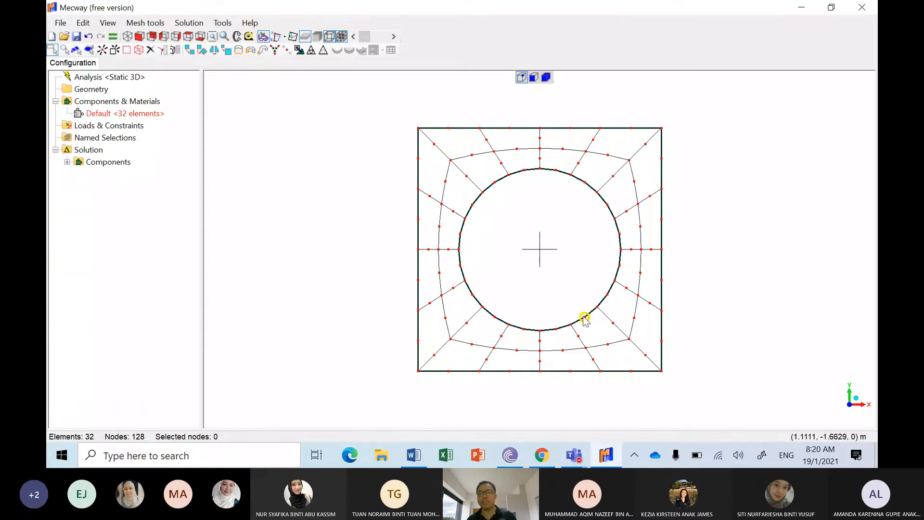
Step: Check the beam dimensions in the Word document and select the element faces along the plate's left edge in Mecway
left_click(413, 457)
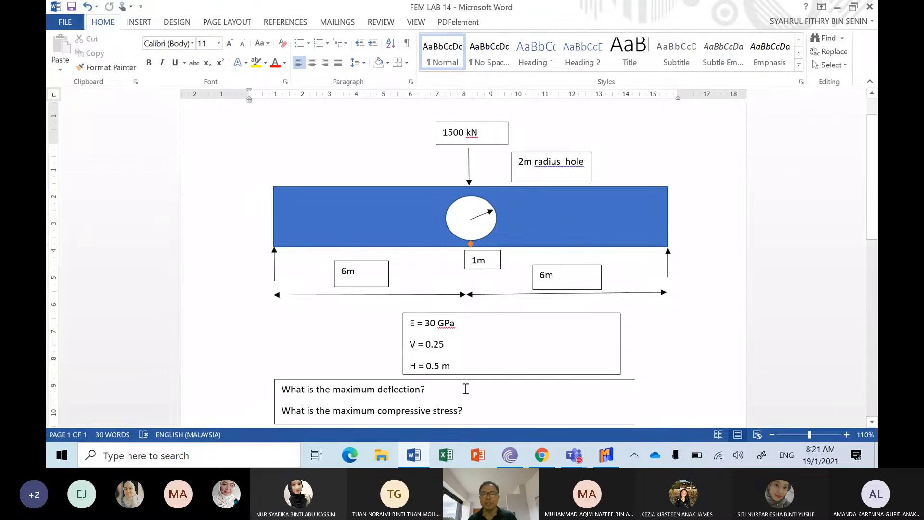
left_click(605, 454)
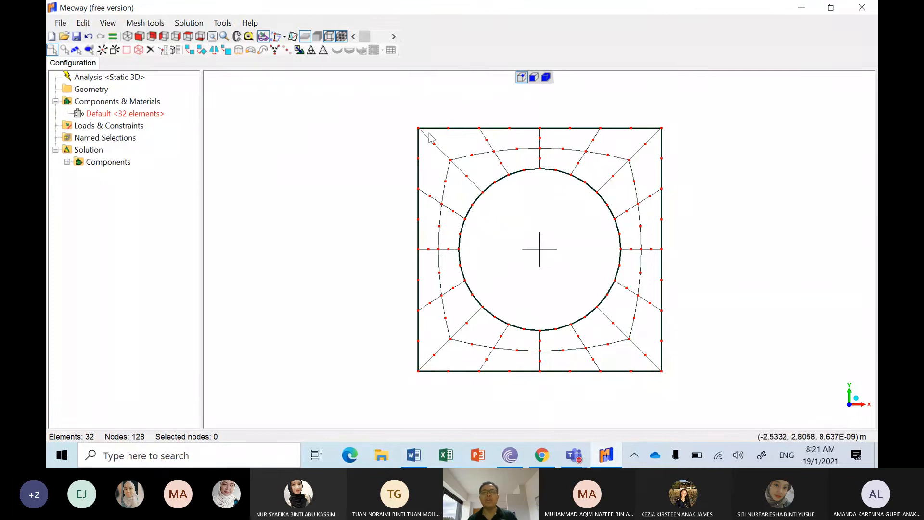
left_click_drag(409, 117, 427, 383)
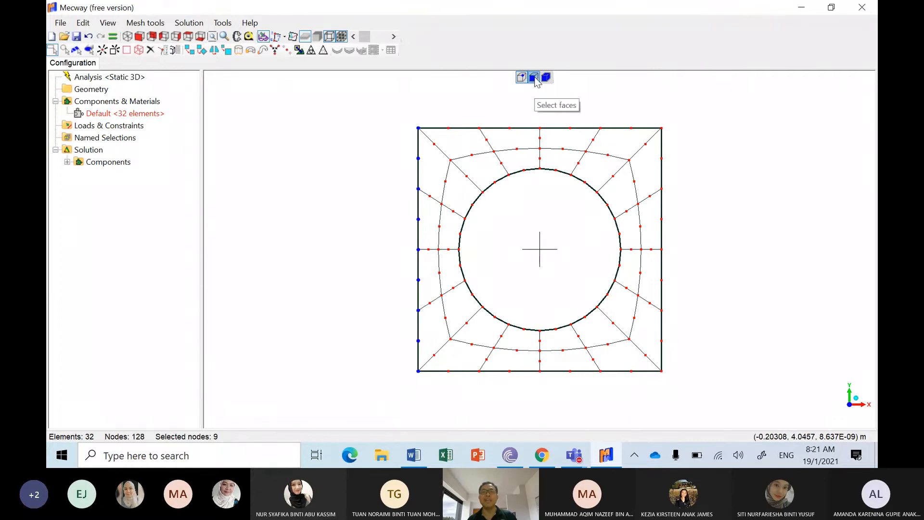
left_click(535, 78)
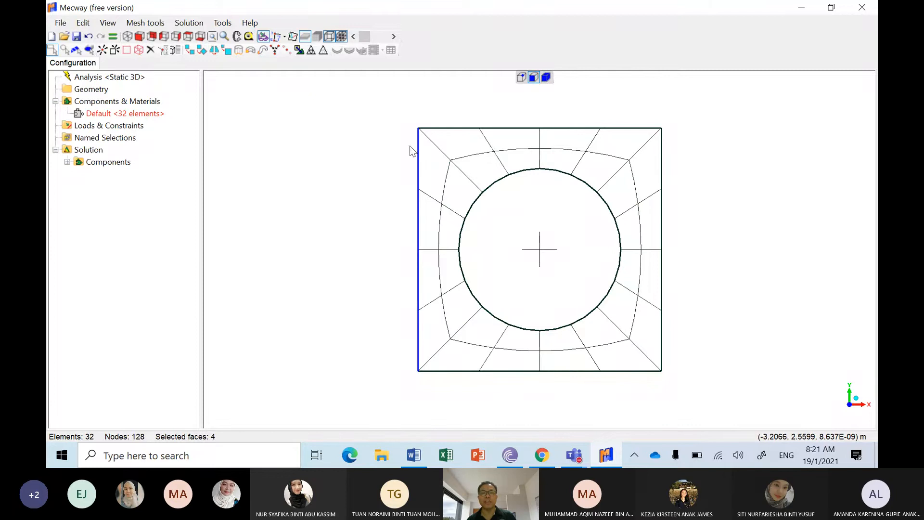
Step: Extrude the selected left-edge faces 3 m in the -X direction with 5 subdivisions
left_click(239, 50)
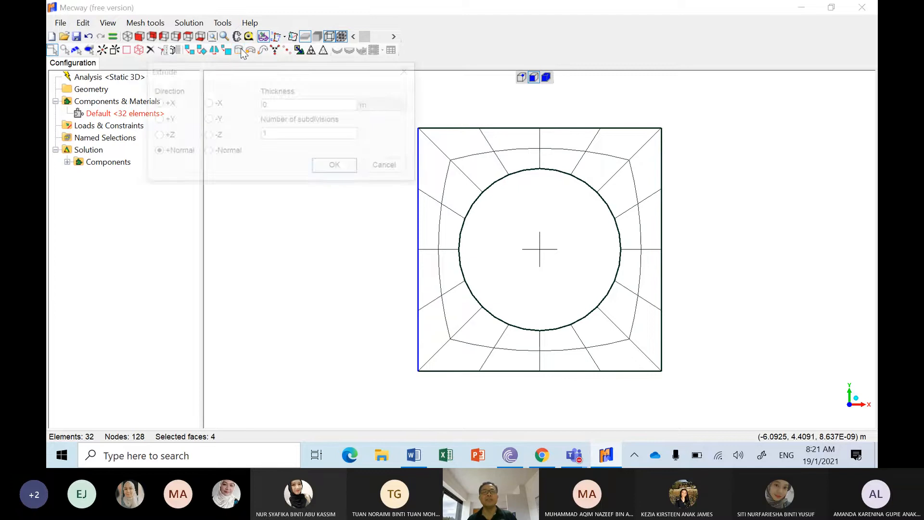
left_click_drag(281, 69, 258, 168)
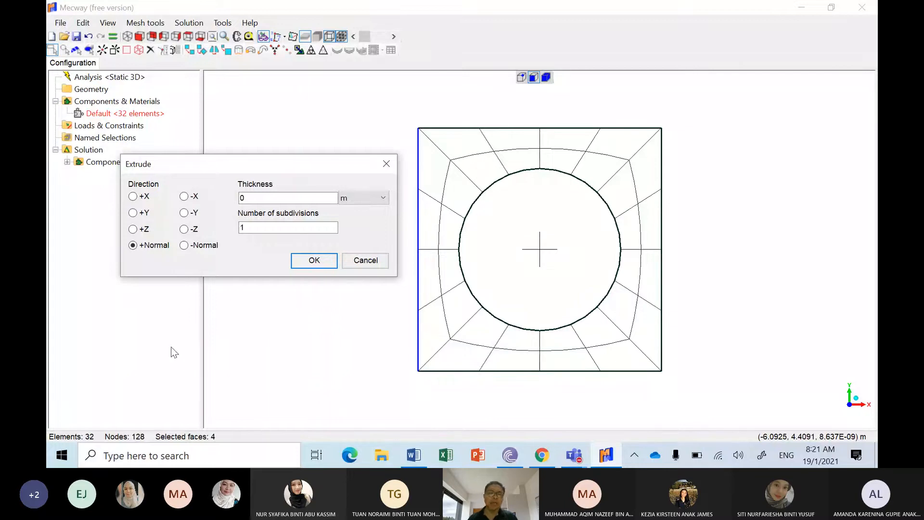
left_click(184, 195)
left_click_drag(277, 197, 159, 203)
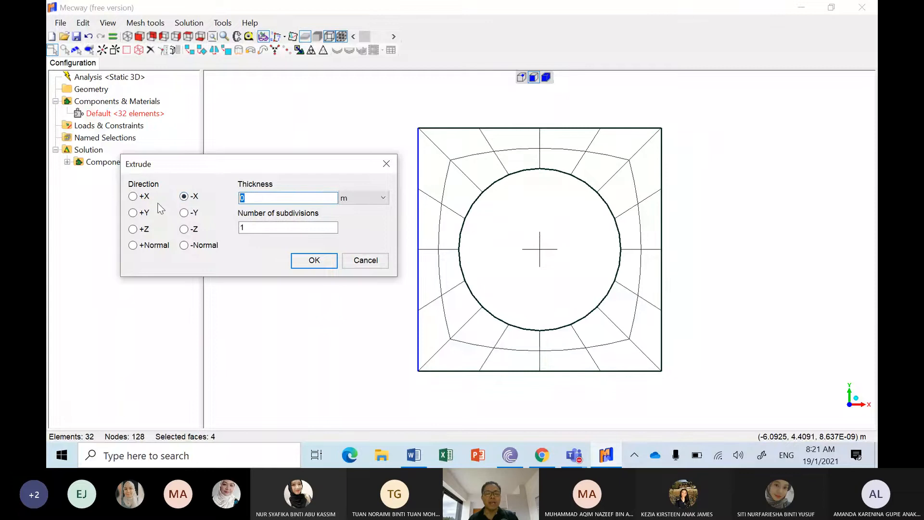
type("3")
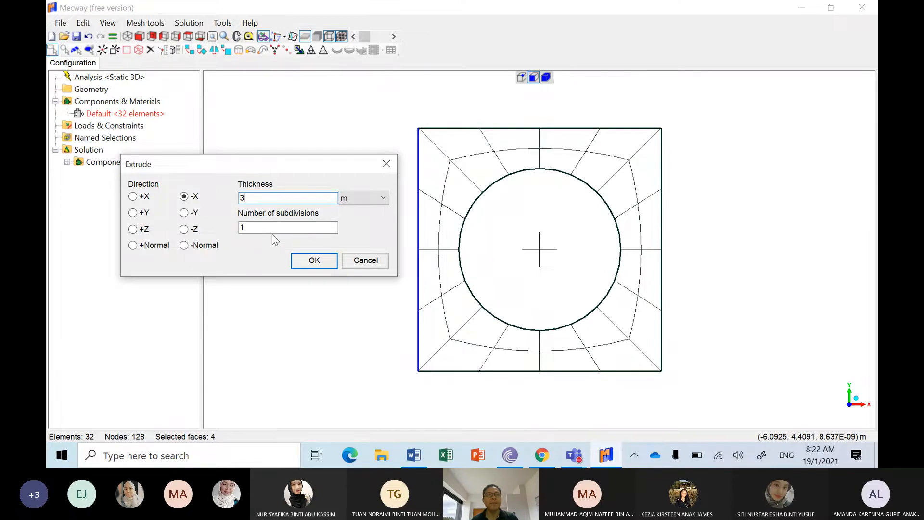
key("Tab")
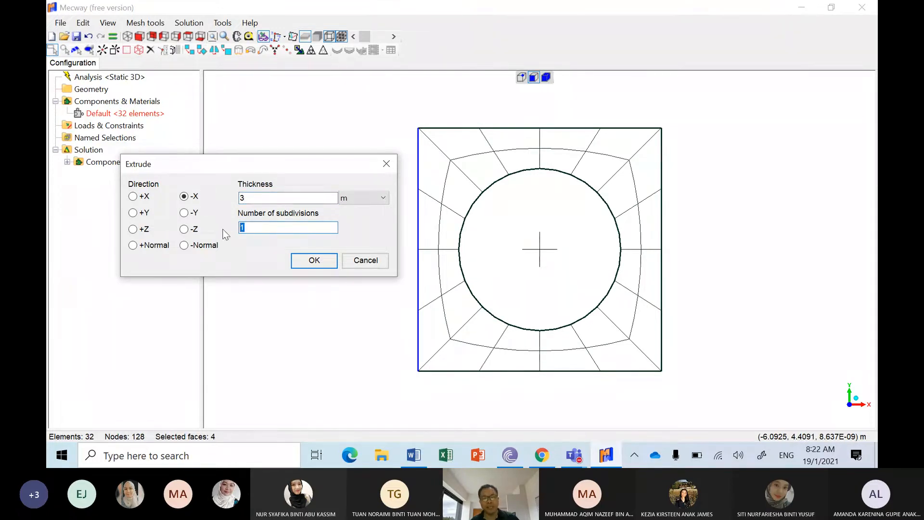
left_click(314, 260)
left_click(298, 114)
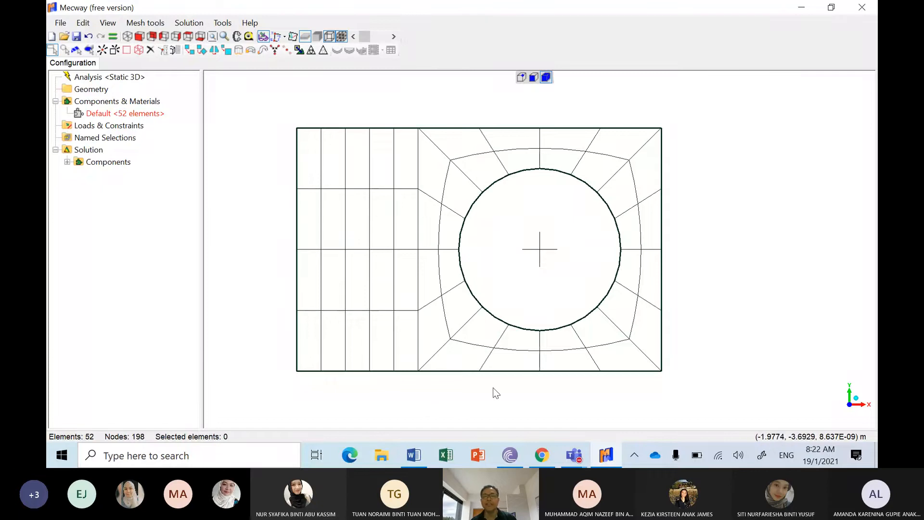
Step: Select the faces along the plate's right edge and extrude them 3 m in the +X direction with 5 subdivisions
left_click_drag(650, 118, 680, 397)
left_click(728, 235)
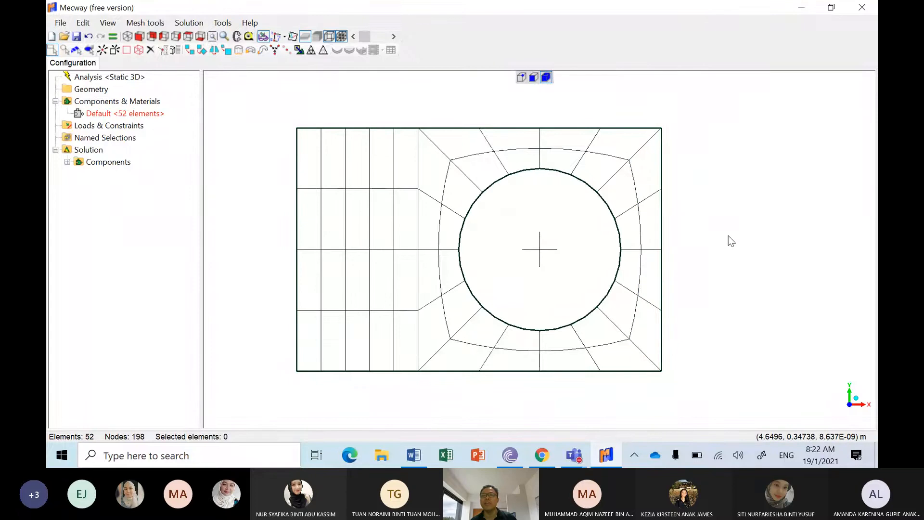
left_click(521, 78)
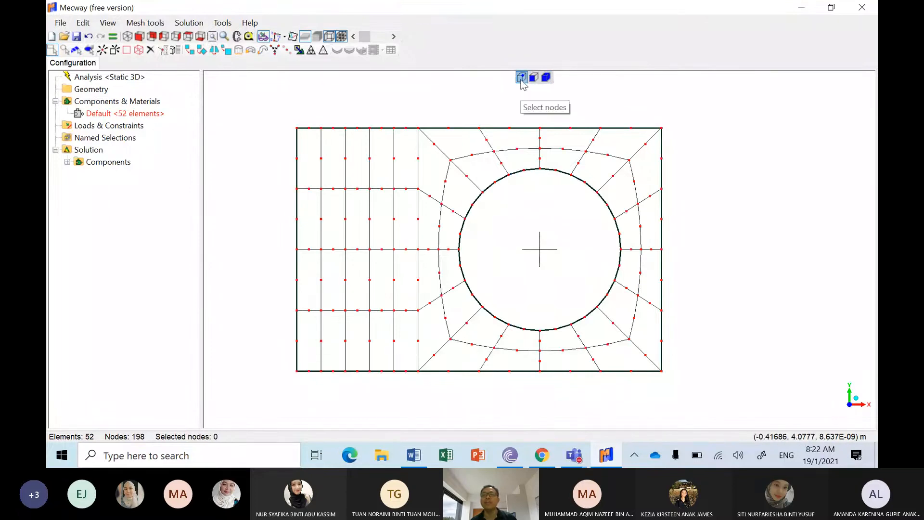
left_click_drag(651, 112, 686, 403)
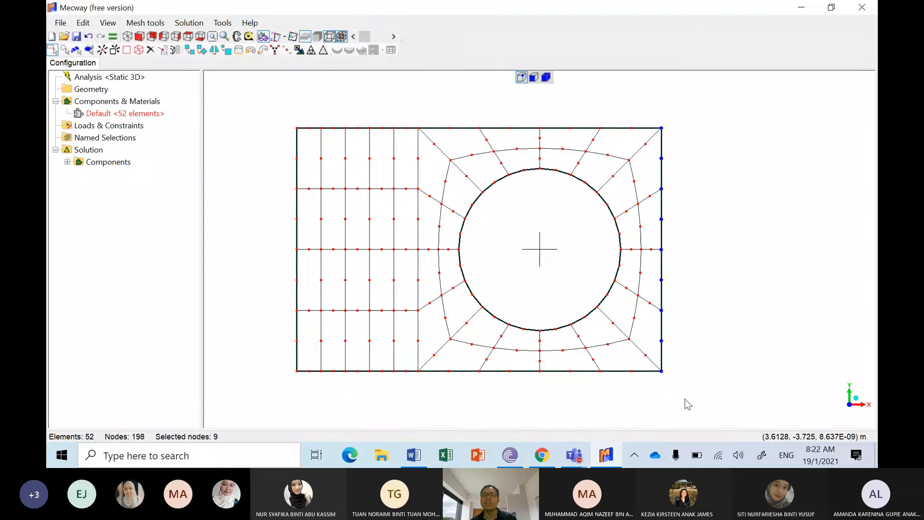
left_click(533, 78)
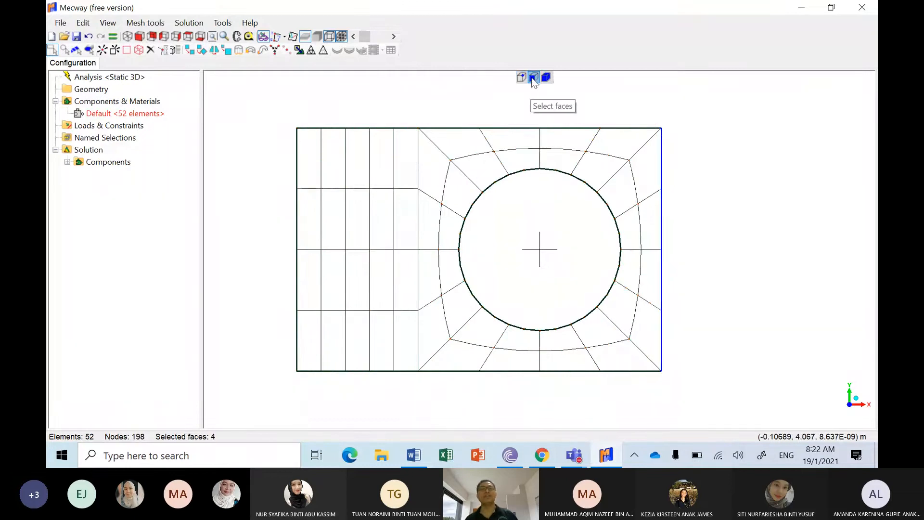
left_click(238, 51)
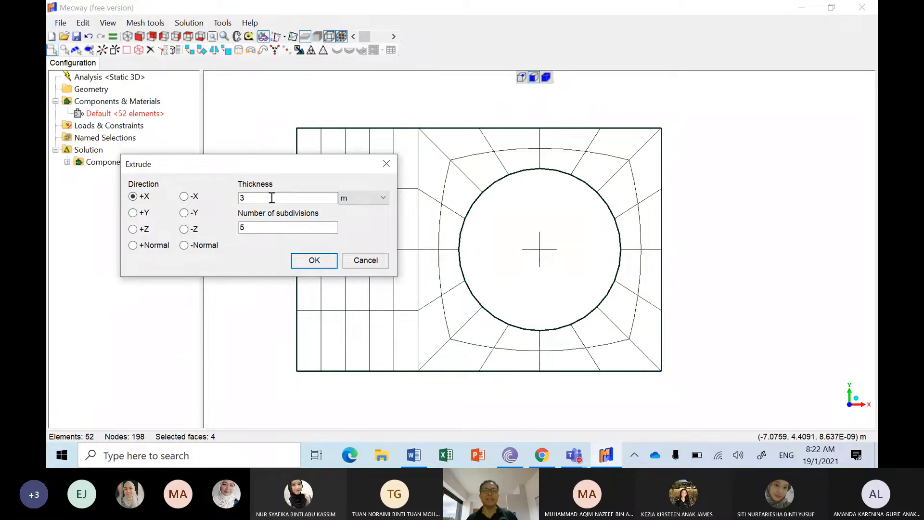
left_click(314, 261)
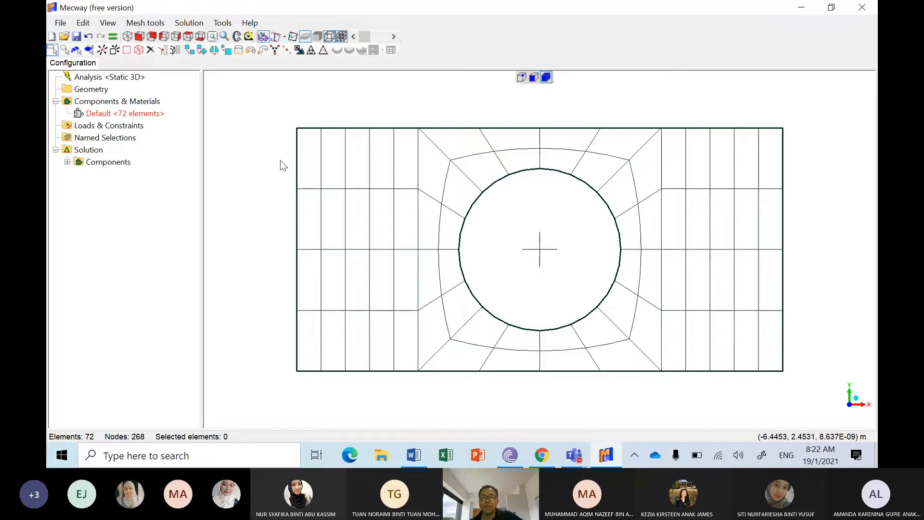
Step: Compare the mesh with the beam sketch in the Word document and highlight its E, V and H properties for reference
left_click(413, 453)
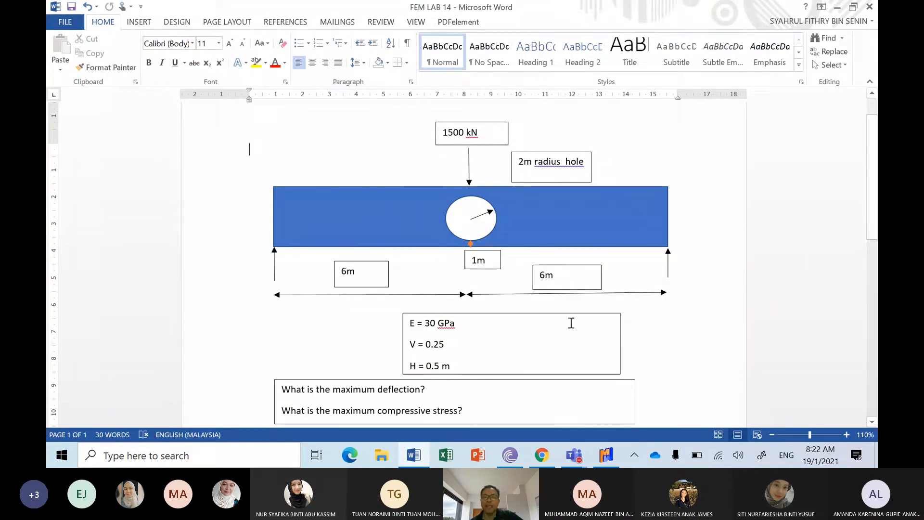
left_click(605, 461)
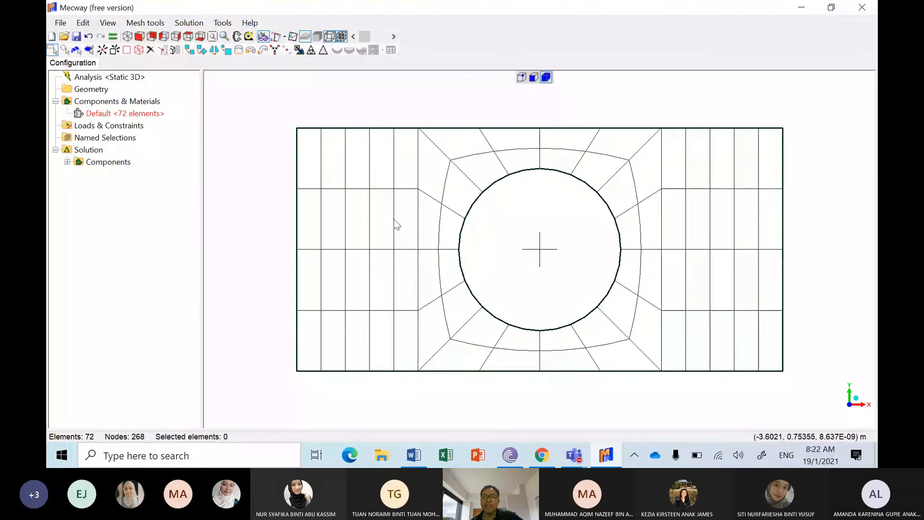
left_click(415, 454)
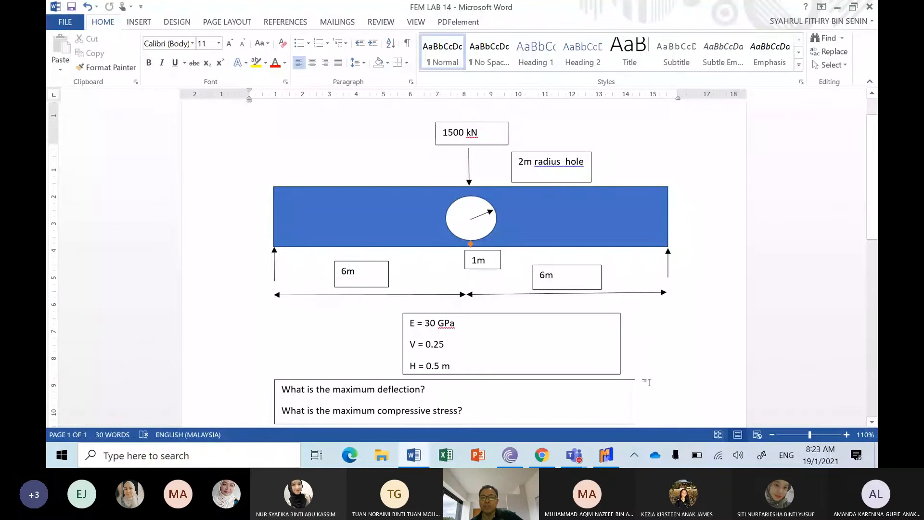
key("alt+Tab")
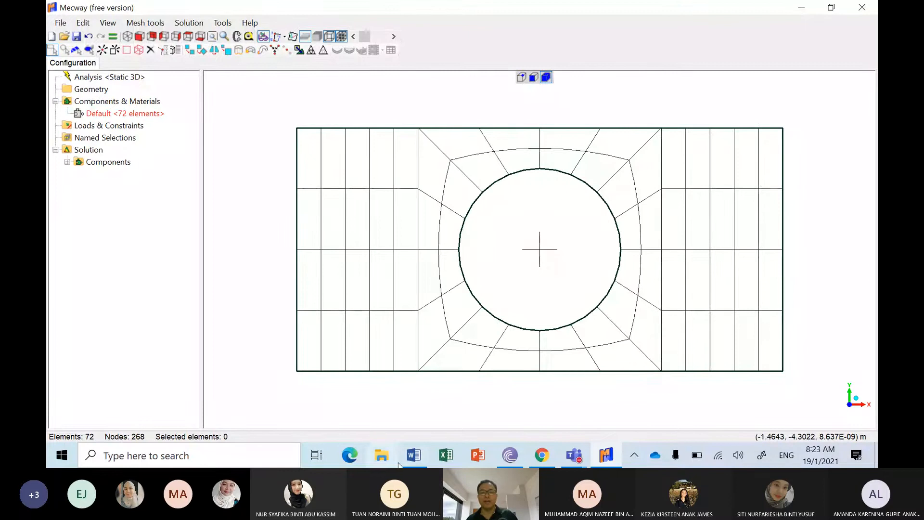
left_click(413, 459)
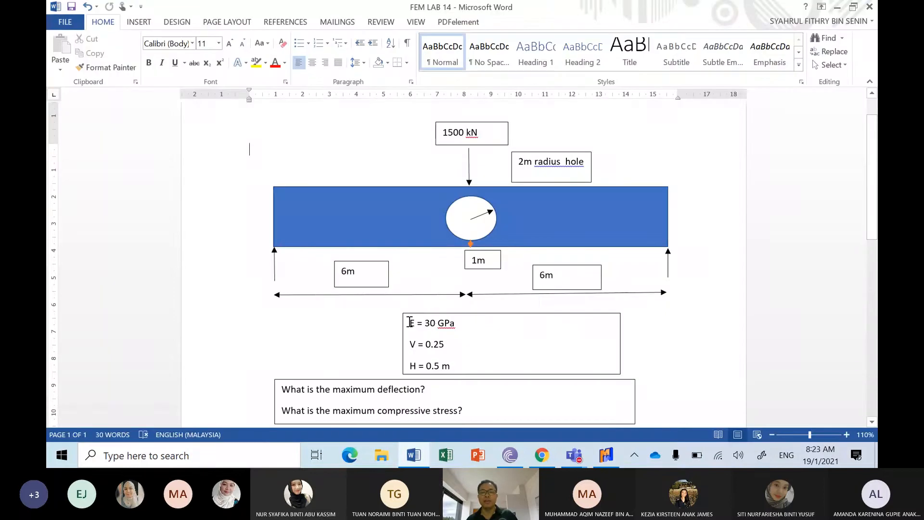
left_click_drag(410, 322, 467, 363)
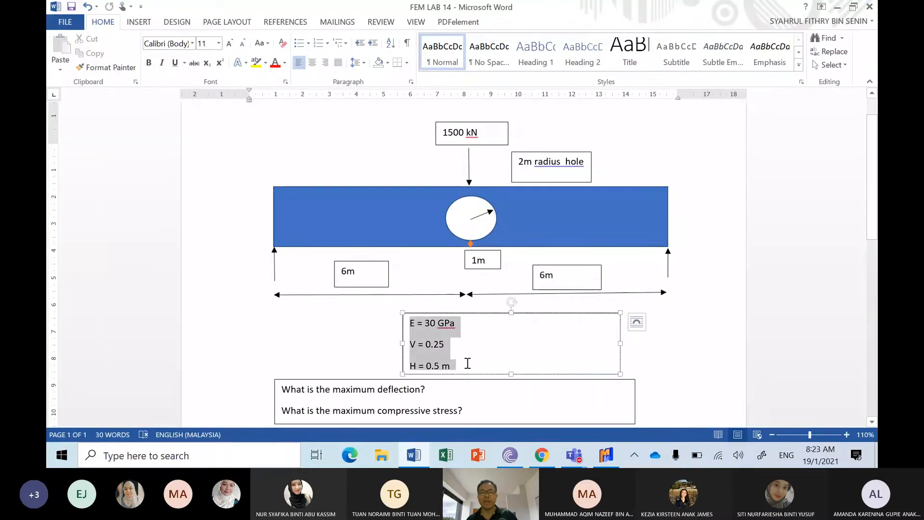
left_click(604, 460)
Step: Review the mesh's node coordinates in the node/element list through to the last node
left_click(147, 115)
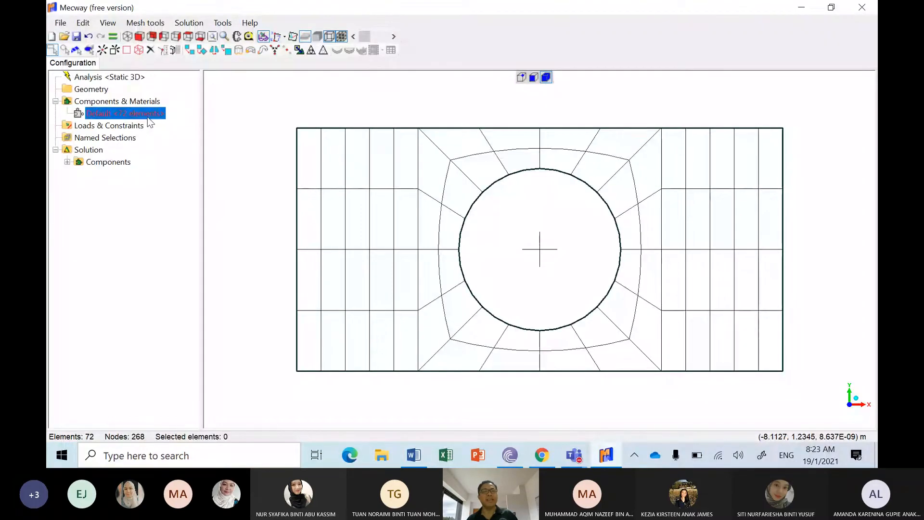
left_click(230, 99)
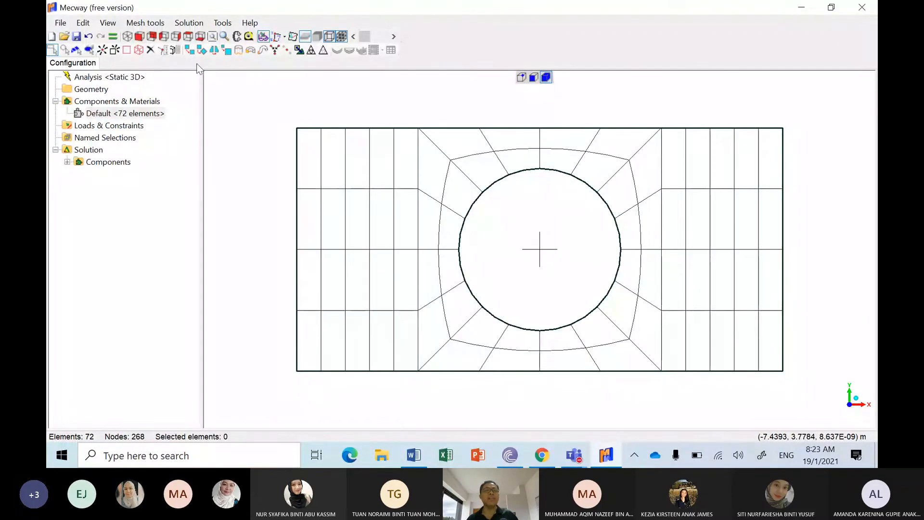
left_click(155, 23)
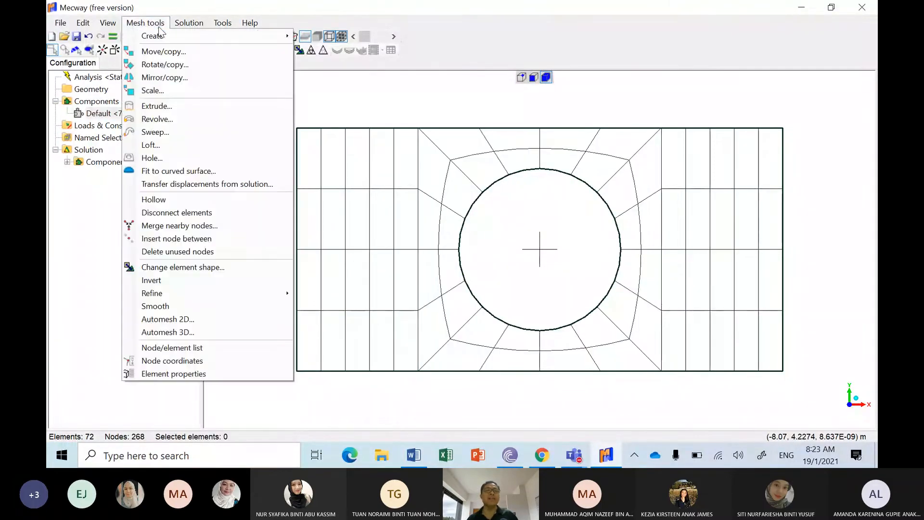
left_click(189, 347)
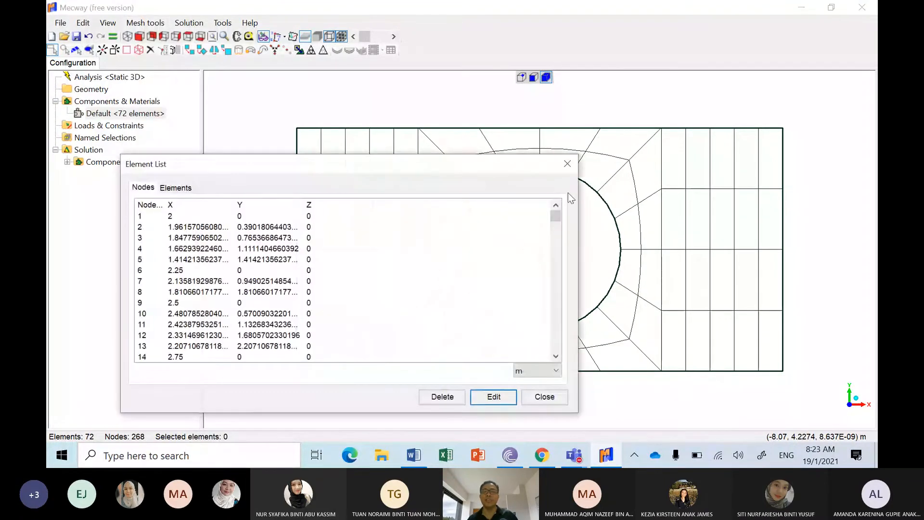
left_click_drag(553, 216, 556, 359)
left_click(149, 346)
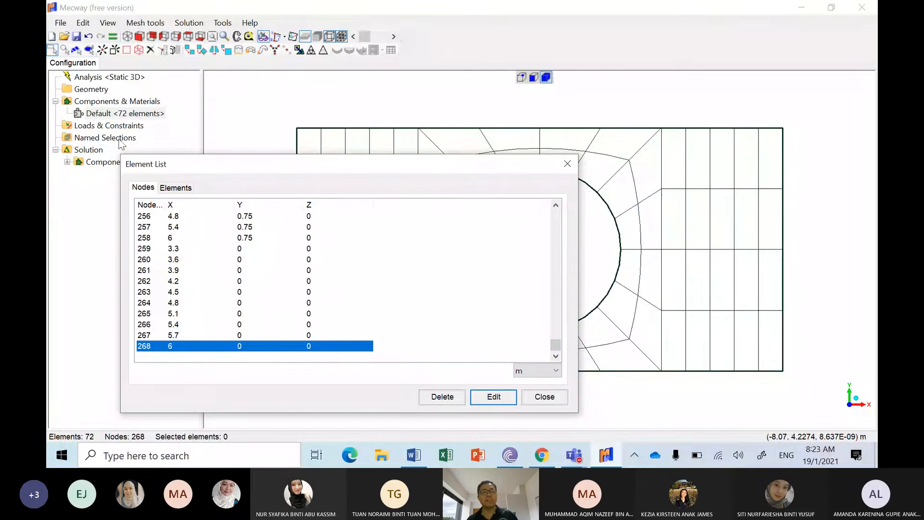
left_click(544, 397)
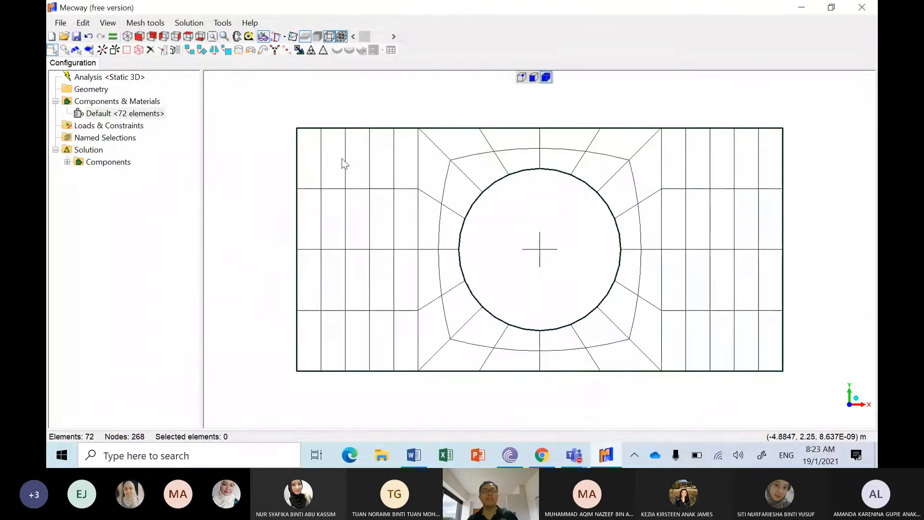
Step: Define the Default component's material geometry as Shell / membrane with a thickness of 0.5 m
left_click(156, 115)
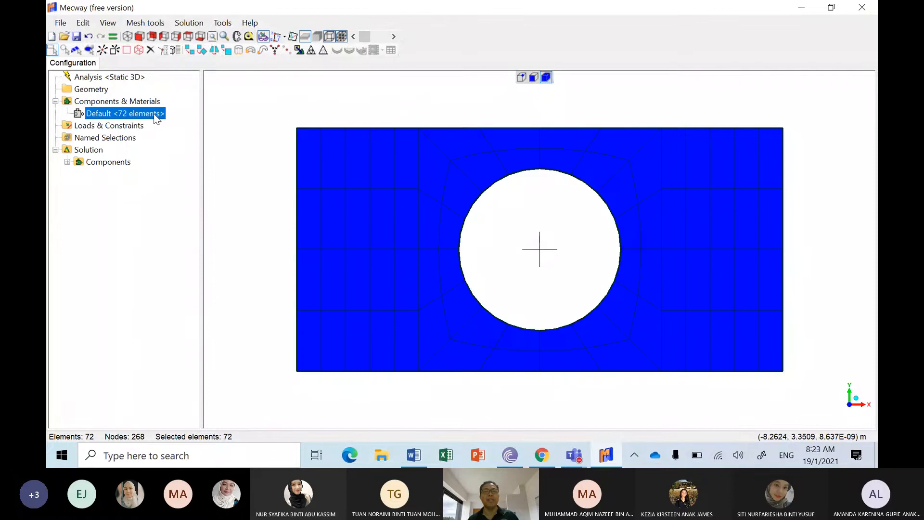
right_click(155, 115)
left_click(221, 227)
left_click(189, 222)
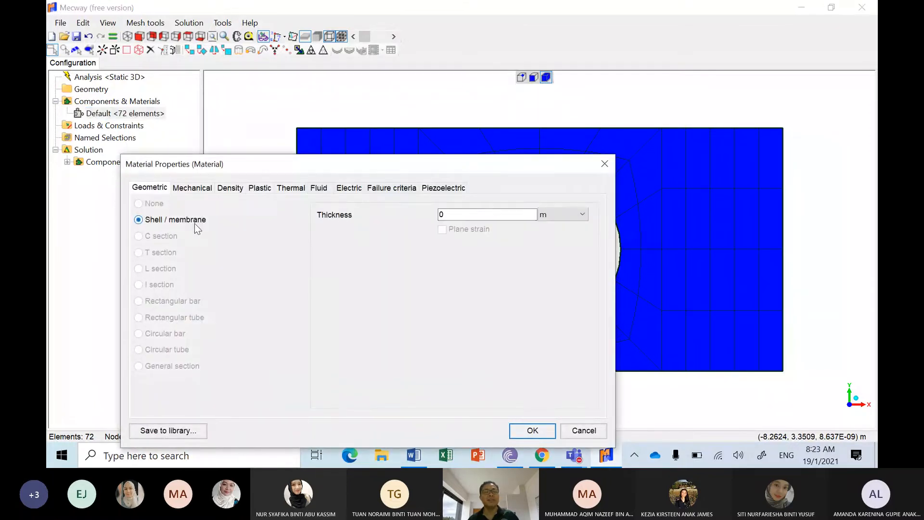
left_click(449, 214)
Step: Set the material's mechanical properties to isotropic with Young's modulus 30 GPa and Poisson's ratio 0.25
left_click(204, 191)
left_click(160, 220)
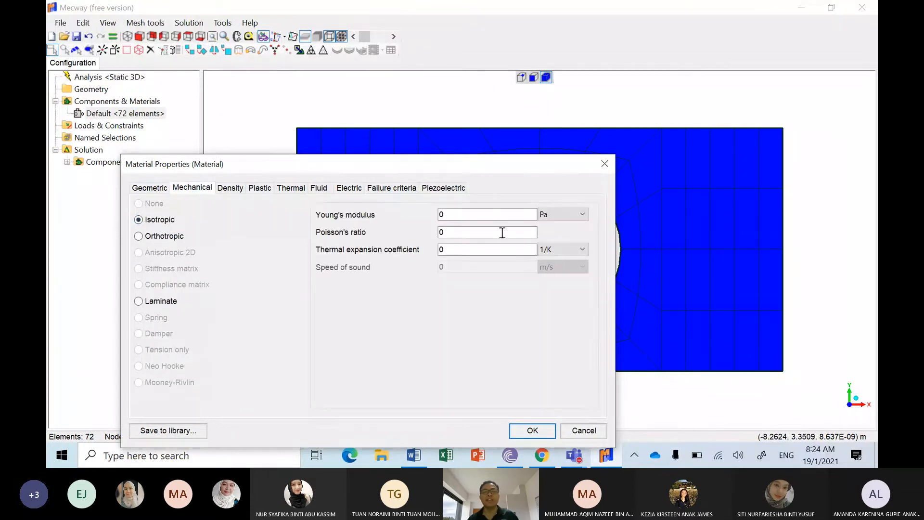
left_click(550, 221)
left_click(554, 222)
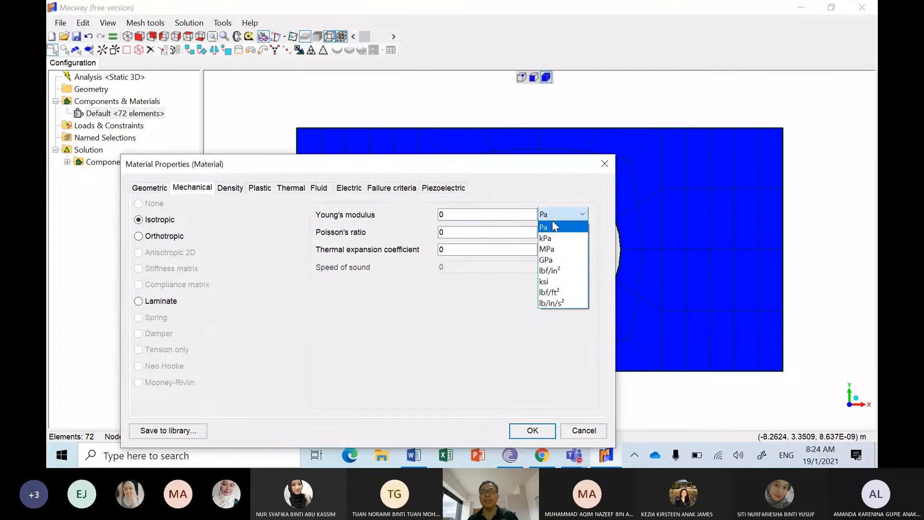
left_click(552, 258)
left_click(476, 214)
double_click(477, 214)
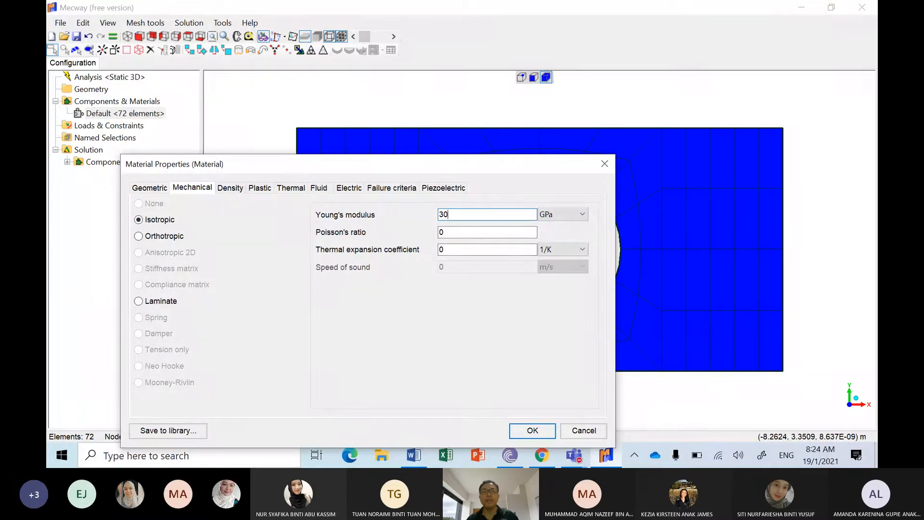
left_click(443, 232)
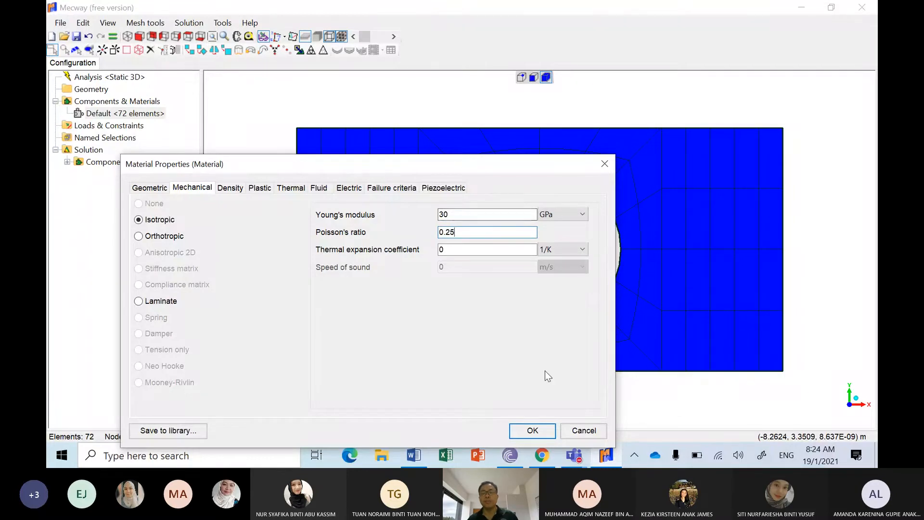
Step: Apply the material definition to the Default component and clear the element selection
left_click(532, 430)
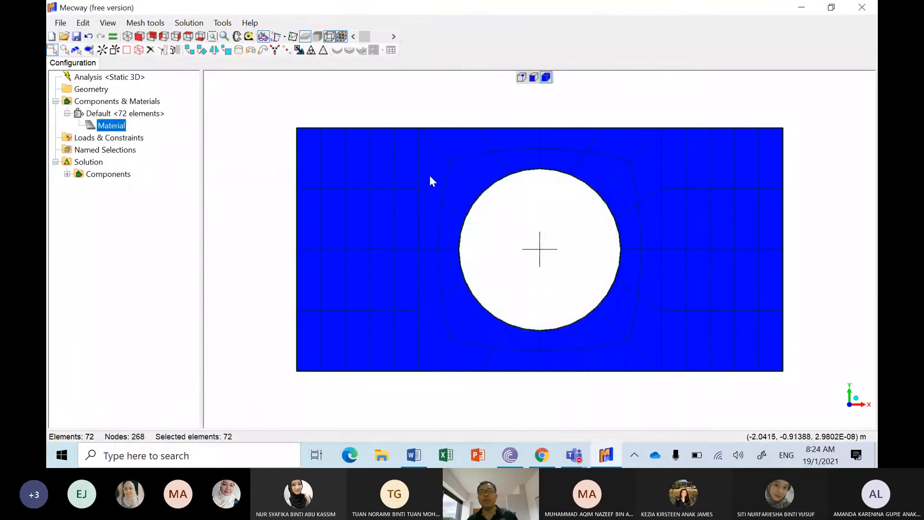
left_click(386, 106)
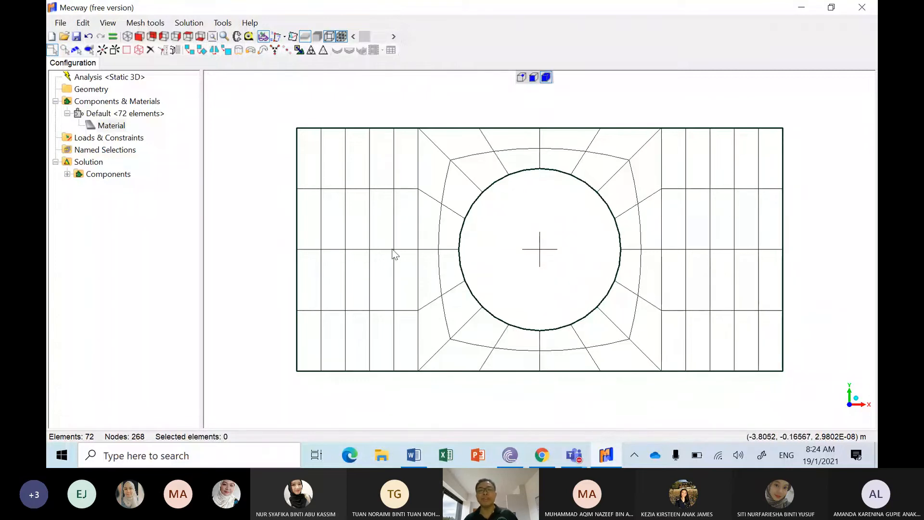
Step: Constrain the two bottom corner nodes of the beam with a zero displacement in X
left_click(522, 77)
left_click_drag(284, 364, 305, 381)
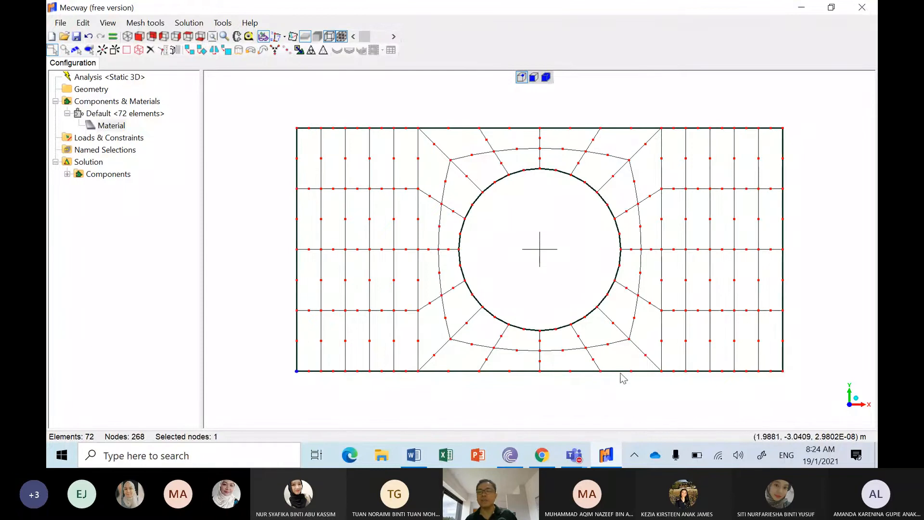
left_click_drag(776, 359, 796, 389, "ctrl")
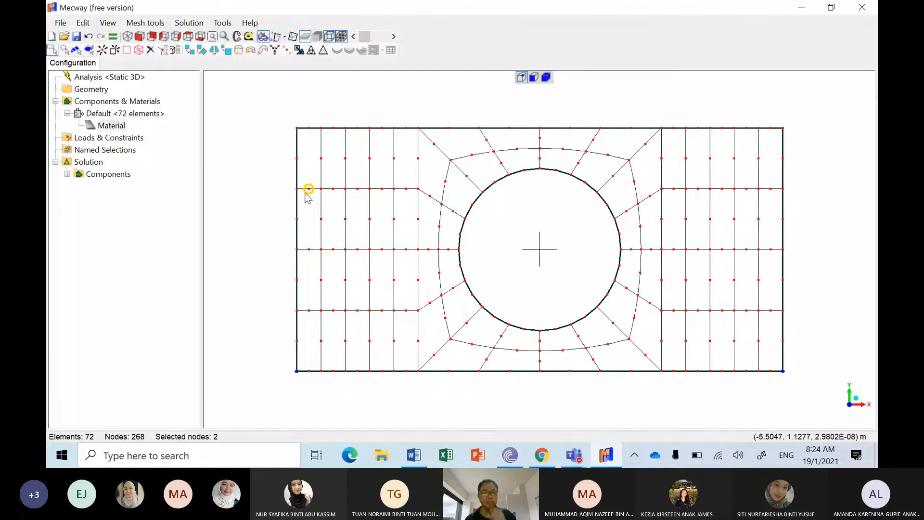
right_click(133, 140)
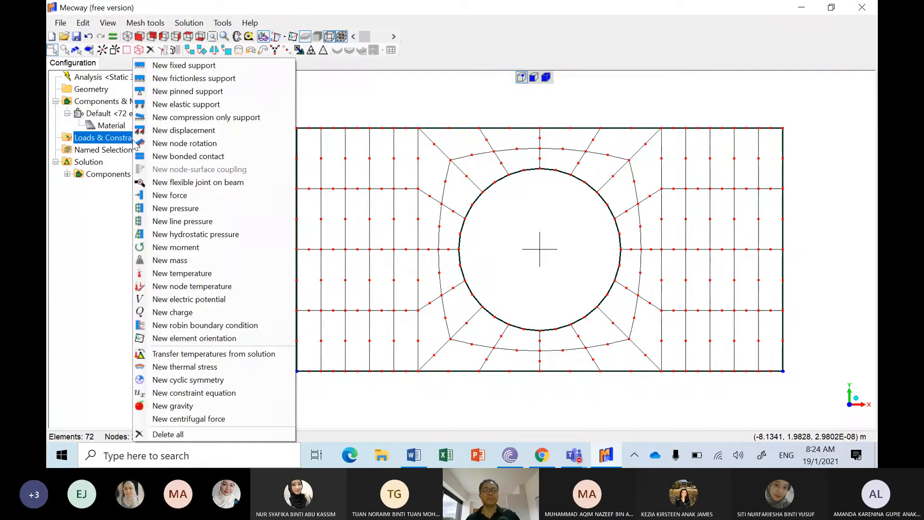
left_click(177, 130)
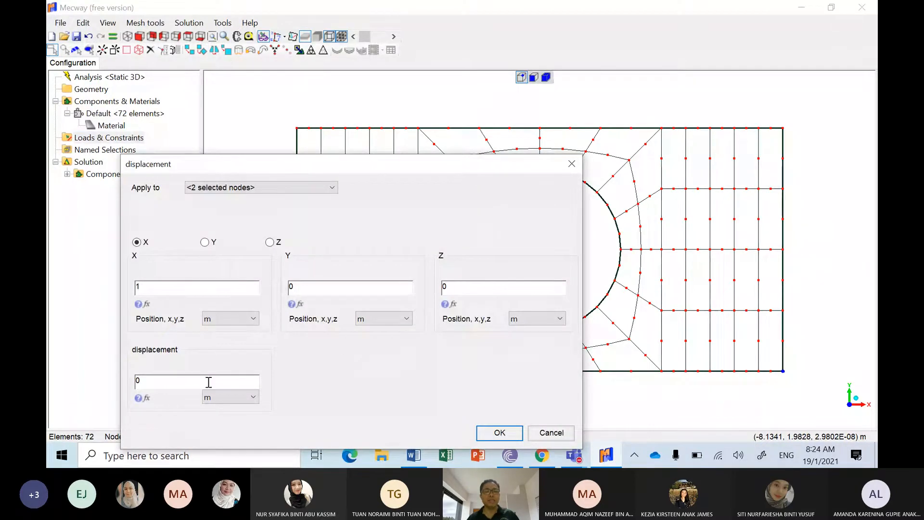
left_click(491, 434)
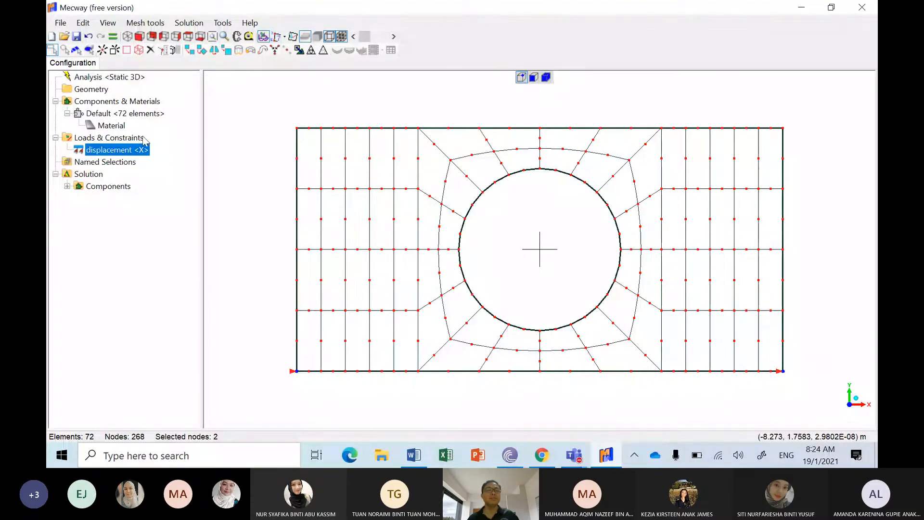
Step: Add a zero displacement constraint in Y to the same two bottom corner nodes
right_click(143, 138)
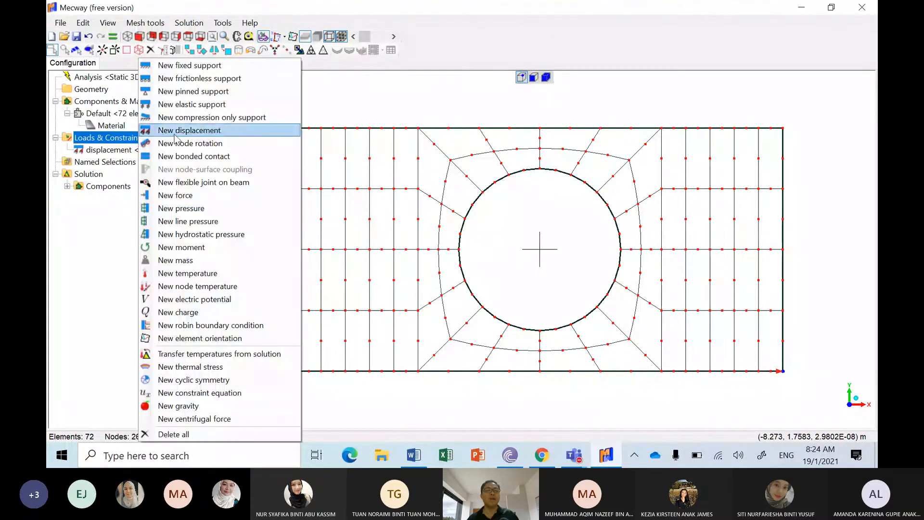
left_click(175, 134)
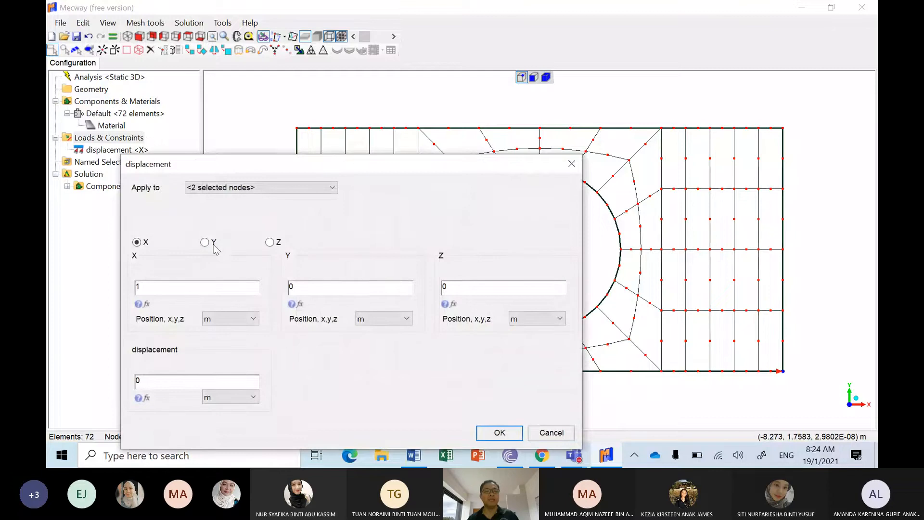
left_click(214, 245)
left_click(488, 433)
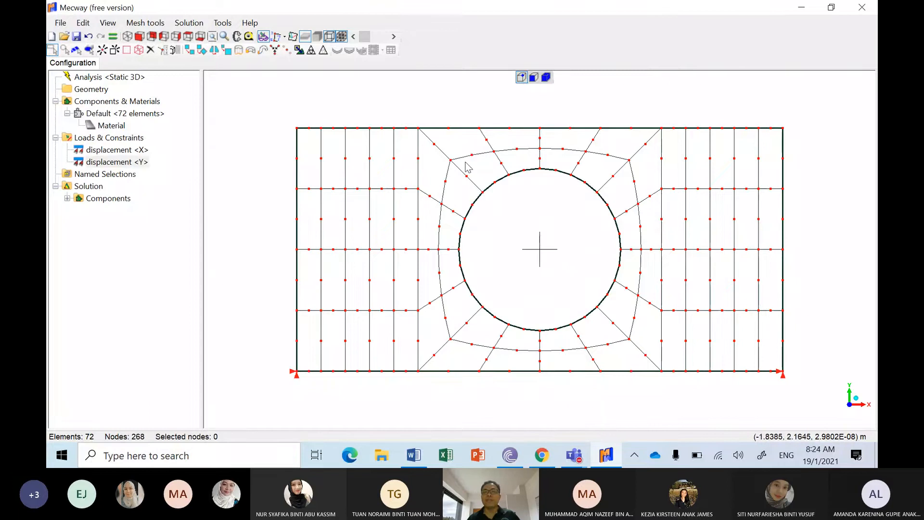
Step: Check the load in the Word sketch and apply a Y force of -1500 kN to the middle node of the beam's top edge in Mecway
left_click(540, 128)
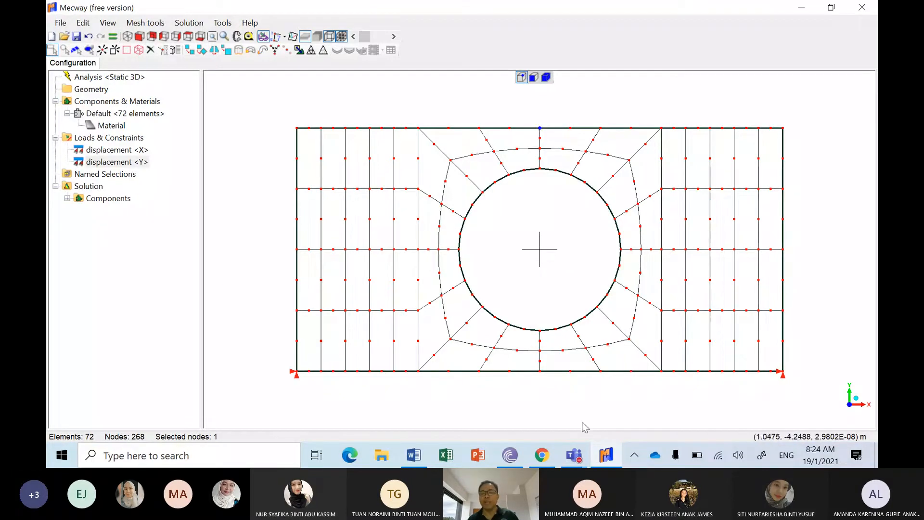
left_click(413, 455)
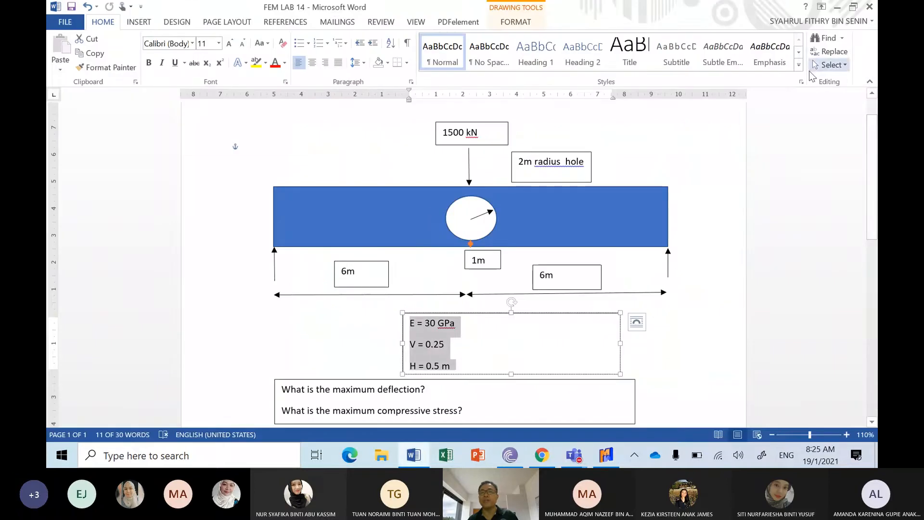
left_click(838, 8)
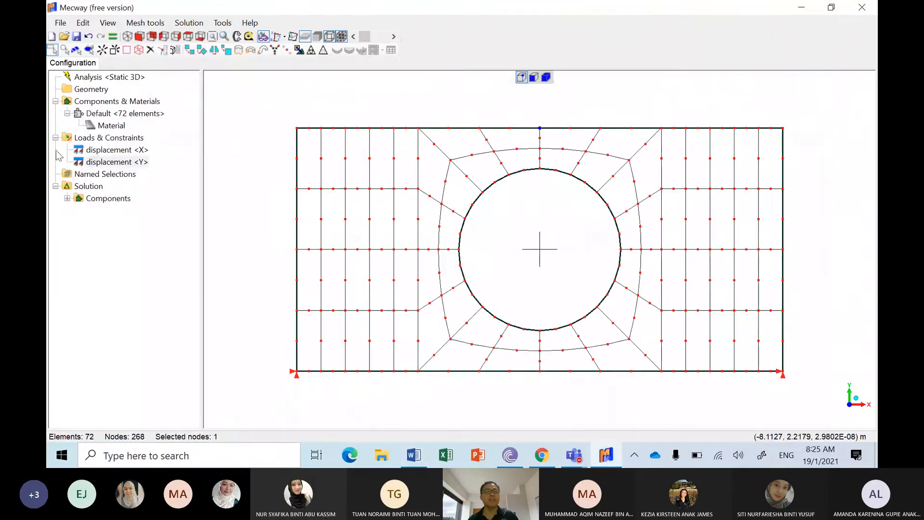
left_click(110, 138)
right_click(110, 140)
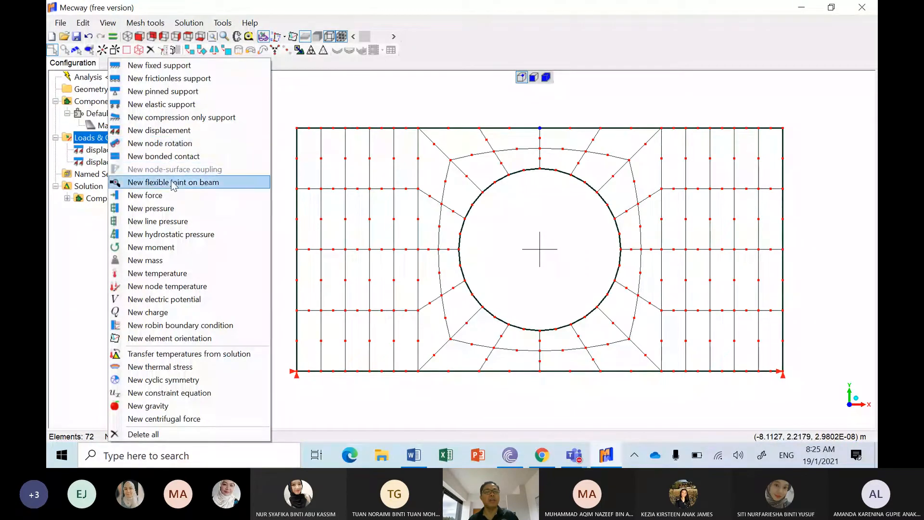
left_click(144, 194)
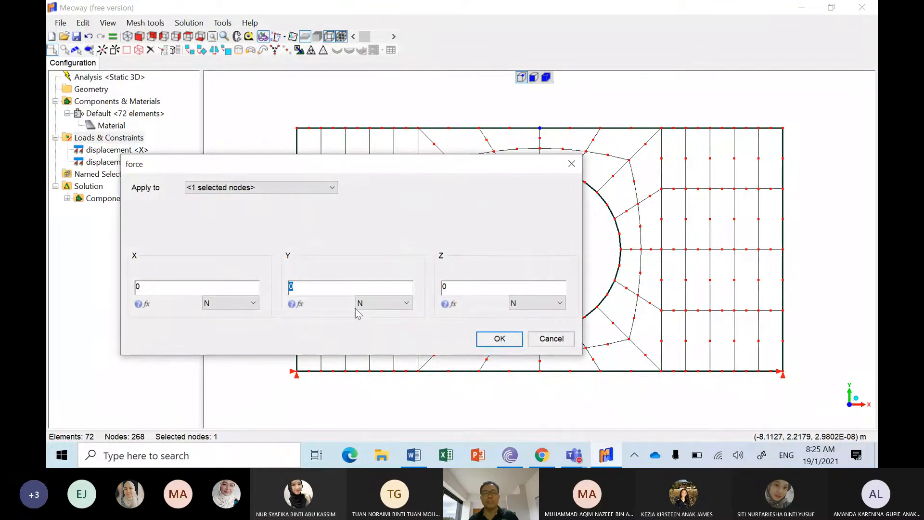
left_click(371, 308)
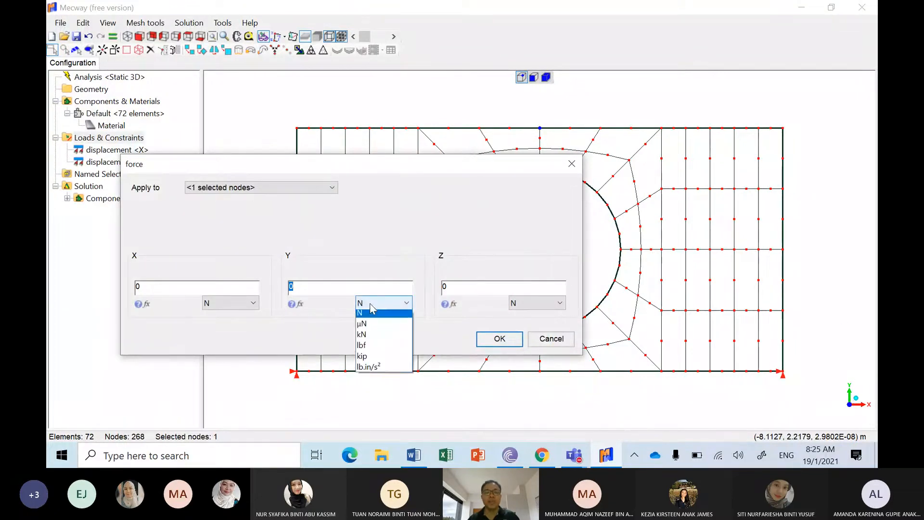
left_click(372, 336)
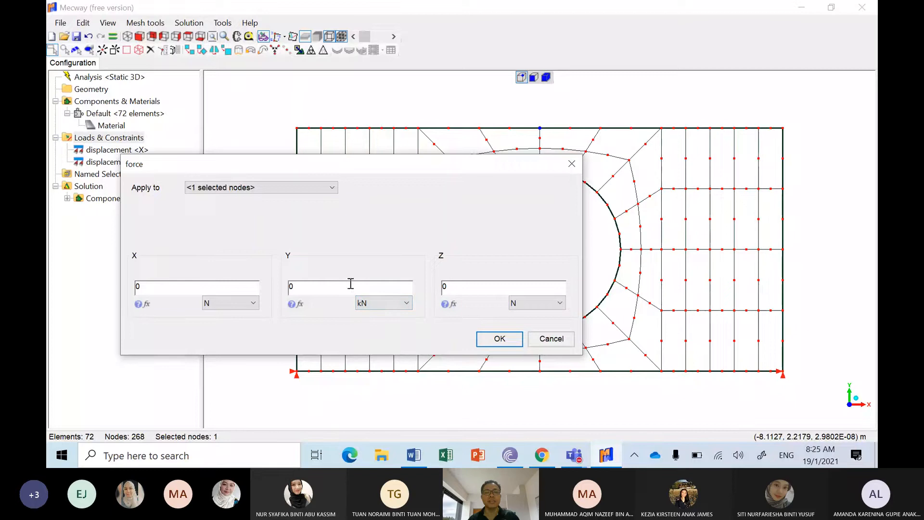
type("-1590")
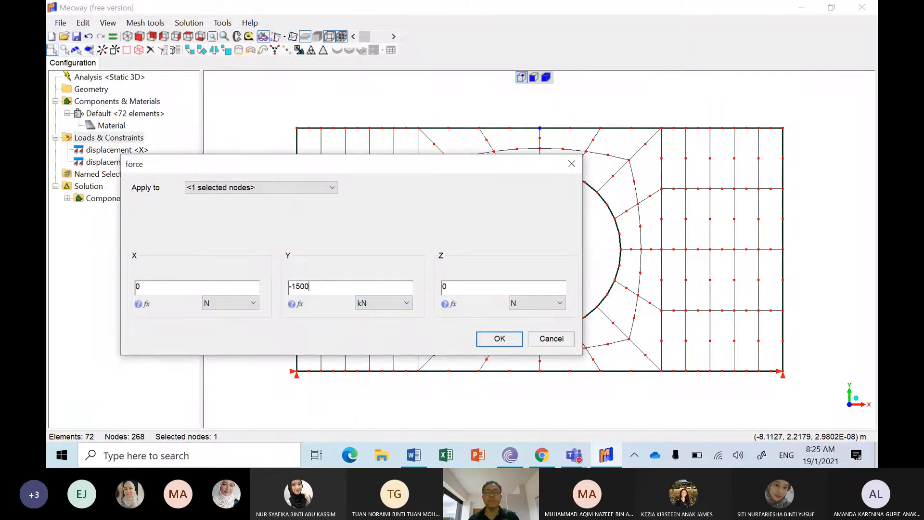
left_click(503, 337)
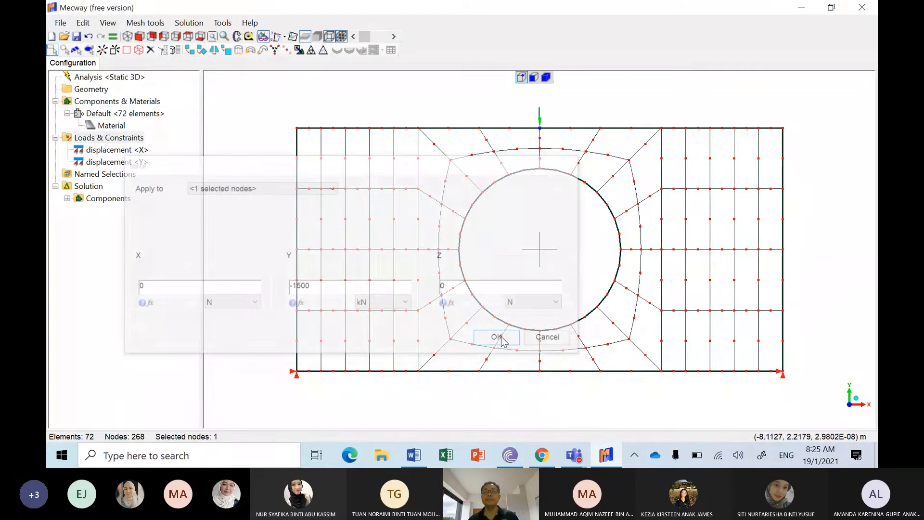
left_click(306, 108)
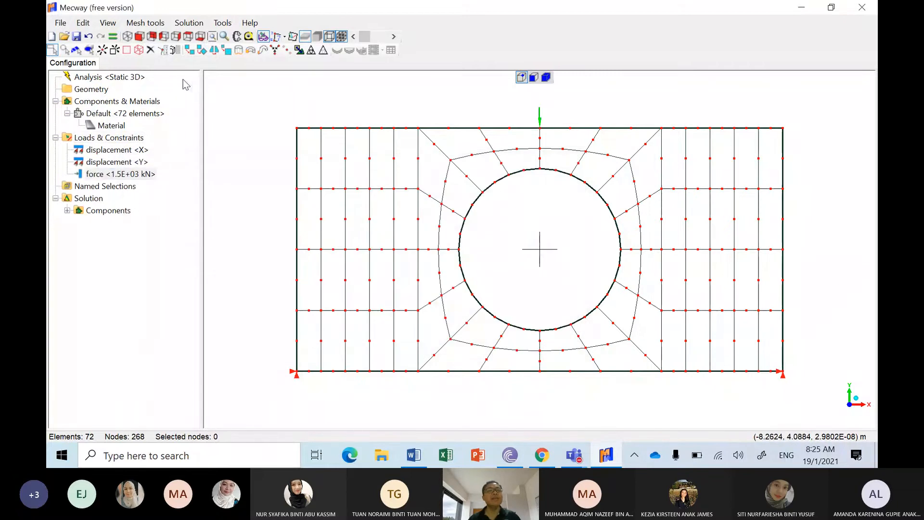
Step: Set the analysis type to Static 2D with the CCX solver
double_click(127, 77)
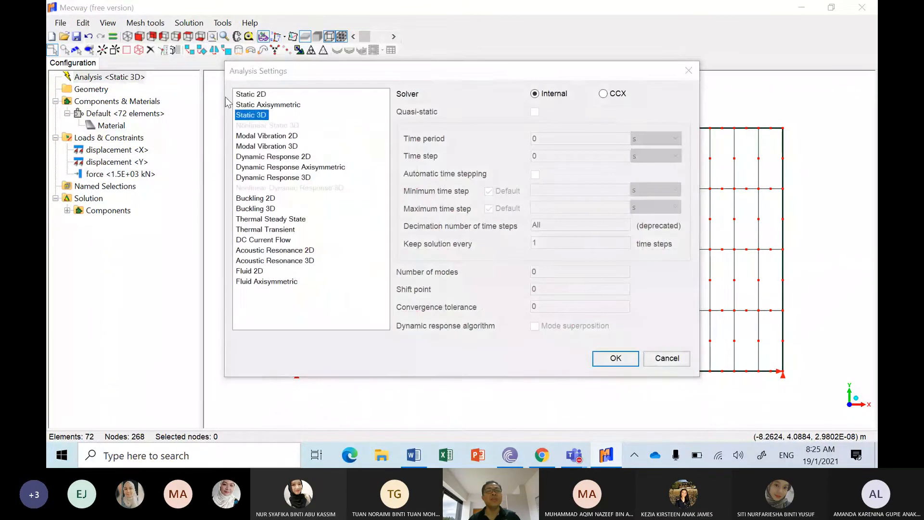
left_click(241, 95)
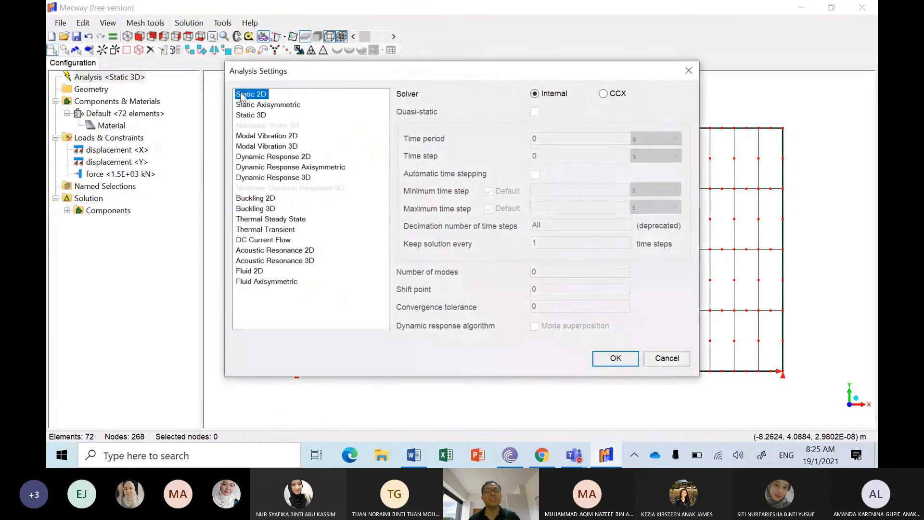
left_click(604, 94)
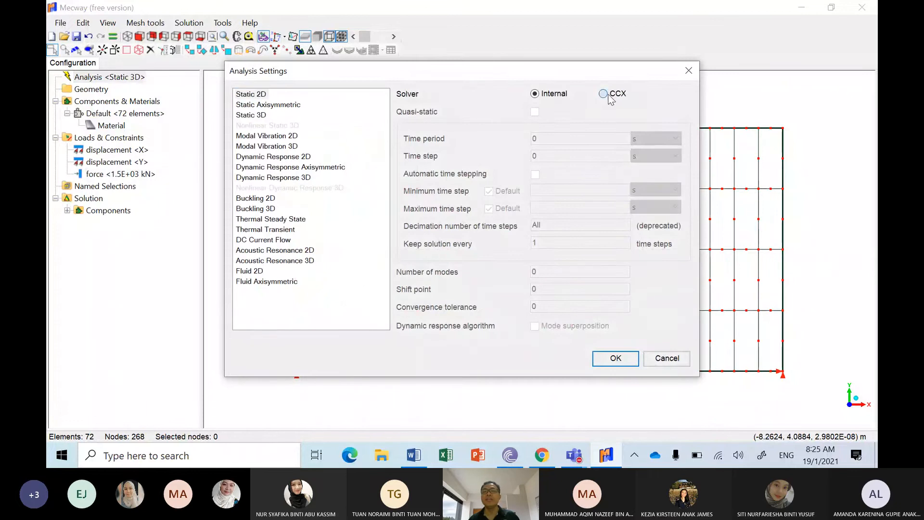
left_click(614, 357)
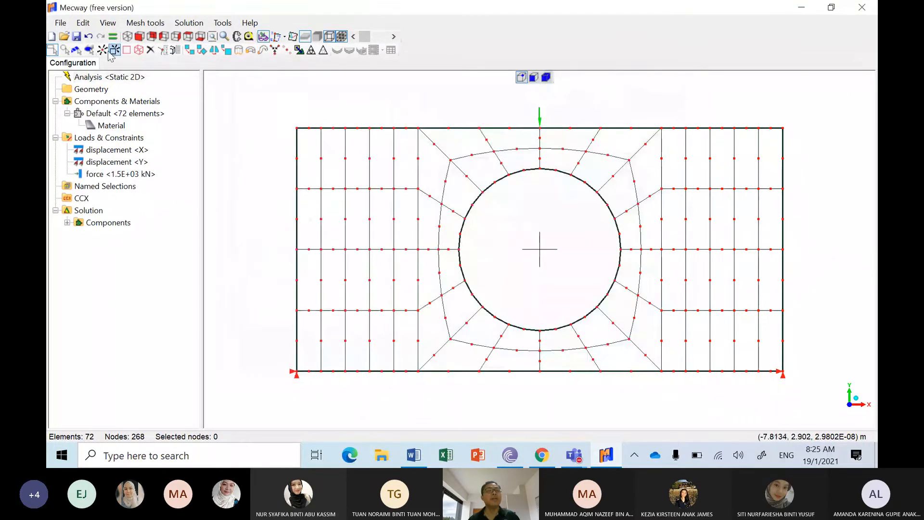
Step: Save the model to the Desktop as a Mecway file named beamwithhole
left_click(60, 22)
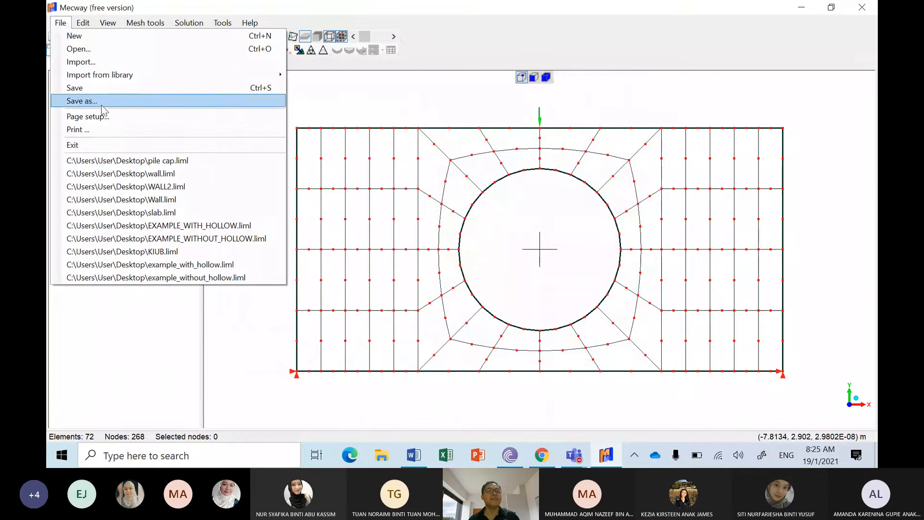
left_click(81, 100)
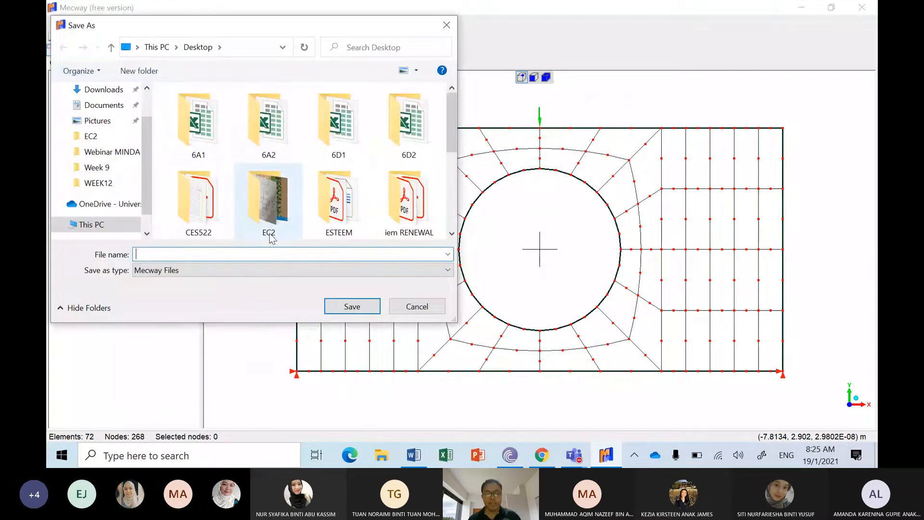
type("beamwi")
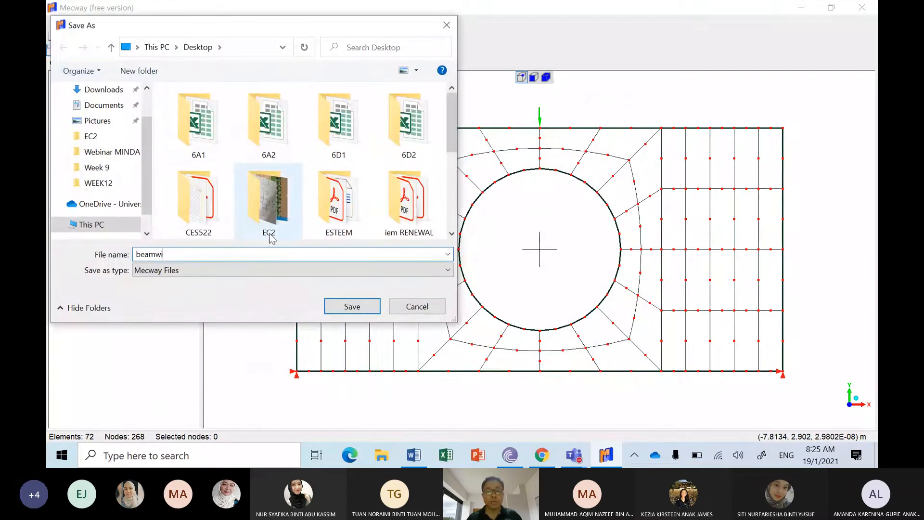
type("thho")
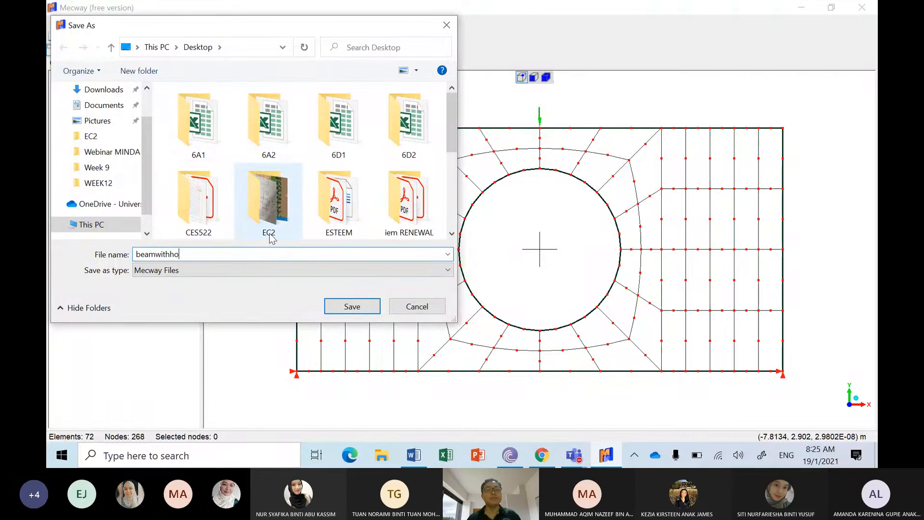
type("ile")
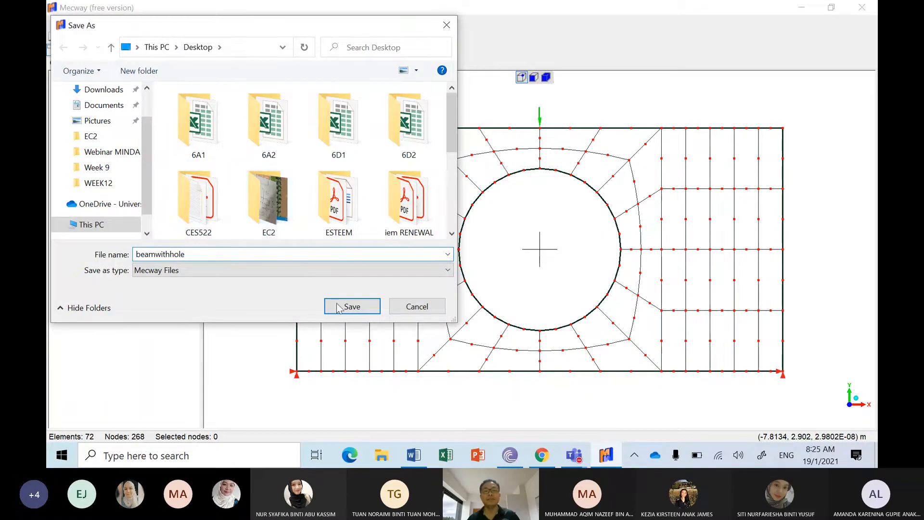
left_click(352, 306)
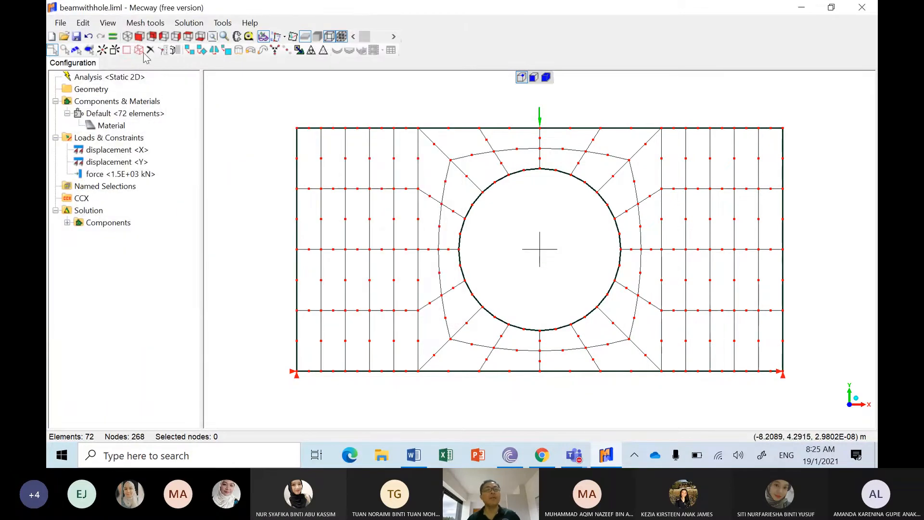
Step: Solve the model, dismiss the solver report and display the Y displacement contour
left_click(127, 36)
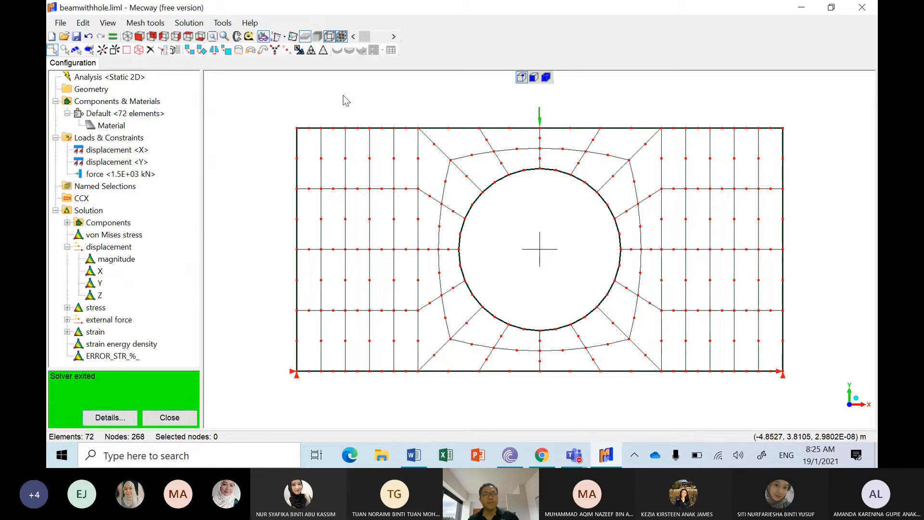
left_click(168, 417)
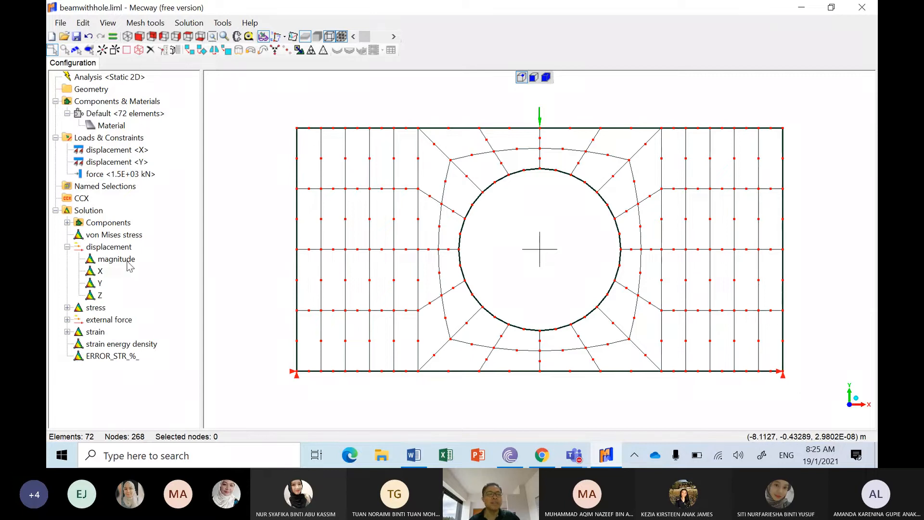
left_click(100, 284)
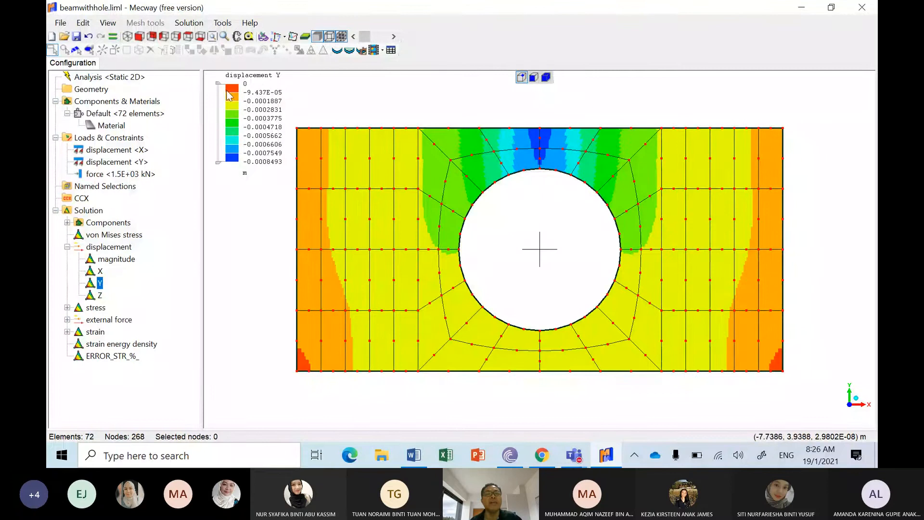
Step: Change the unit of the Y displacement legend to µm
left_click(245, 174)
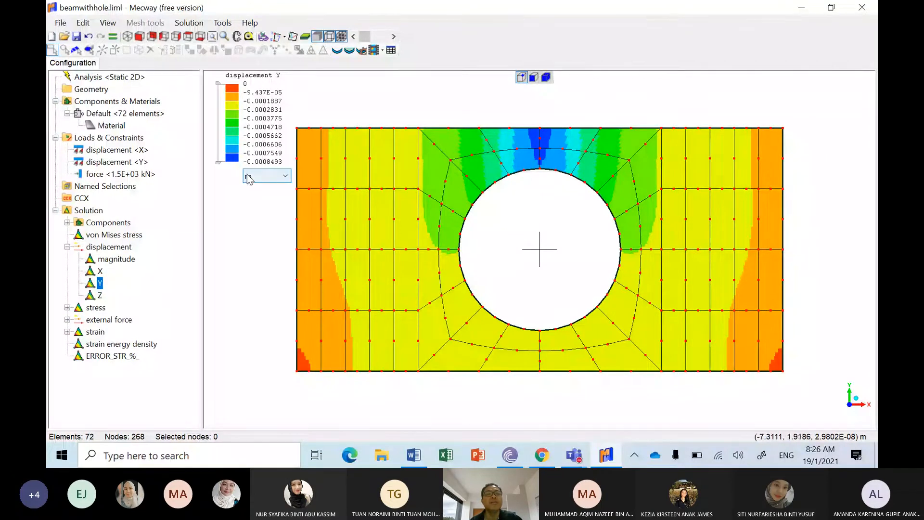
left_click(251, 176)
left_click(253, 211)
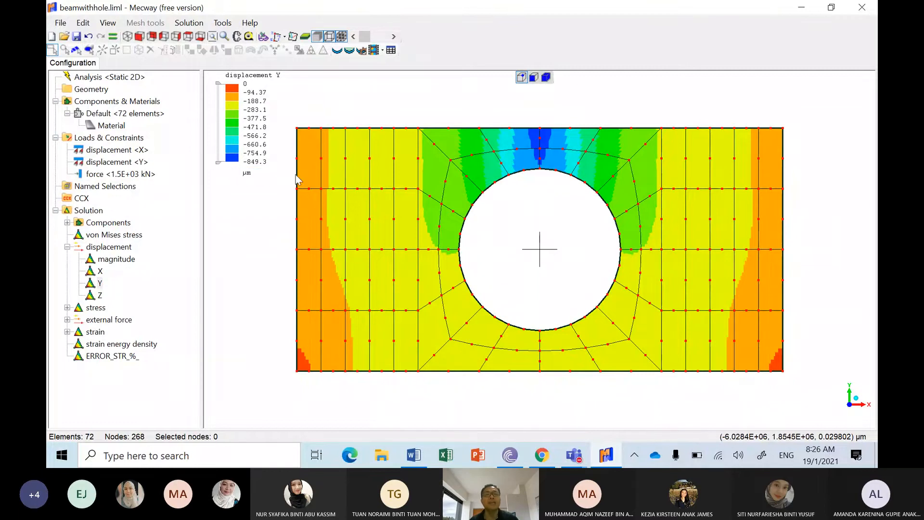
Step: Set the Y displacement legend to mm and show the deformed beam without node markers, overlaid with its undeformed outline
left_click(254, 177)
left_click(260, 201)
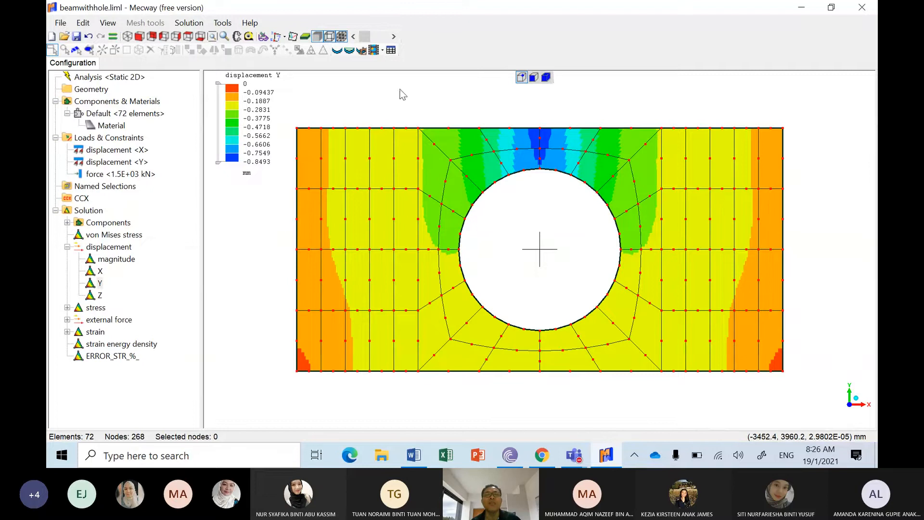
left_click(337, 50)
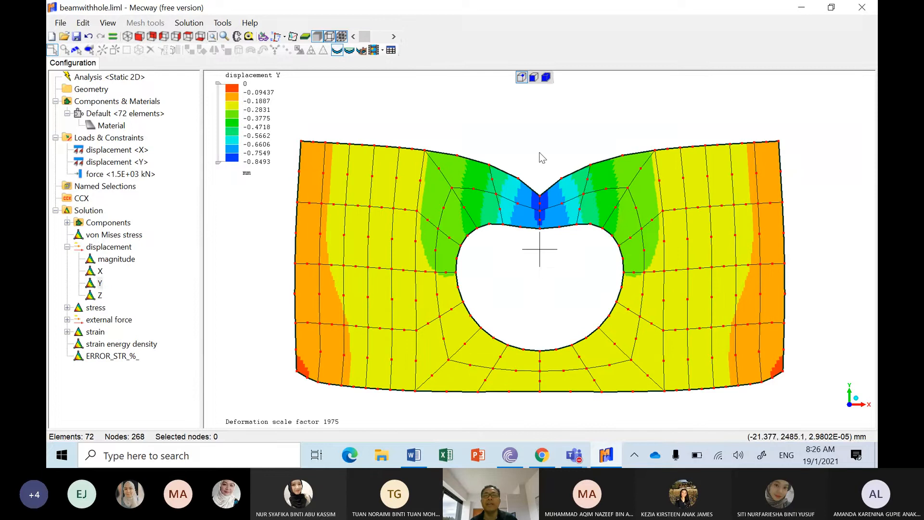
left_click(534, 79)
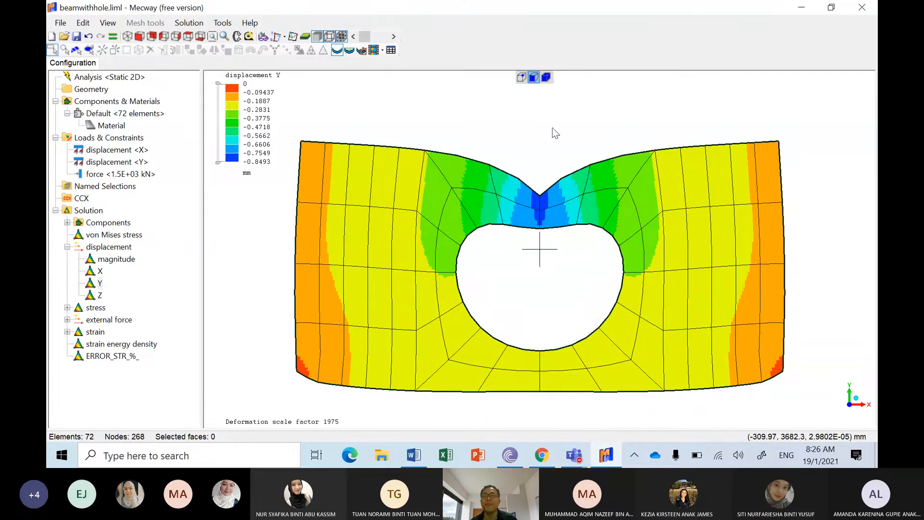
left_click(353, 52)
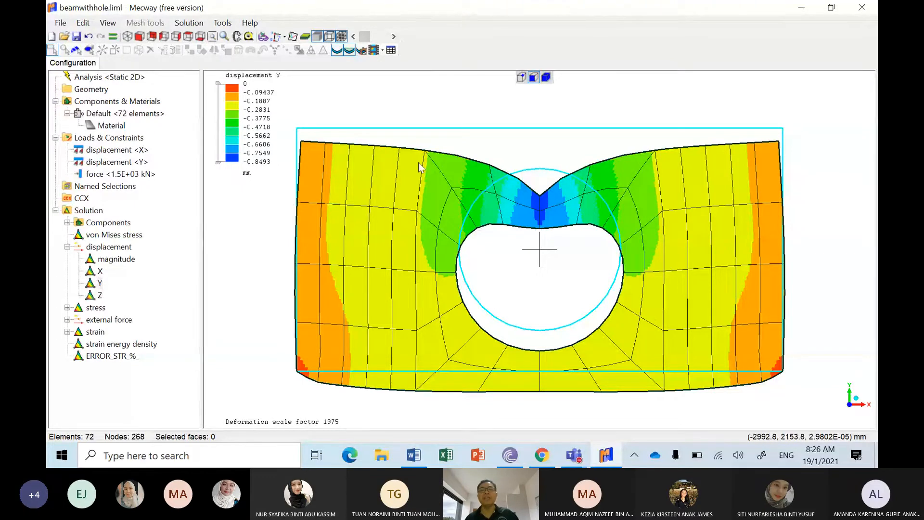
Step: Animate the beam's deformation under the Y displacement contour and stop the animation
left_click(373, 50)
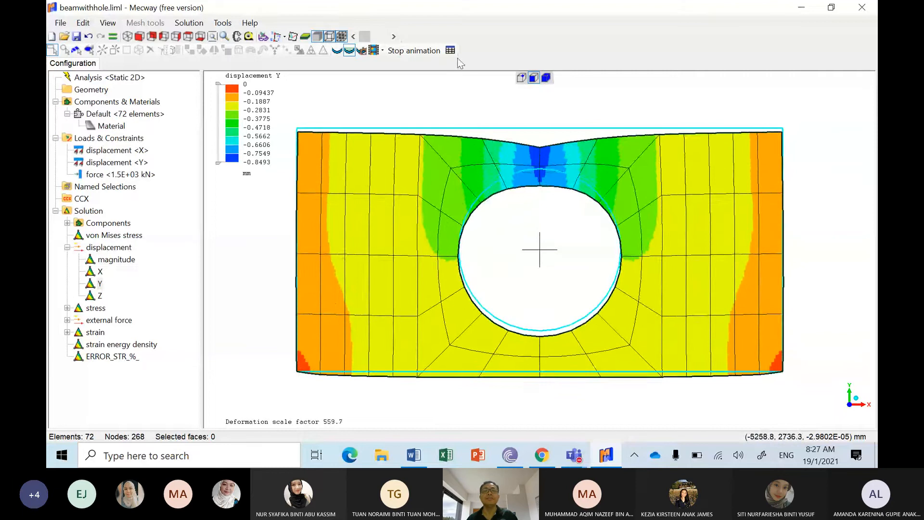
left_click(411, 50)
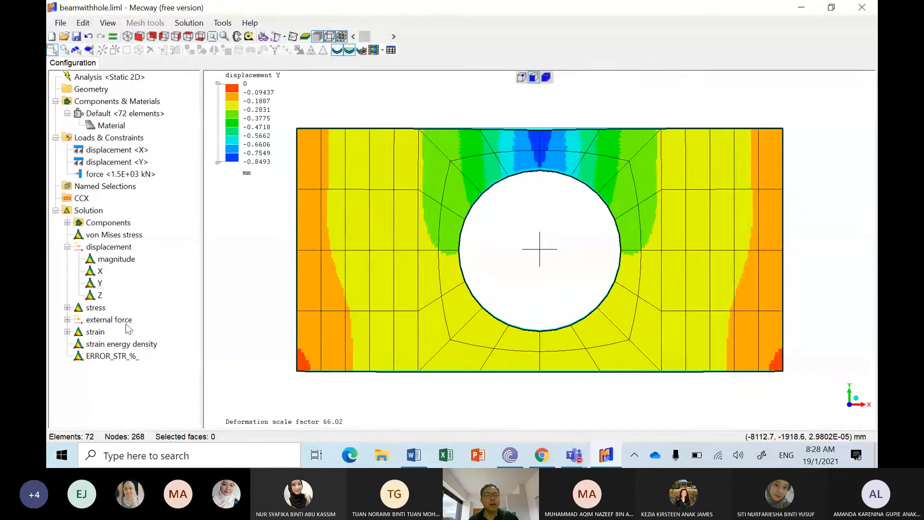
Step: Display the YY stress contour and set its legend unit to MPa
left_click(68, 307)
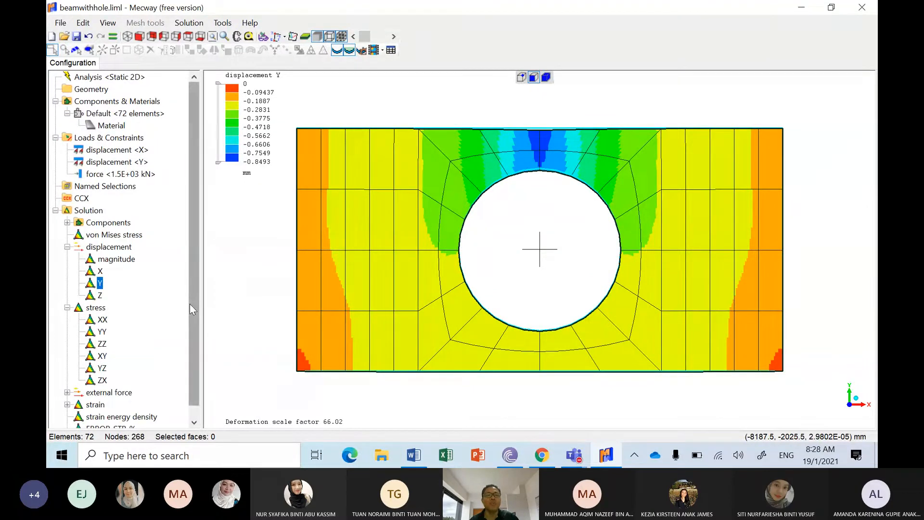
left_click(102, 332)
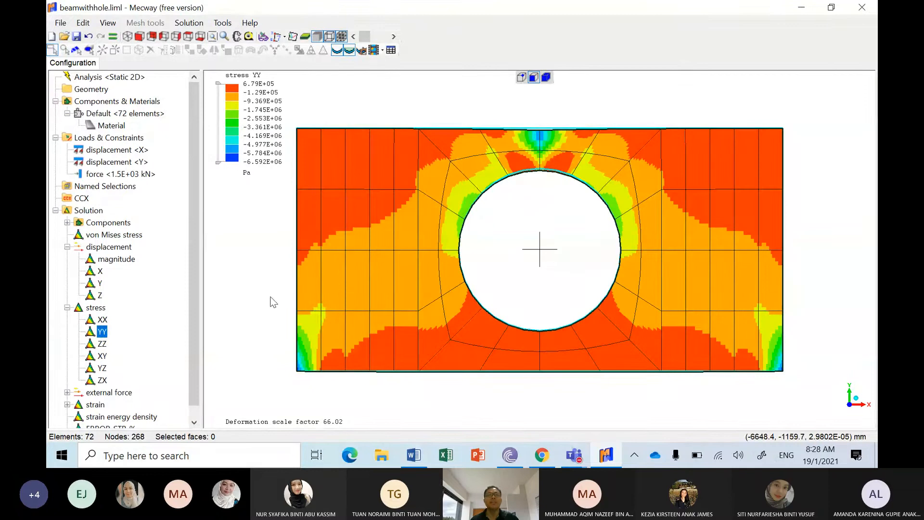
left_click(249, 177)
left_click(248, 178)
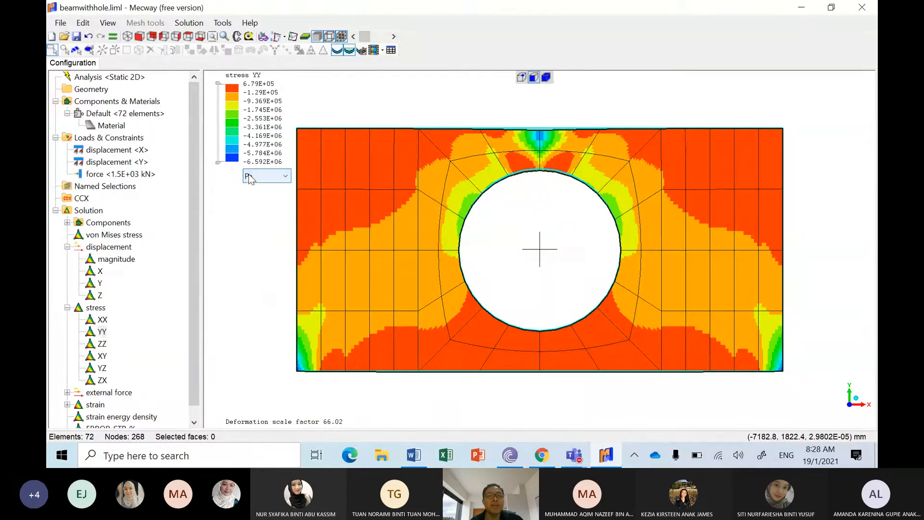
left_click(250, 177)
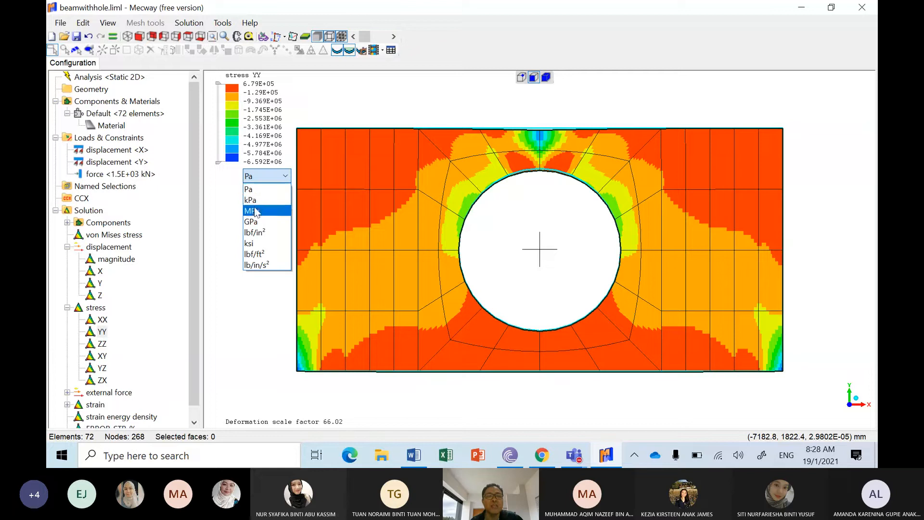
left_click(256, 212)
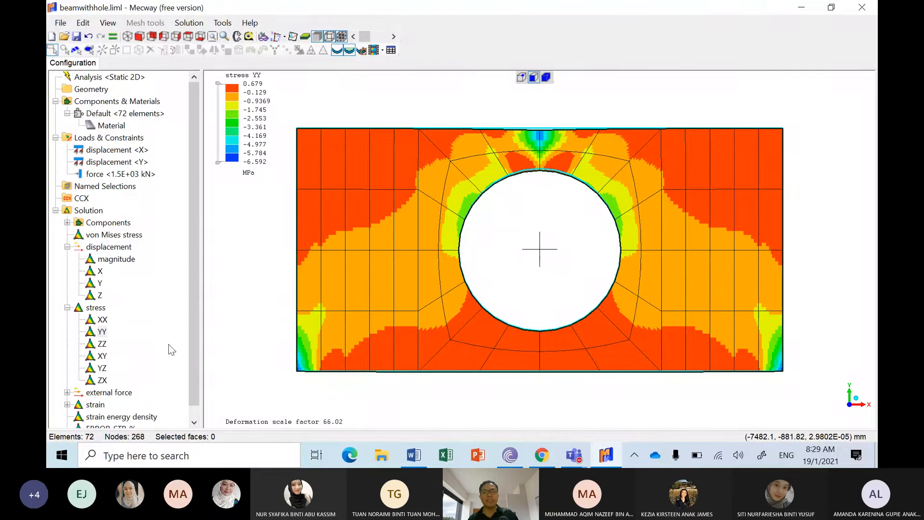
Step: Display the XY stress contour on the beam with its thickness shown, fitted in an isometric view
left_click(102, 355)
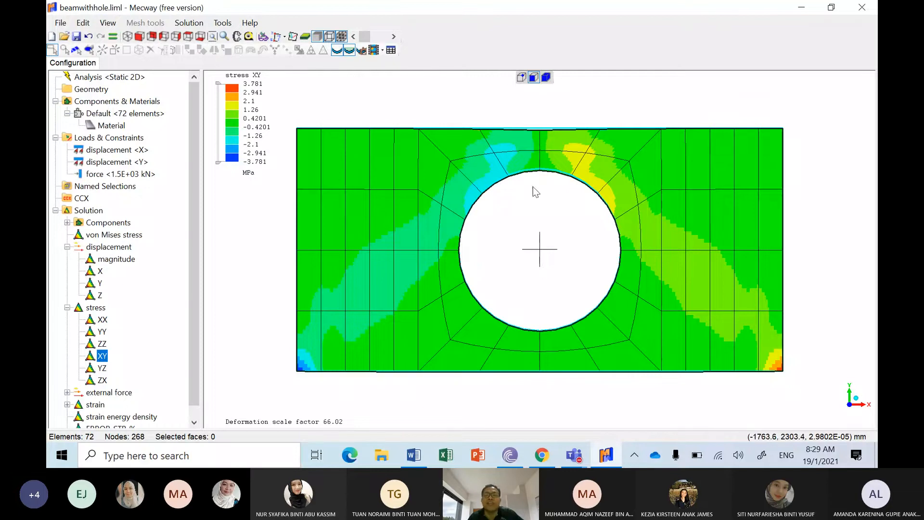
left_click(304, 40)
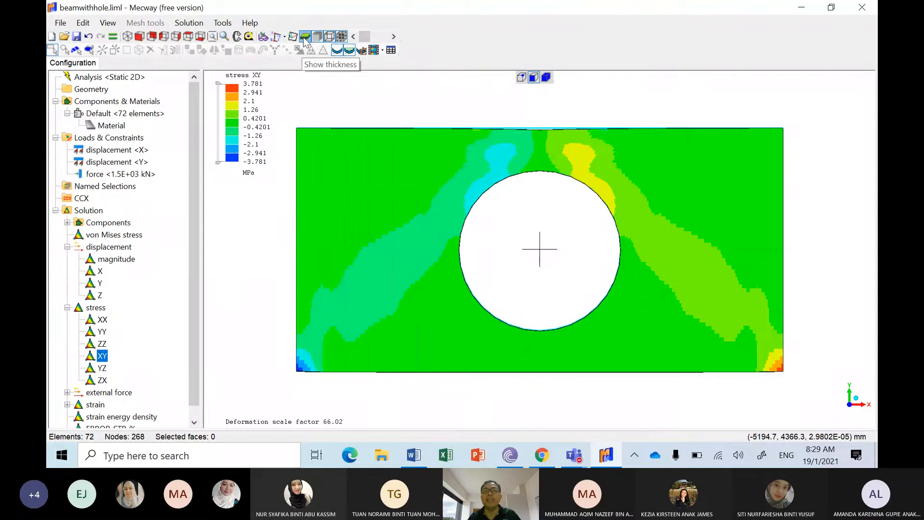
left_click(128, 37)
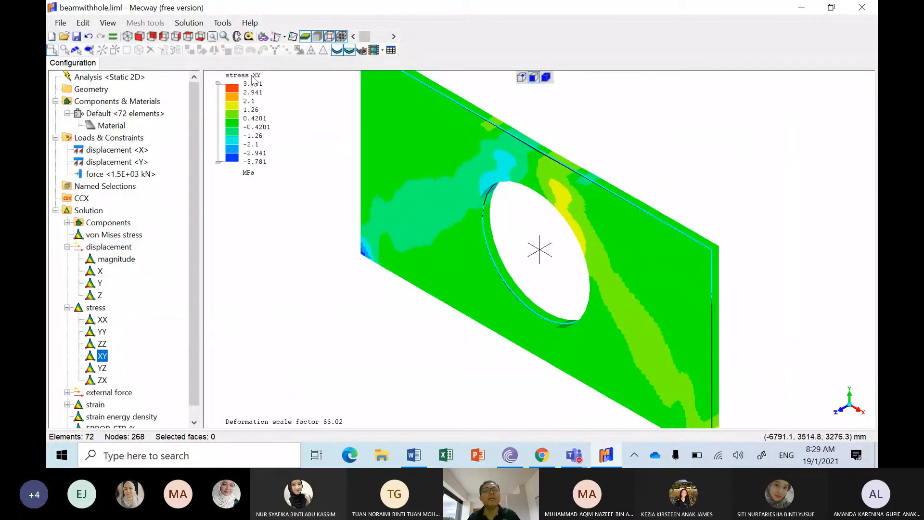
left_click(216, 38)
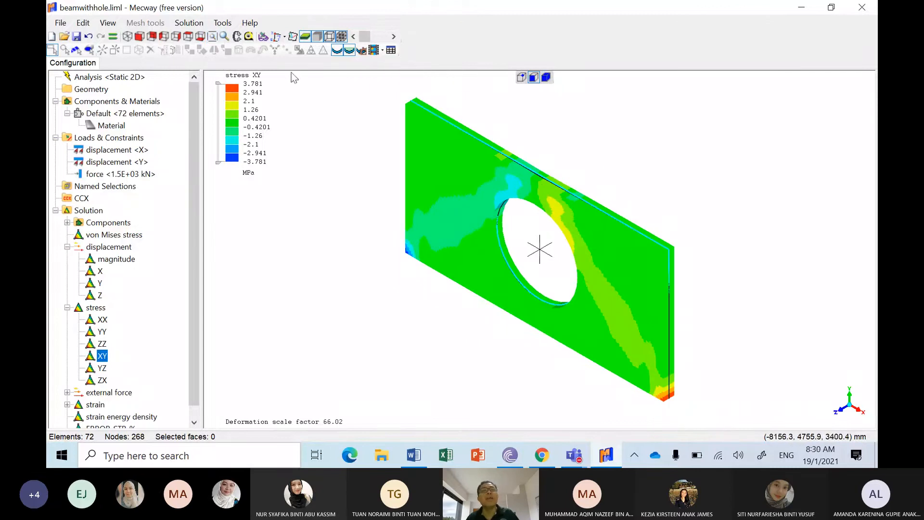
Step: Examine the XY stress distribution around the rim of the hole from several angles
left_click(224, 37)
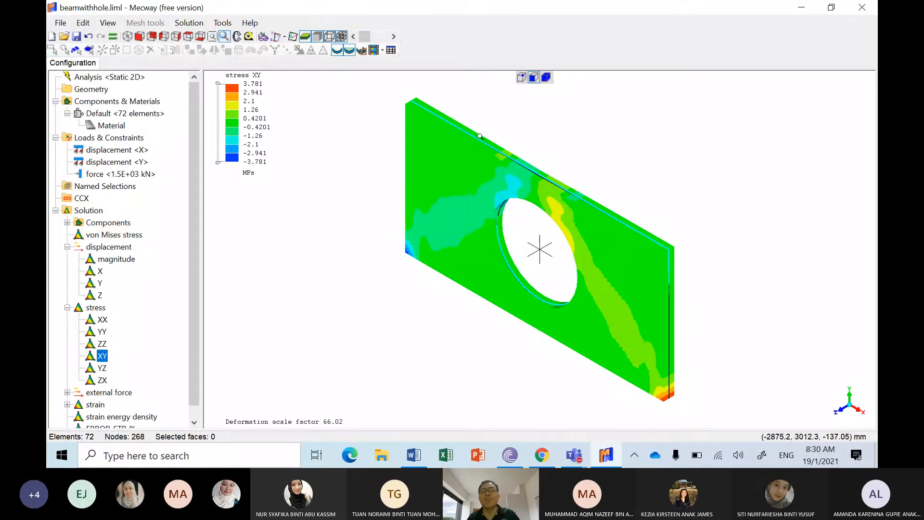
left_click(514, 217)
left_click_drag(515, 215, 517, 211)
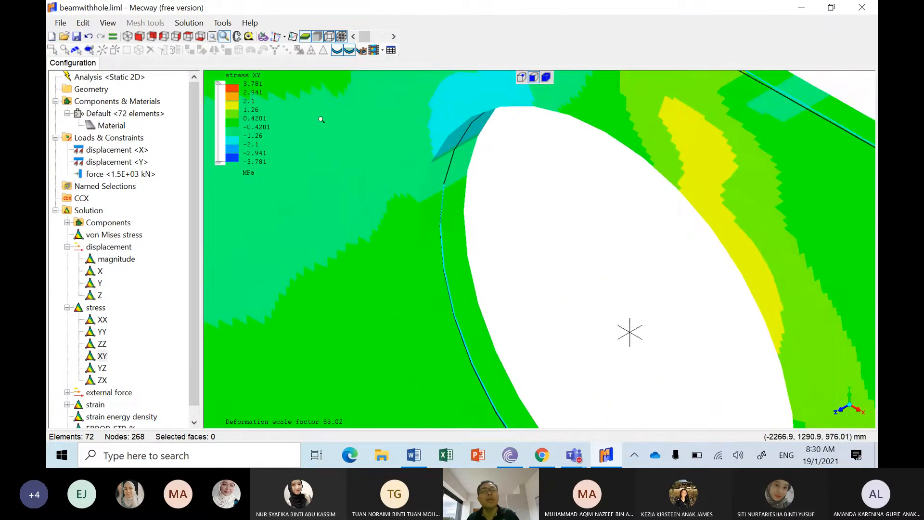
left_click(236, 37)
left_click_drag(478, 153, 470, 118)
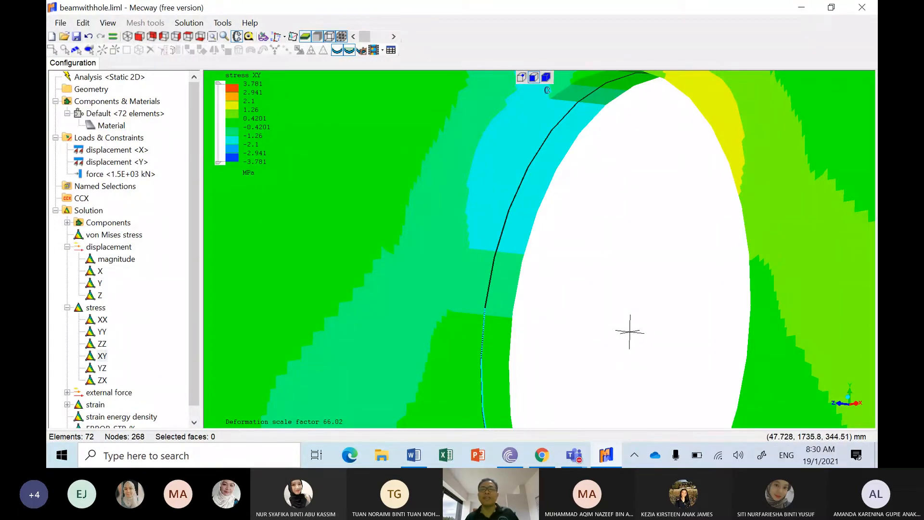
scroll(683, 107, "up", 3)
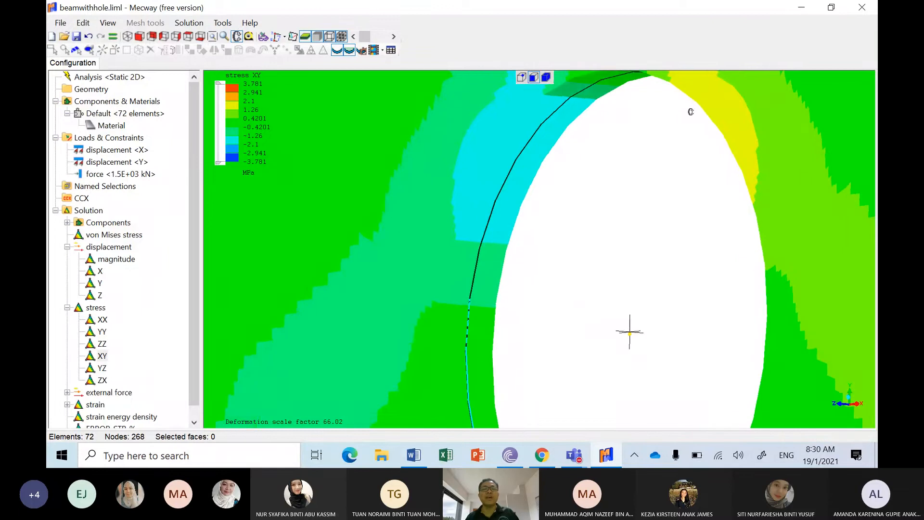
mouse_move(748, 139)
left_mouse_down()
mouse_move(774, 139)
mouse_move(777, 105)
left_mouse_up()
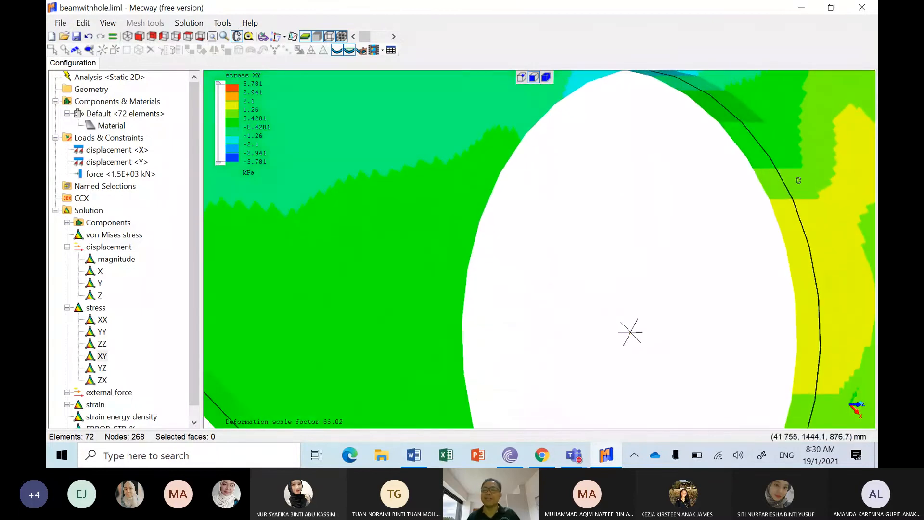
left_click_drag(841, 391, 697, 346)
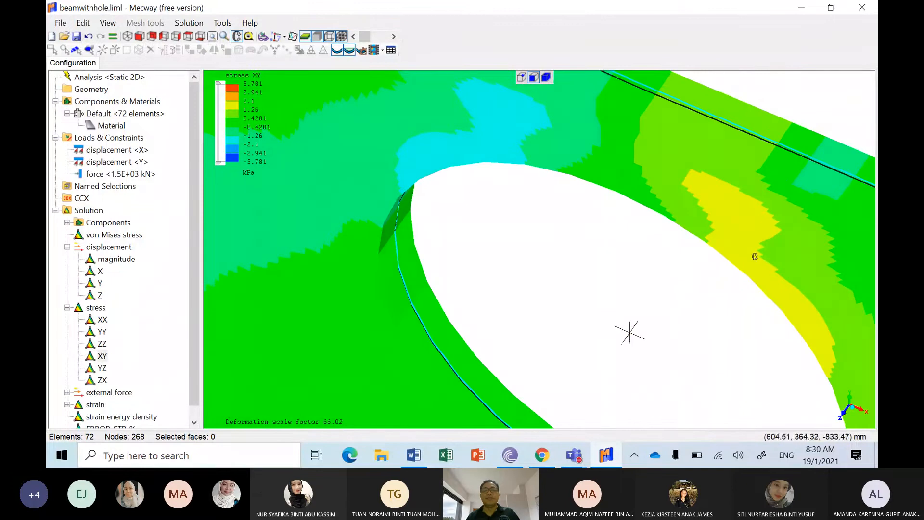
left_click(216, 44)
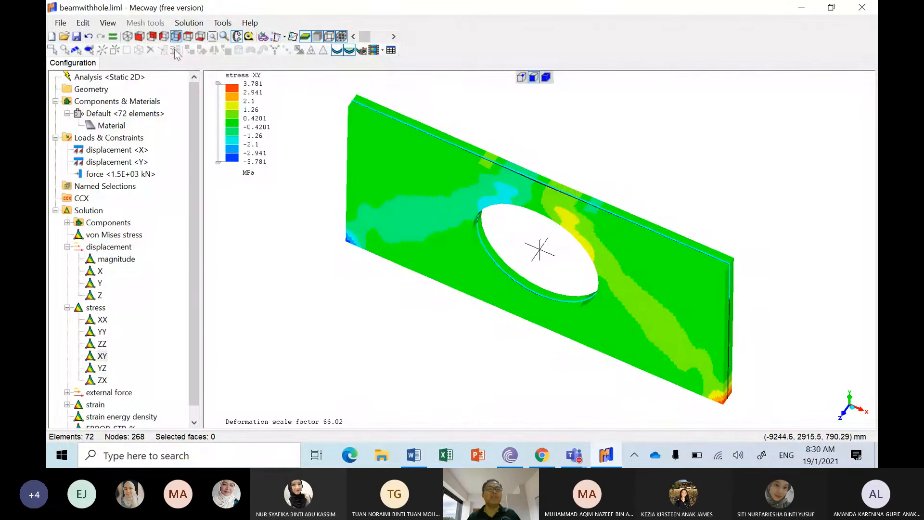
Step: Return from the stress contour to the beam's mesh and review the available mesh creation options
left_click(128, 77)
left_click(146, 22)
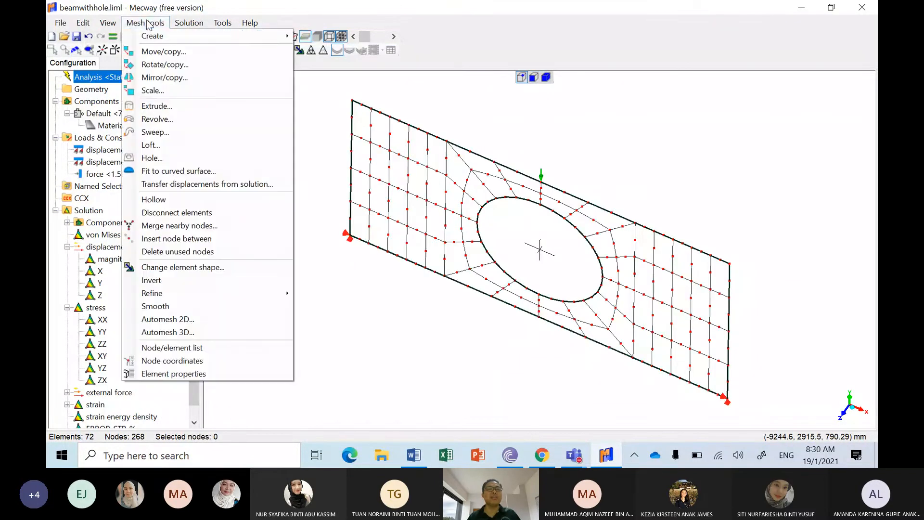
mouse_move(154, 36)
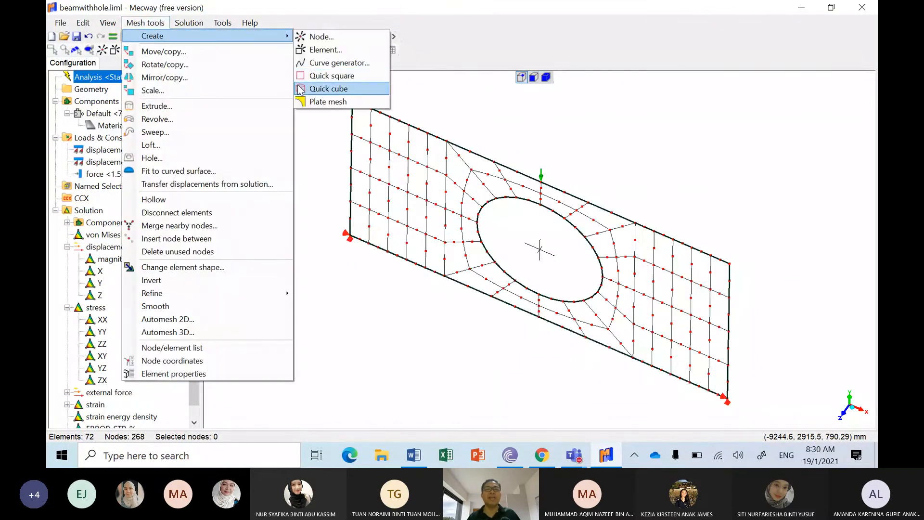
left_click(314, 137)
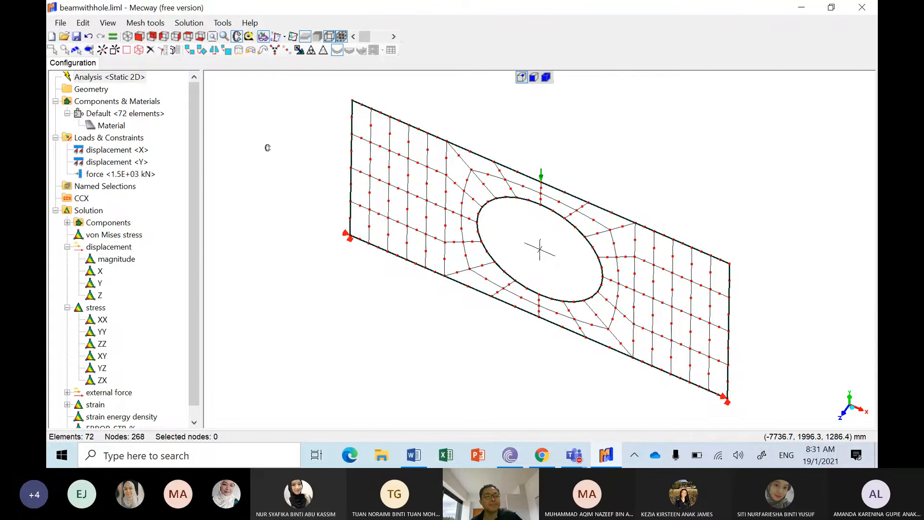
left_click_drag(197, 322, 203, 351)
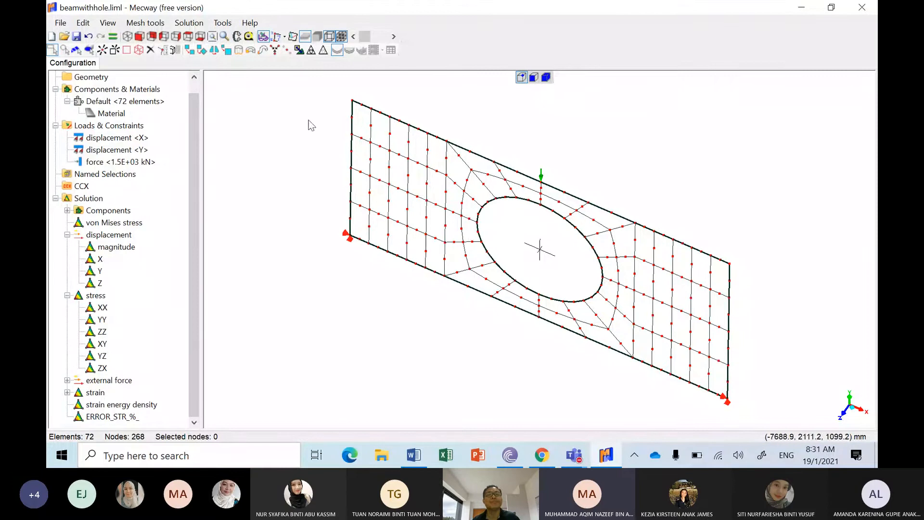
Step: Select all nodes of the beam mesh and delete the whole mesh
left_click(127, 37)
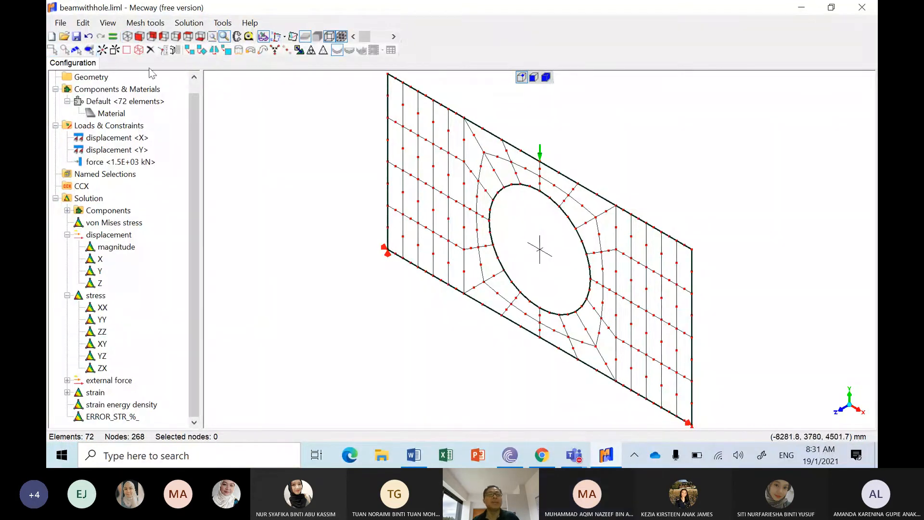
left_click(82, 23)
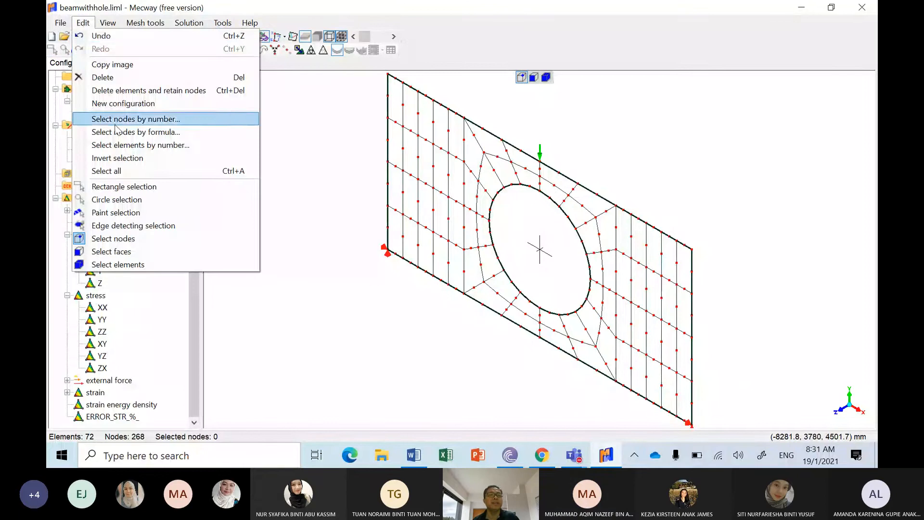
left_click(115, 171)
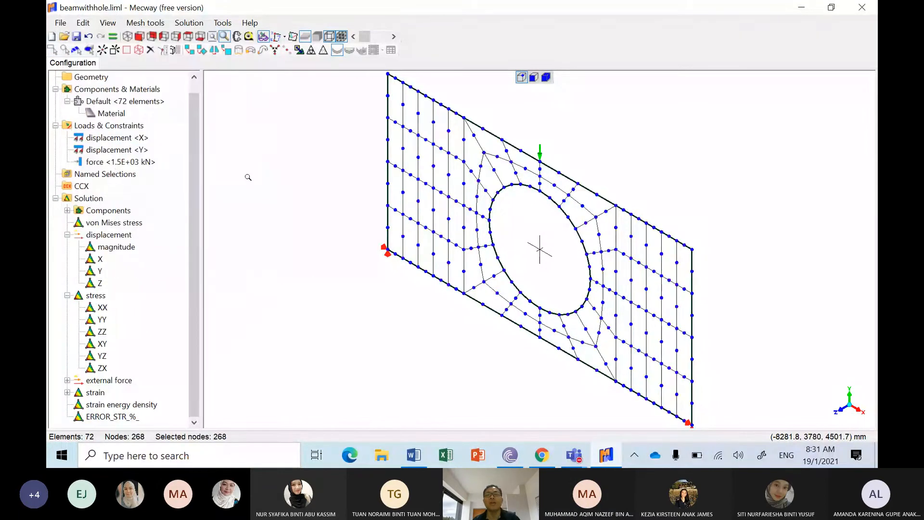
key("Delete")
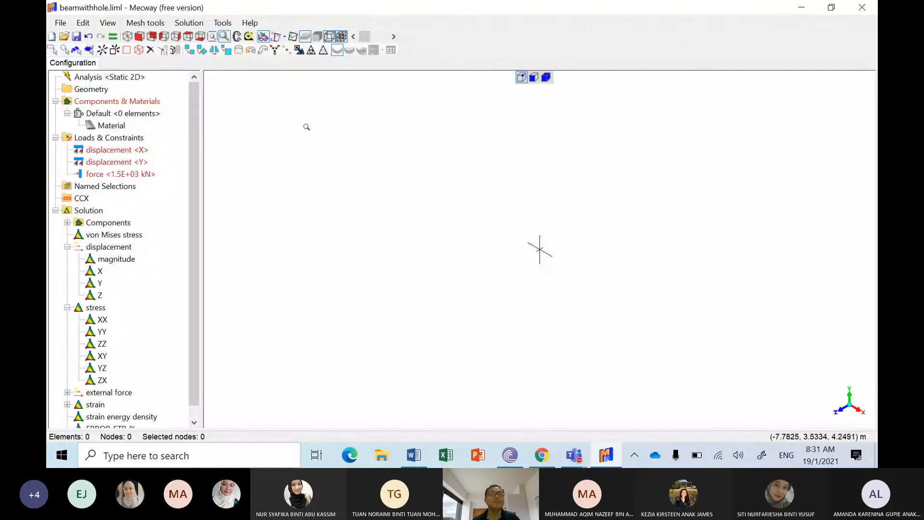
Step: Create a plate mesh of a square with a circular hole, with 1 m outer radius and 0.5 m inner radius
left_click(158, 27)
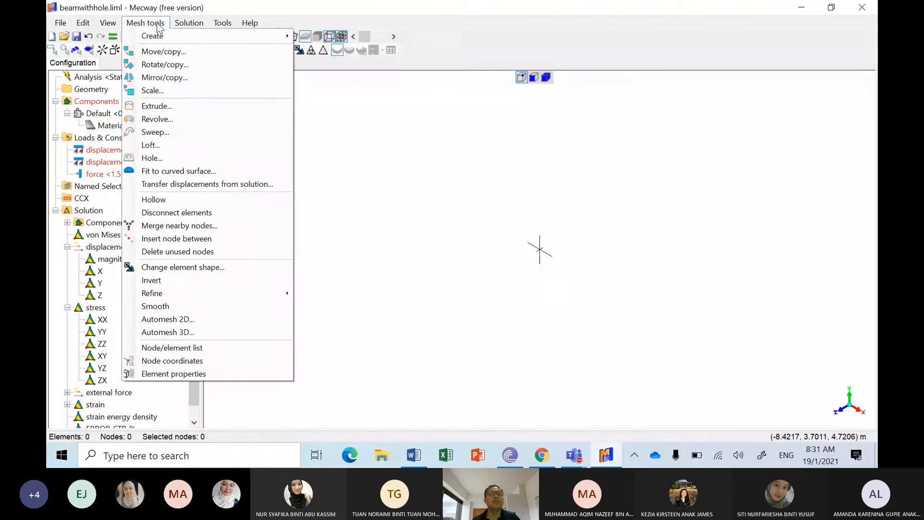
mouse_move(176, 36)
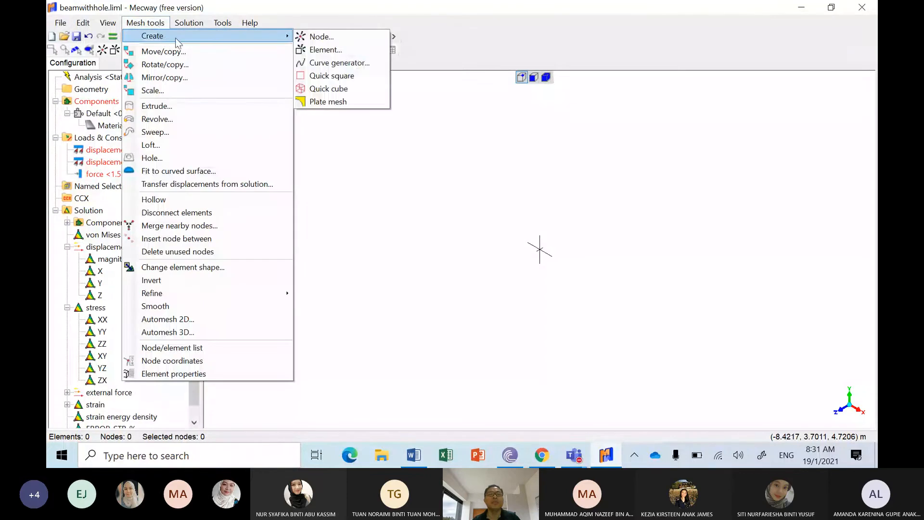
left_click(321, 102)
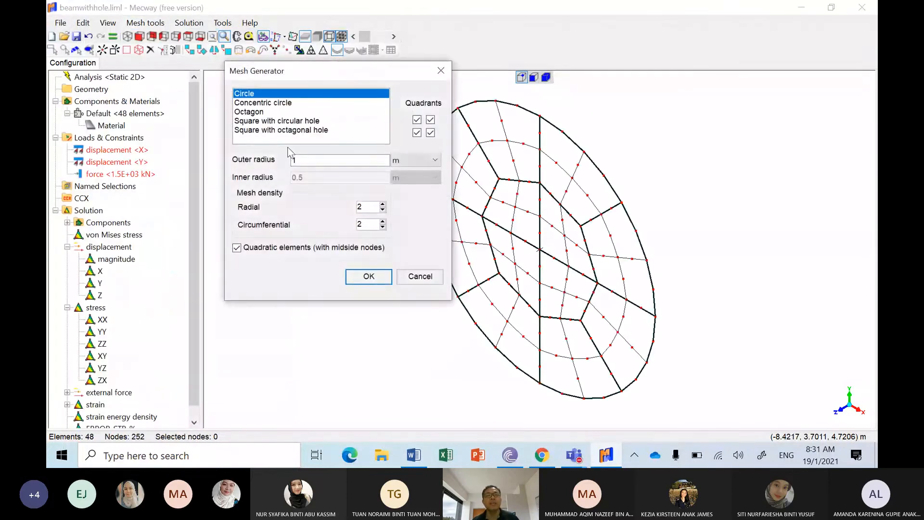
left_click(308, 121)
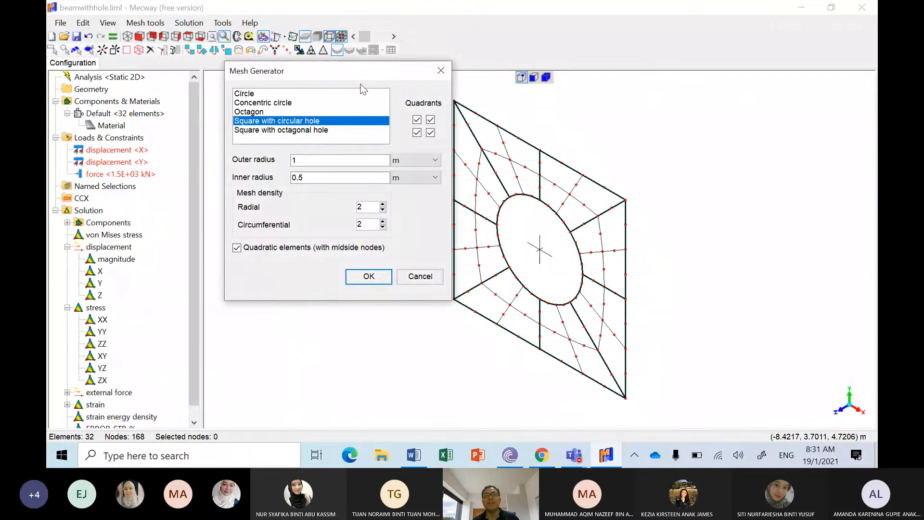
left_click_drag(364, 77, 264, 105)
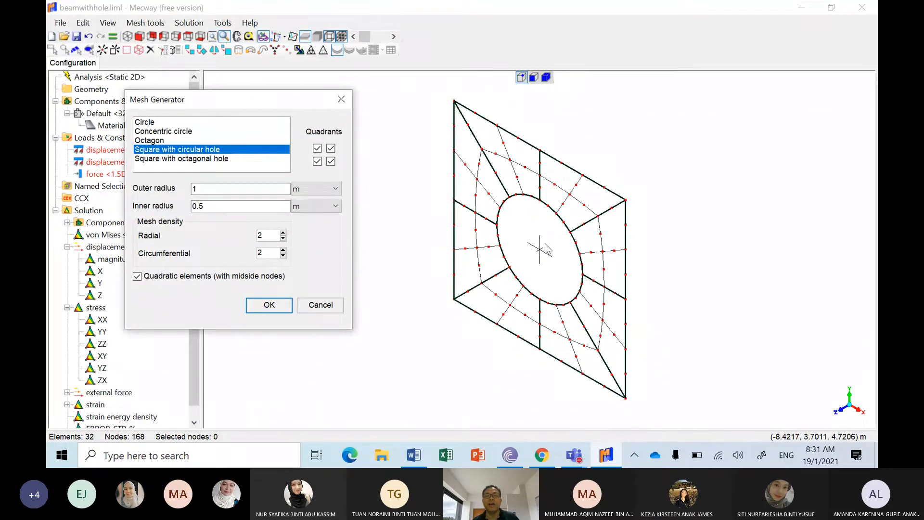
left_click(203, 207)
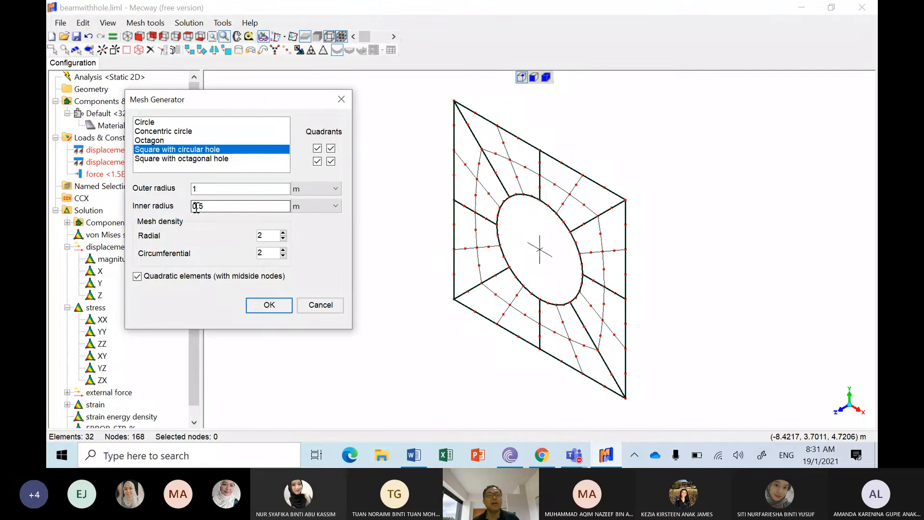
left_click(268, 305)
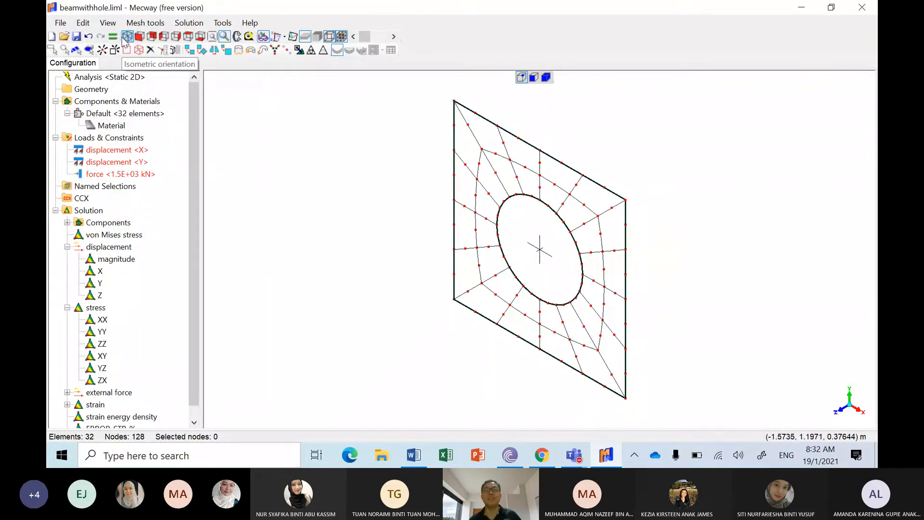
Step: Select all nodes of the square plate mesh in a fitted front view and move them -1 m in X
left_click(139, 37)
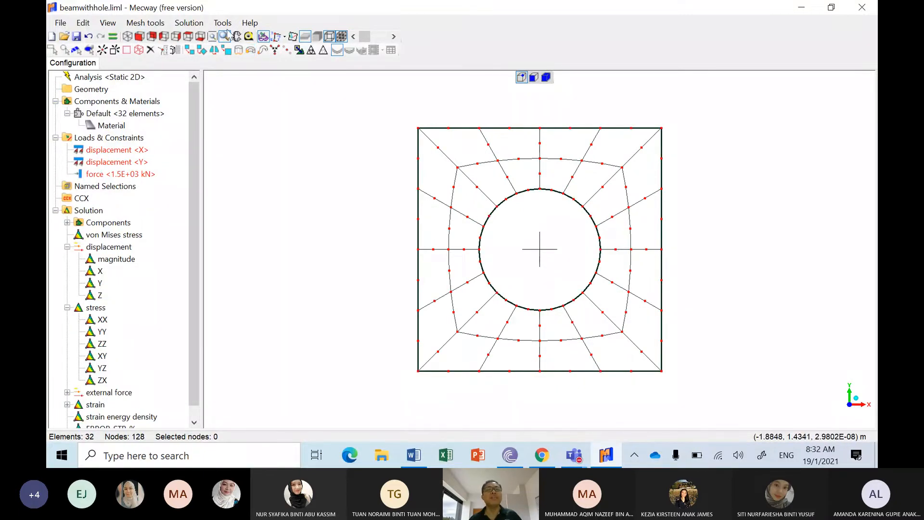
left_click(212, 36)
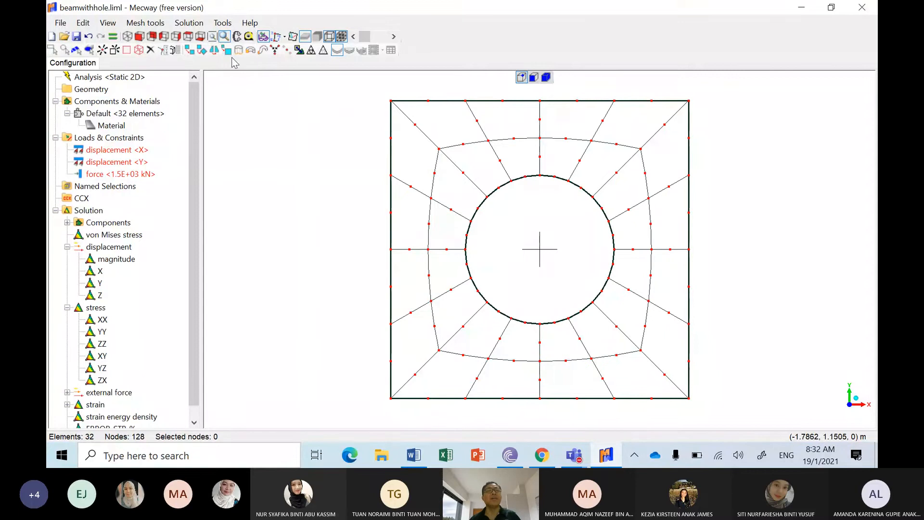
left_click(224, 38)
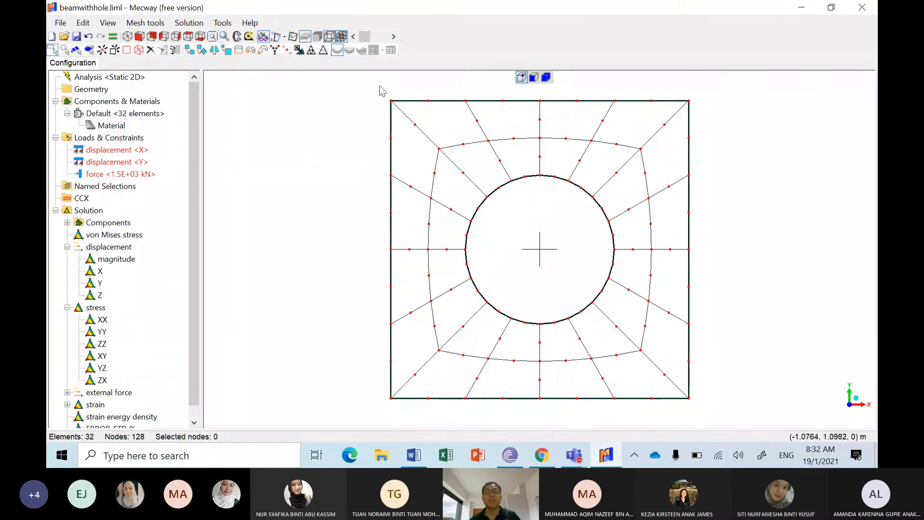
left_click_drag(379, 85, 726, 416)
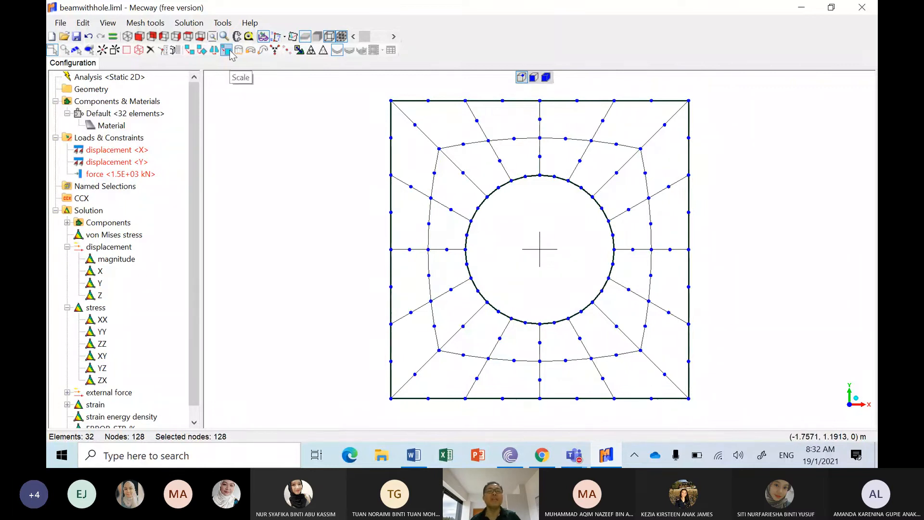
left_click(190, 52)
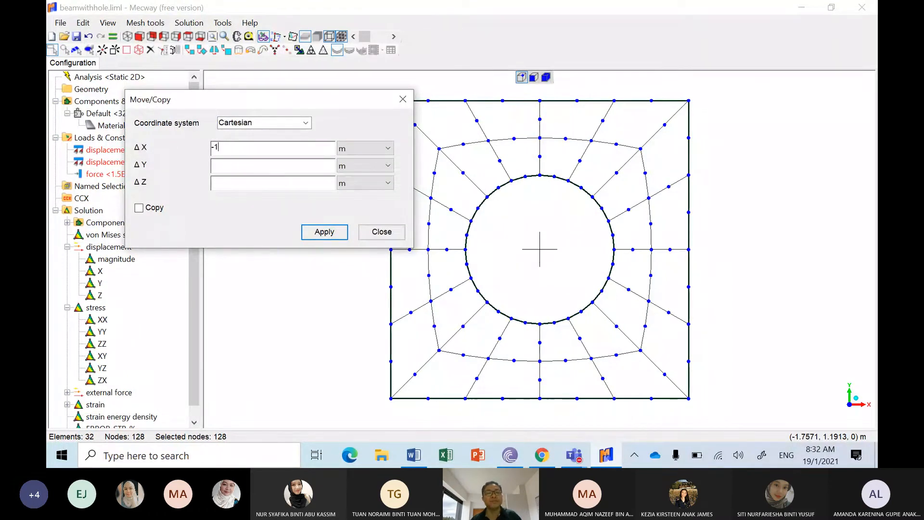
left_click(323, 232)
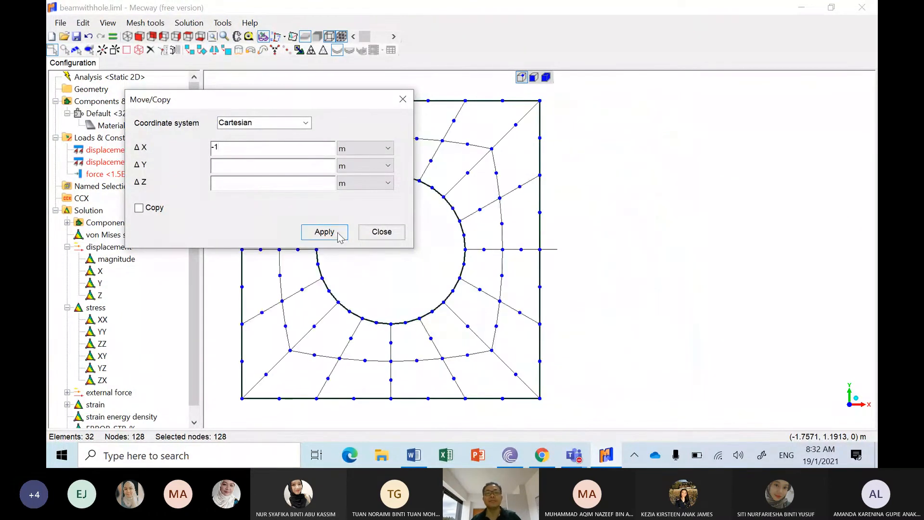
left_click(380, 232)
left_click(702, 204)
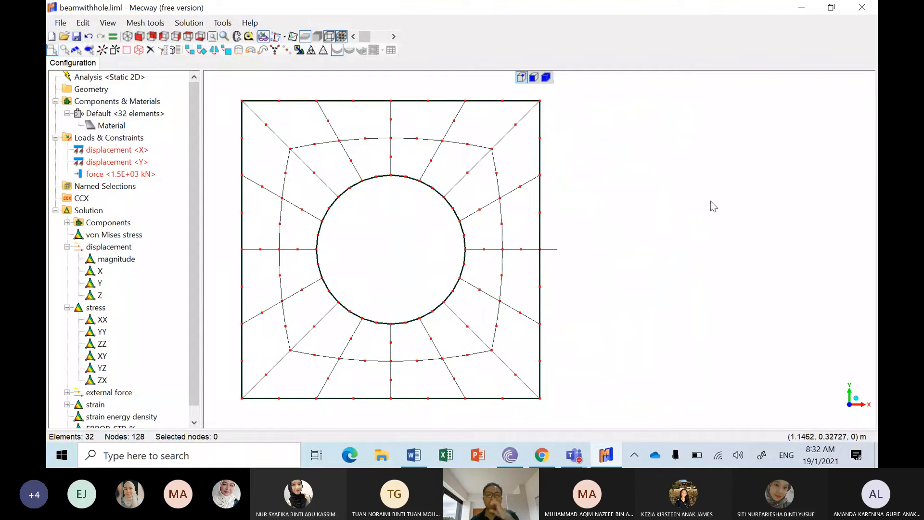
left_click(142, 23)
mouse_move(260, 36)
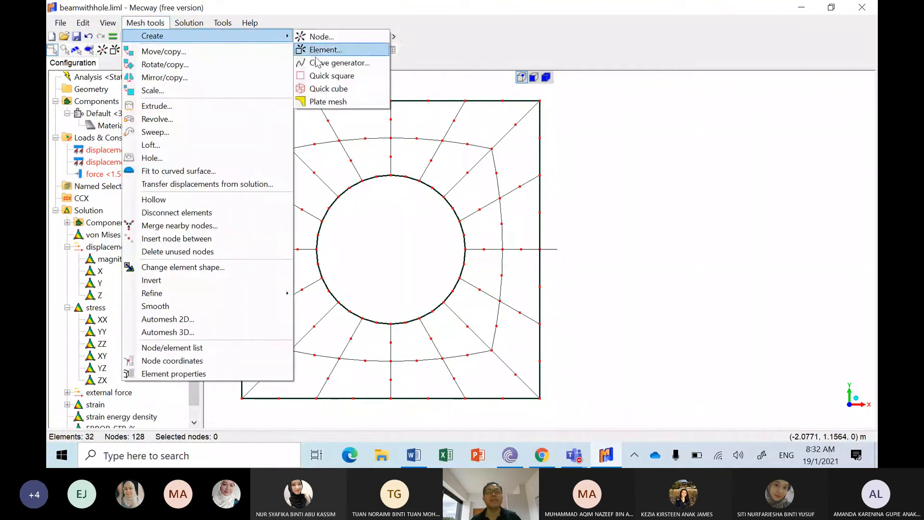
left_click(327, 102)
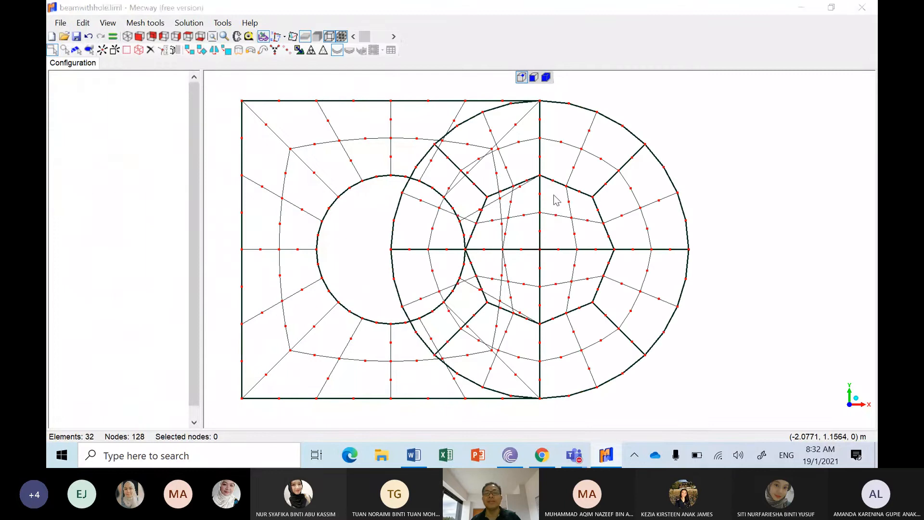
left_click(196, 149)
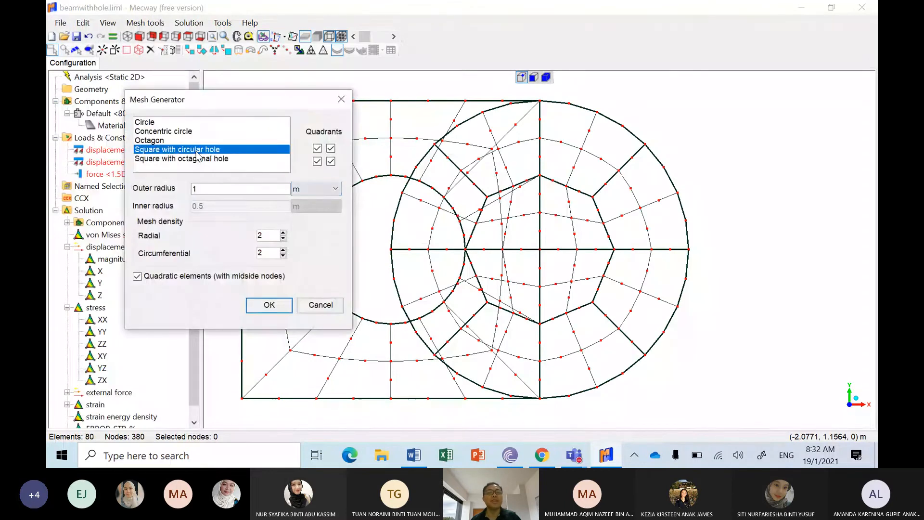
double_click(217, 185)
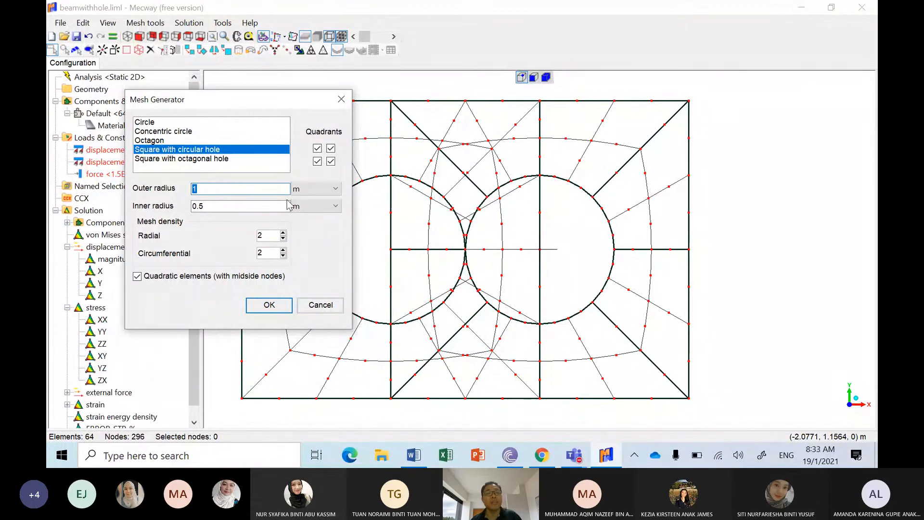
type("3")
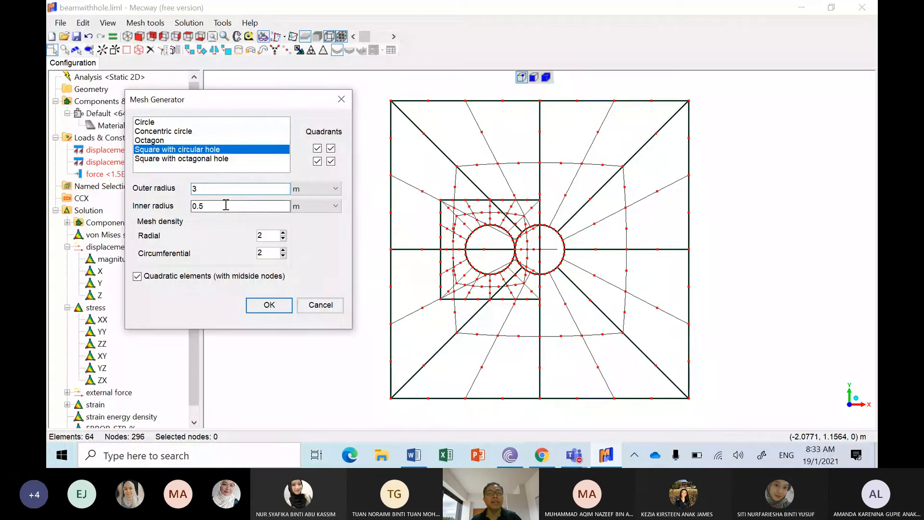
double_click(197, 206)
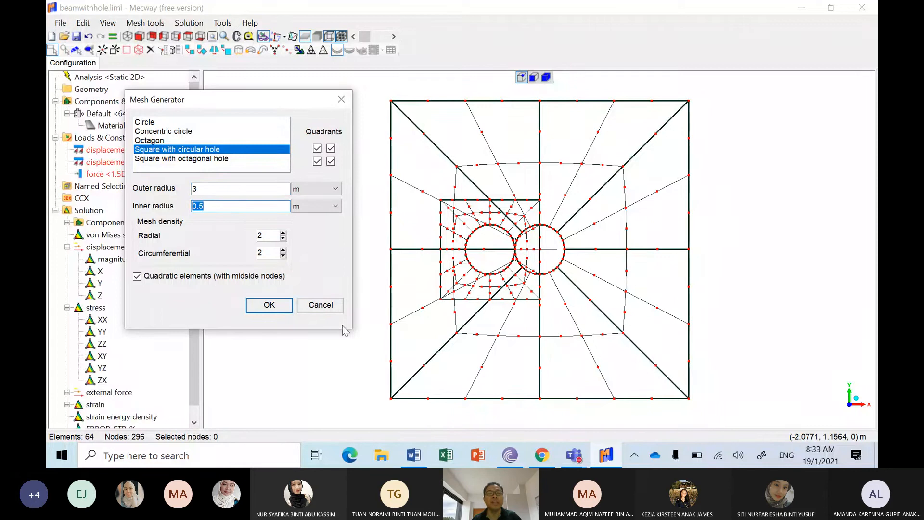
left_click(319, 305)
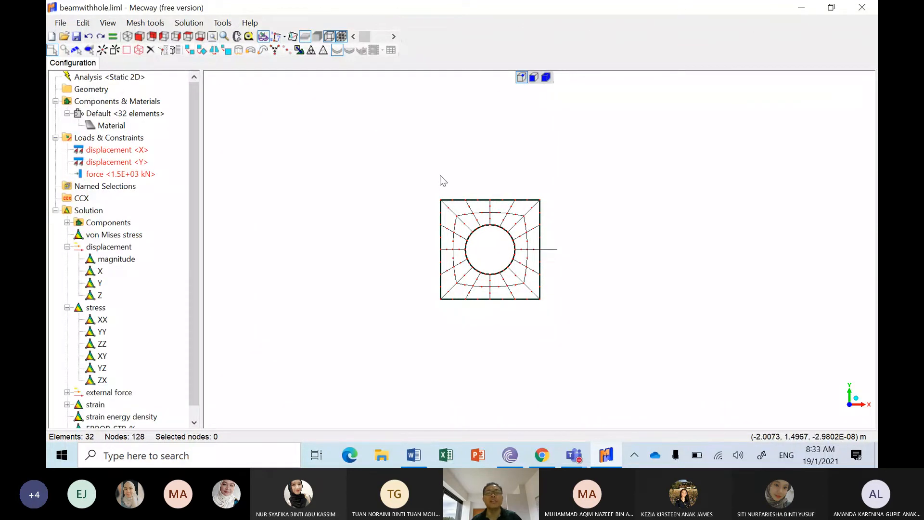
Step: Select the whole plate mesh with the hole and add its elements to a new component
left_click_drag(424, 181, 566, 315)
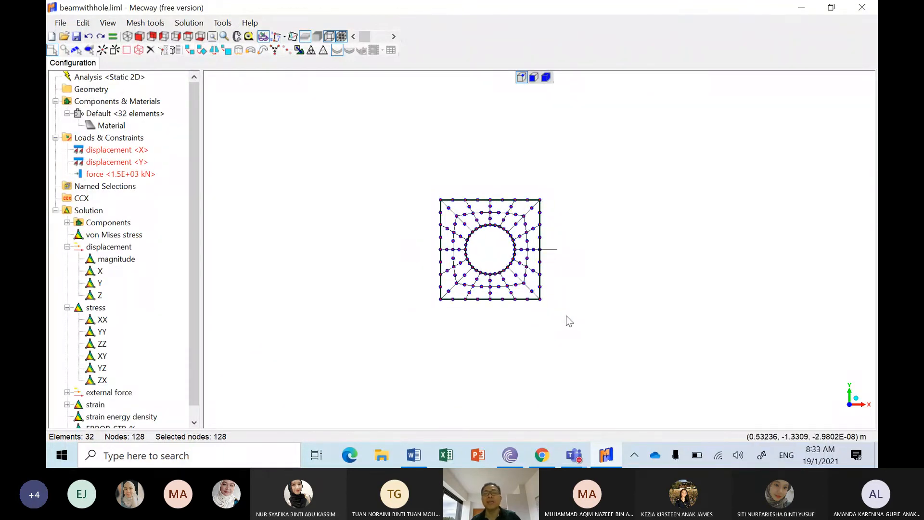
right_click(507, 216)
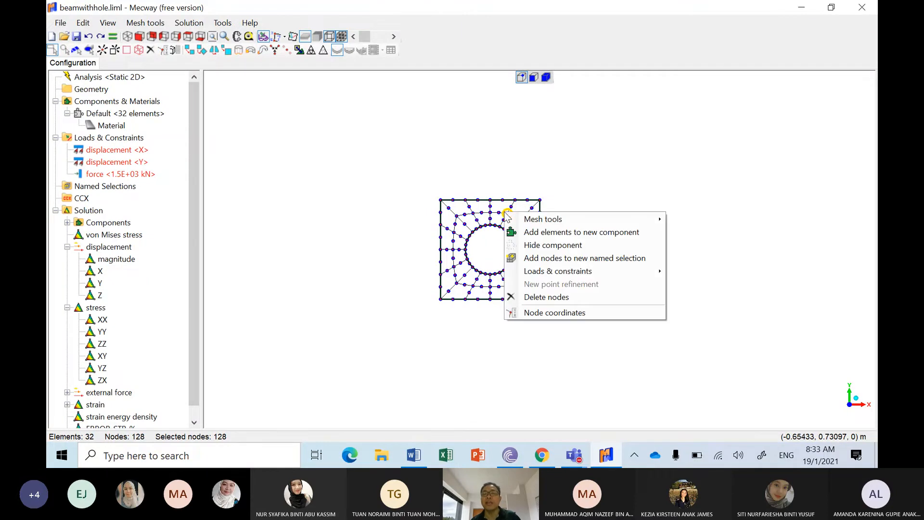
left_click(535, 233)
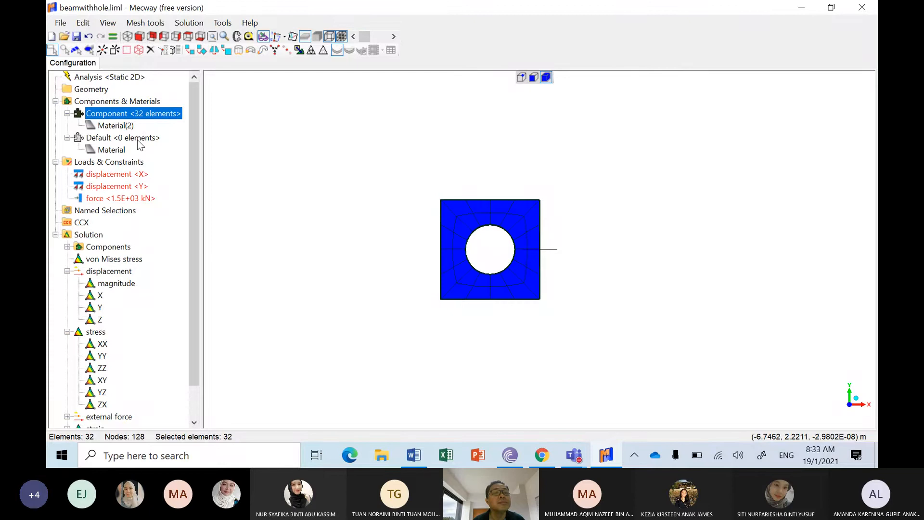
left_click(426, 184)
Step: Rename the new component's material as Hole1
left_click(115, 125)
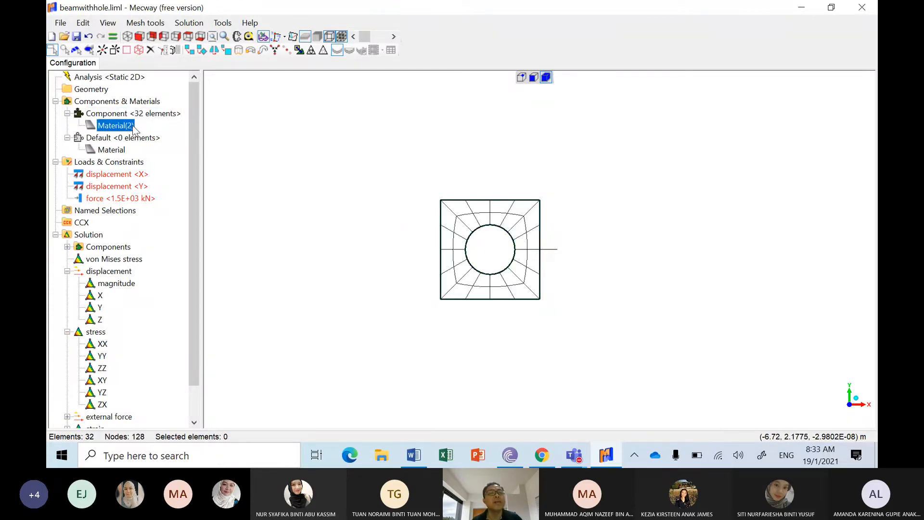
right_click(133, 126)
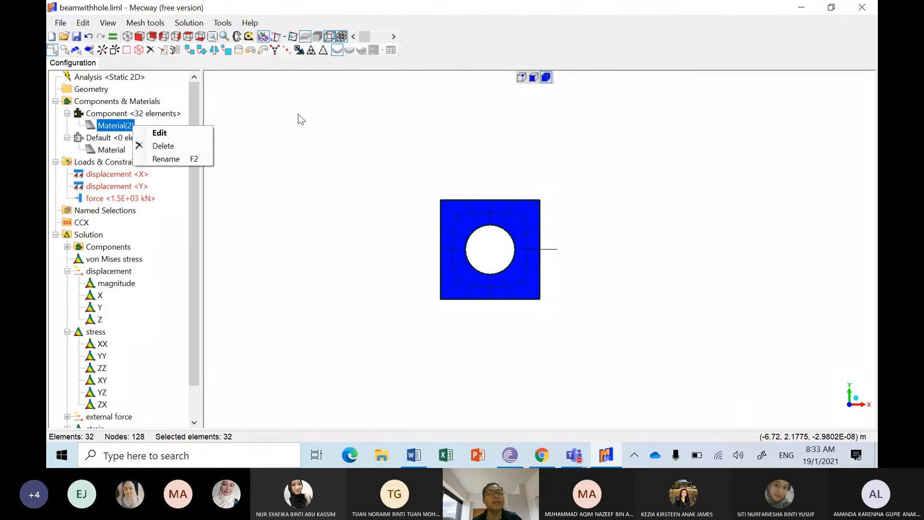
left_click(194, 157)
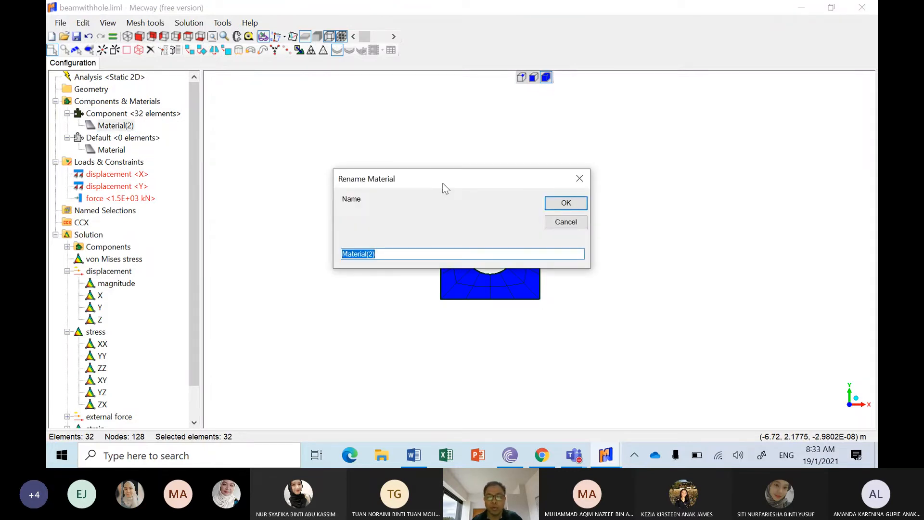
type("Hole1")
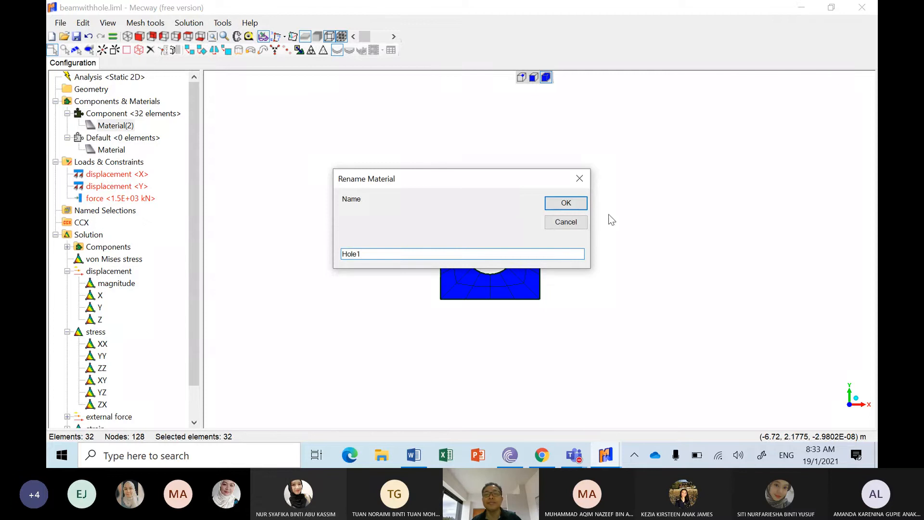
left_click(566, 204)
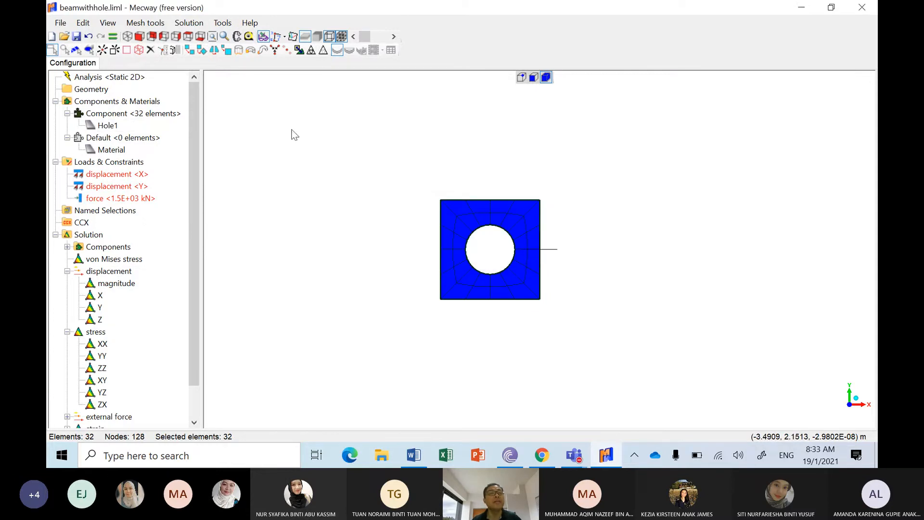
right_click(110, 130)
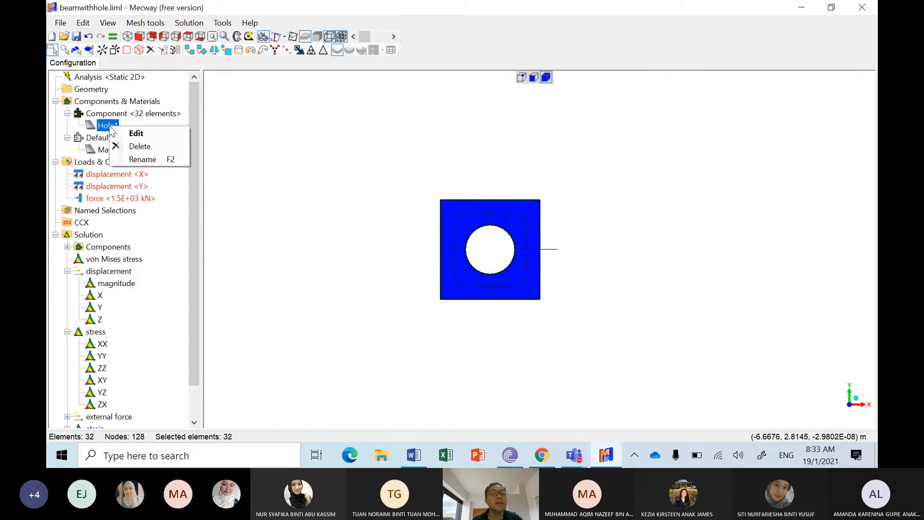
left_click(237, 107)
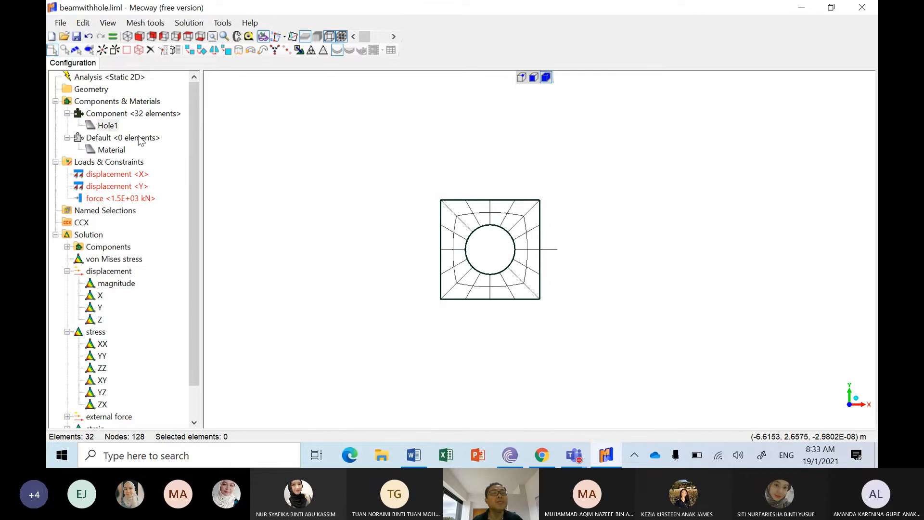
Step: Hide the component containing the plate mesh and restore the display of all components
right_click(124, 118)
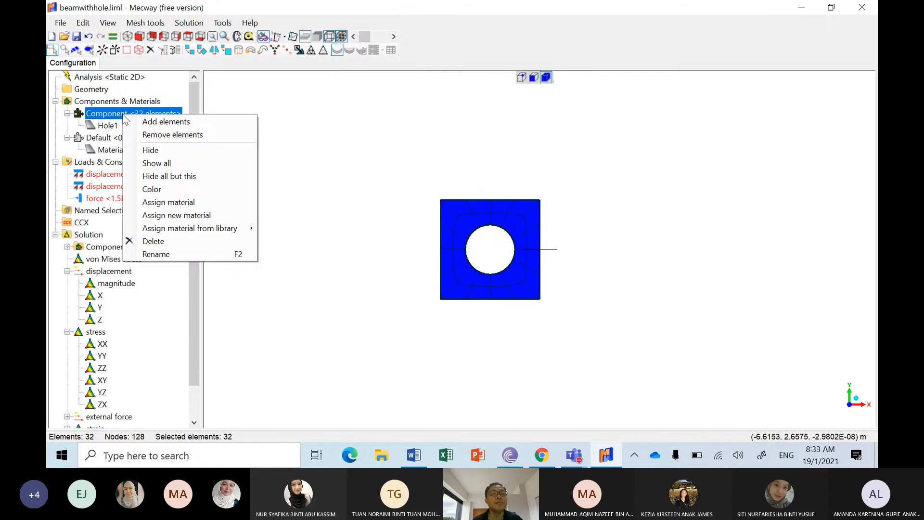
left_click(174, 149)
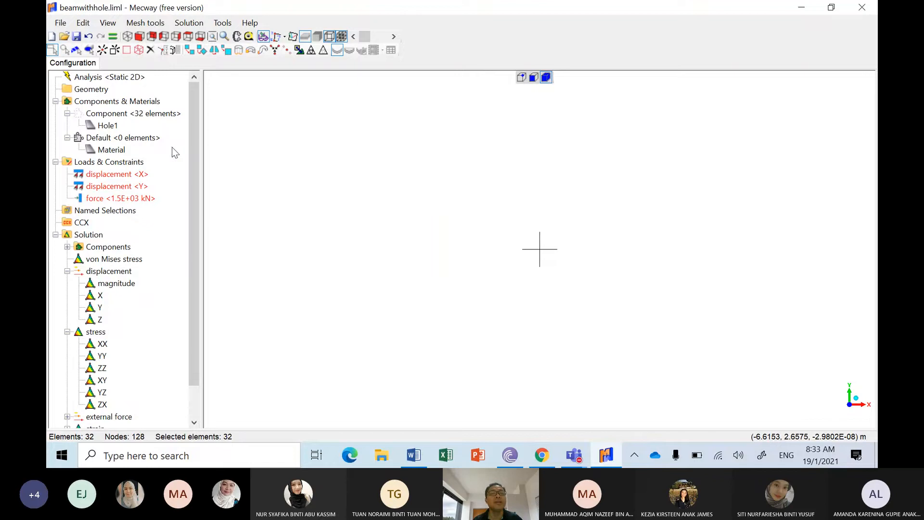
left_click(124, 115)
right_click(125, 115)
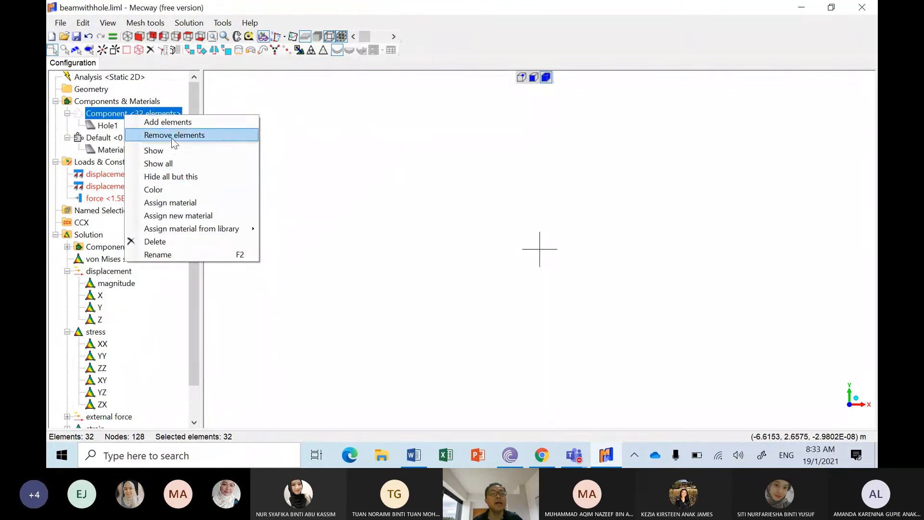
left_click(176, 166)
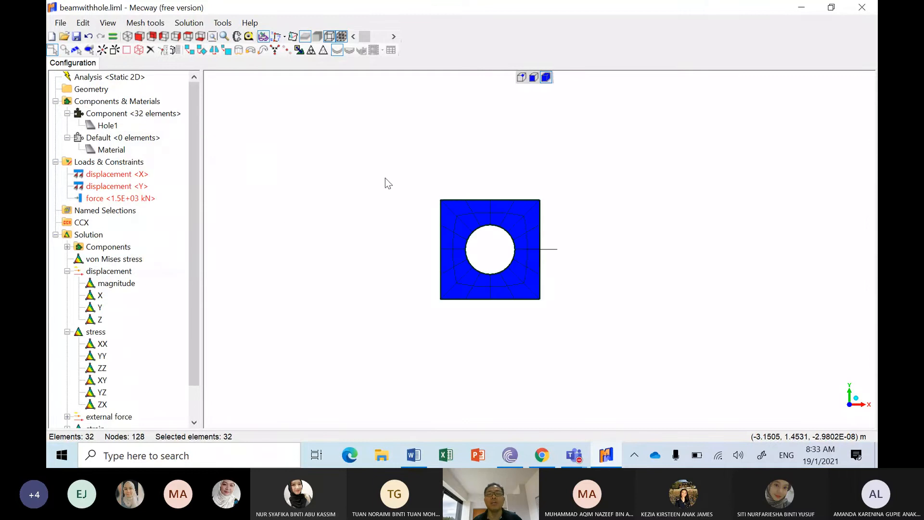
Step: Generate a square mesh with a circular hole, with outer radius 3 m and inner radius 2 m
left_click(386, 178)
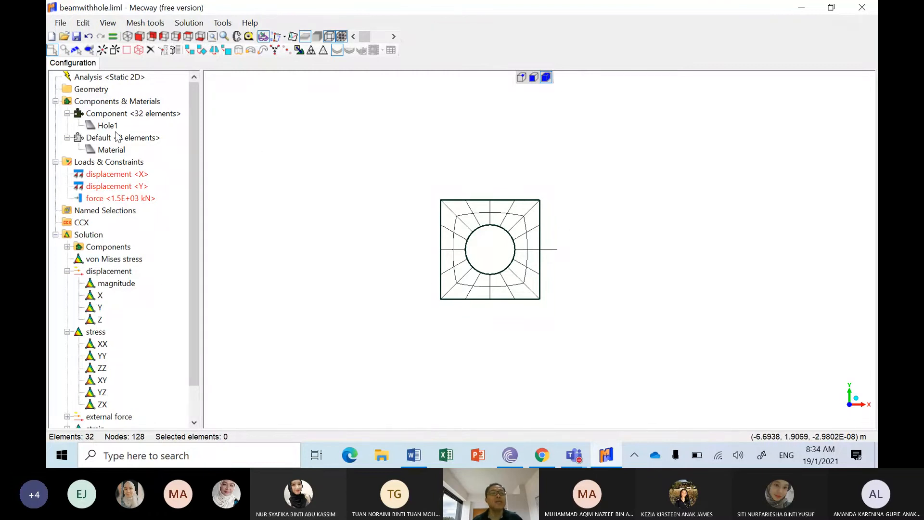
left_click(162, 23)
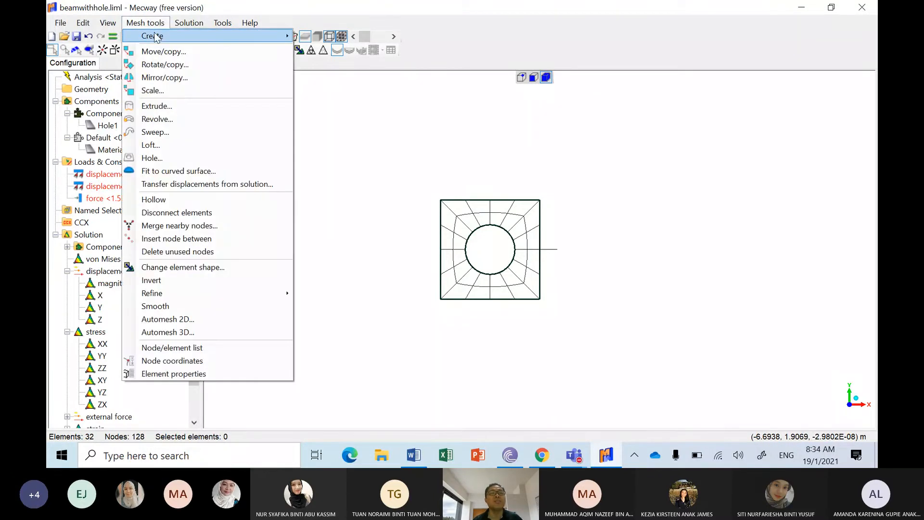
mouse_move(159, 38)
left_click(333, 100)
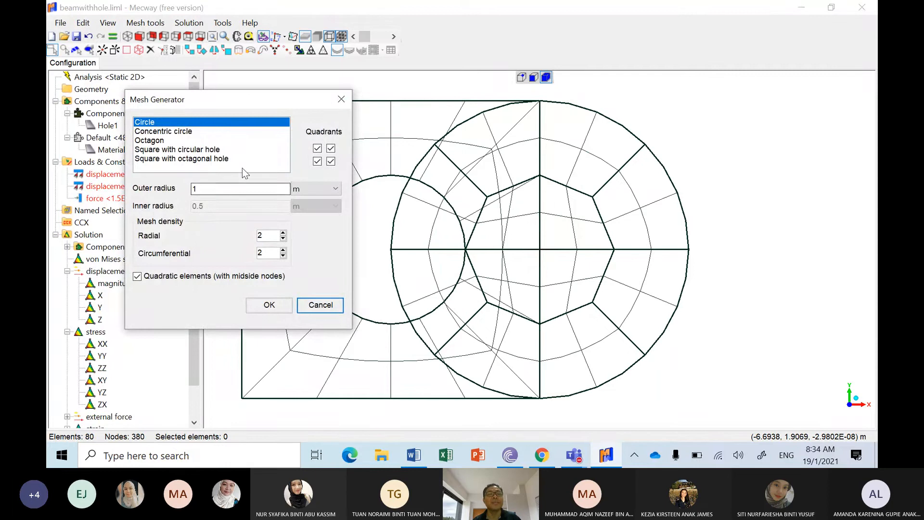
left_click(226, 151)
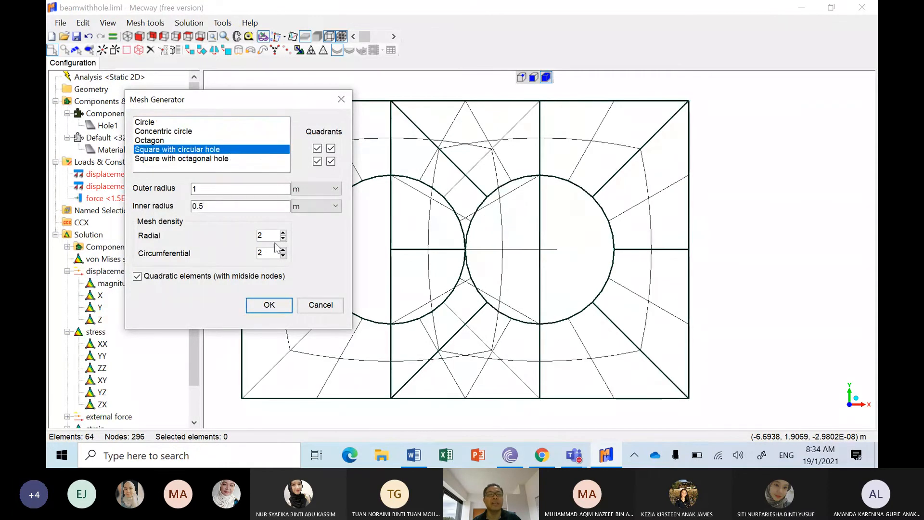
left_click_drag(223, 189, 166, 195)
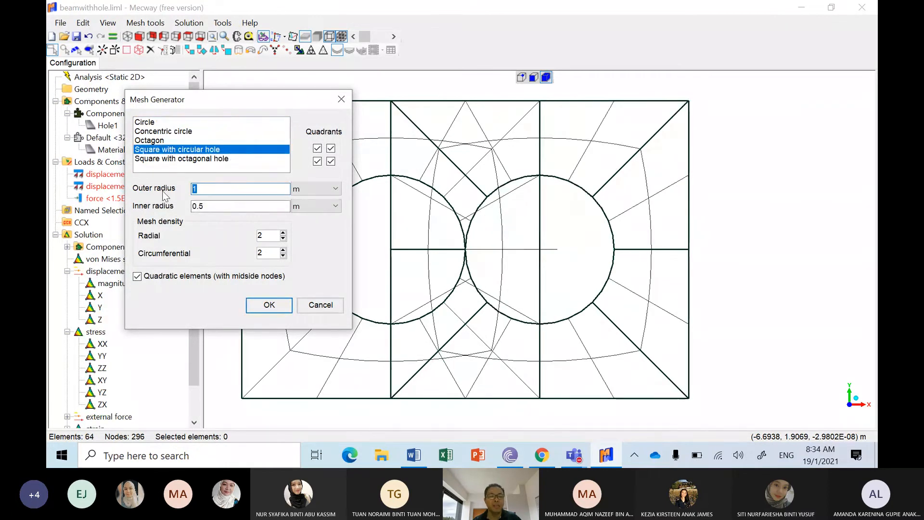
type("3")
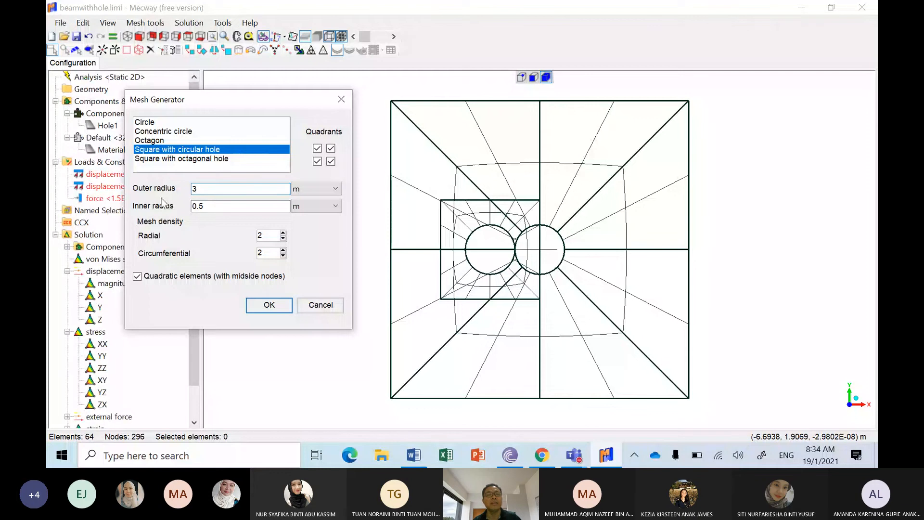
left_click_drag(207, 206, 169, 217)
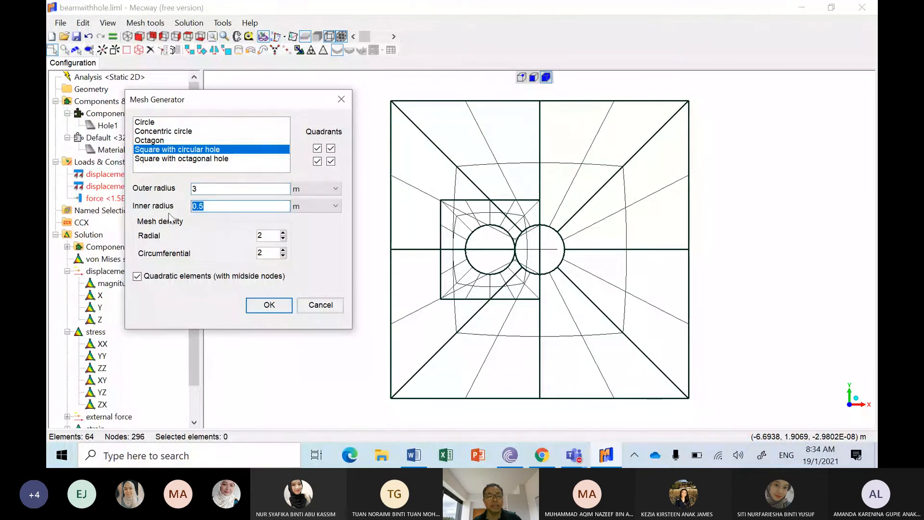
type("2")
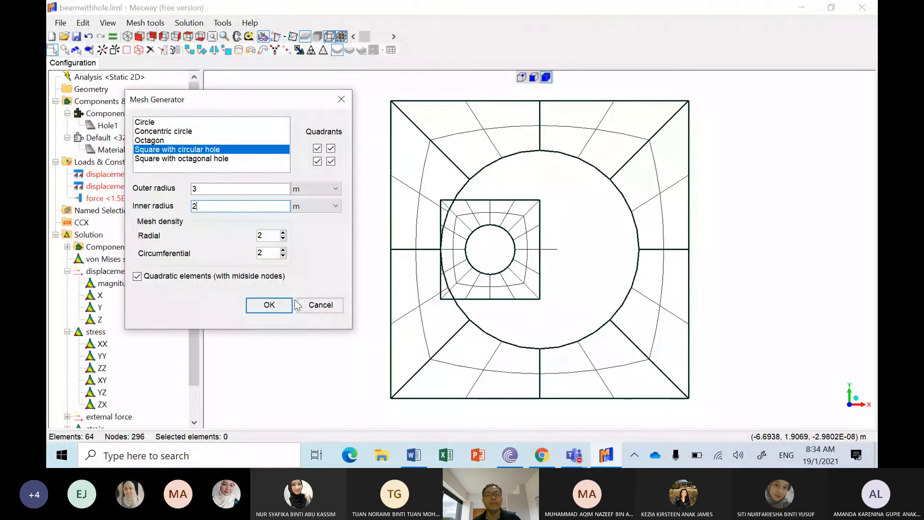
left_click(269, 304)
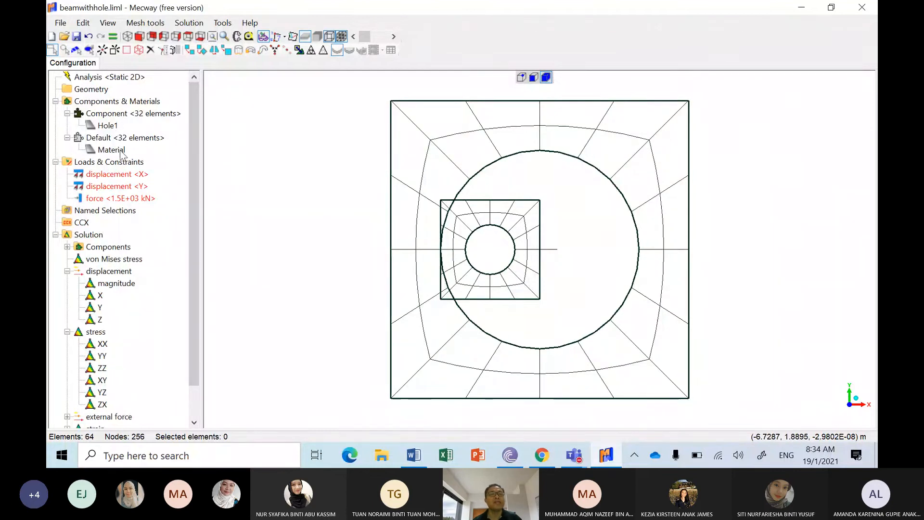
Step: Rename the Default component's material as Hole2
left_click(111, 149)
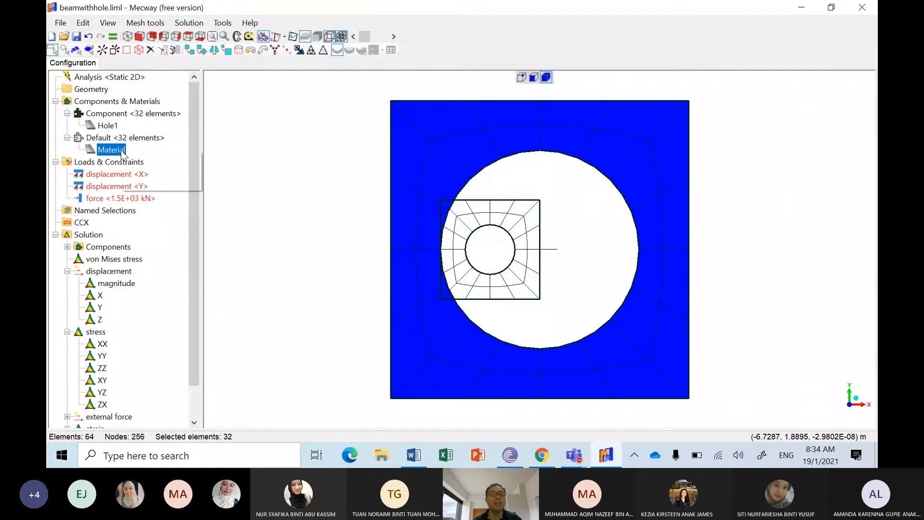
right_click(122, 151)
left_click(154, 183)
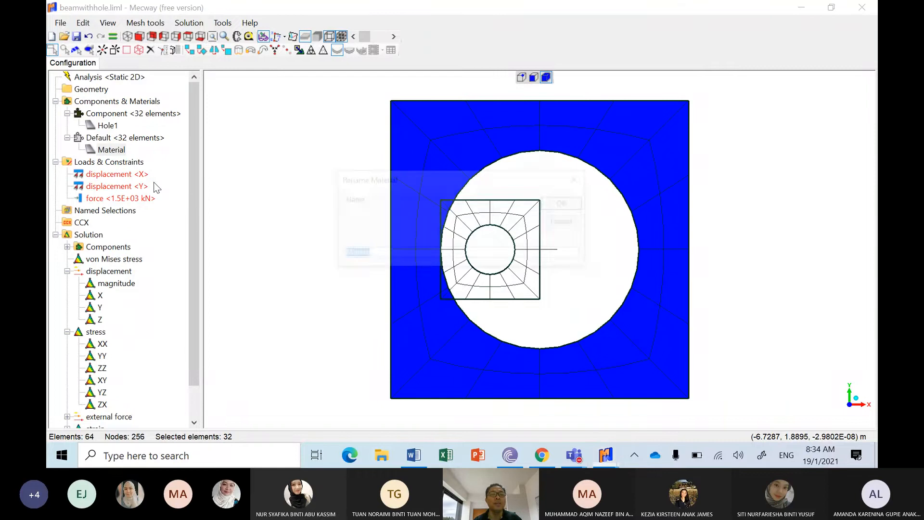
type("Hole2")
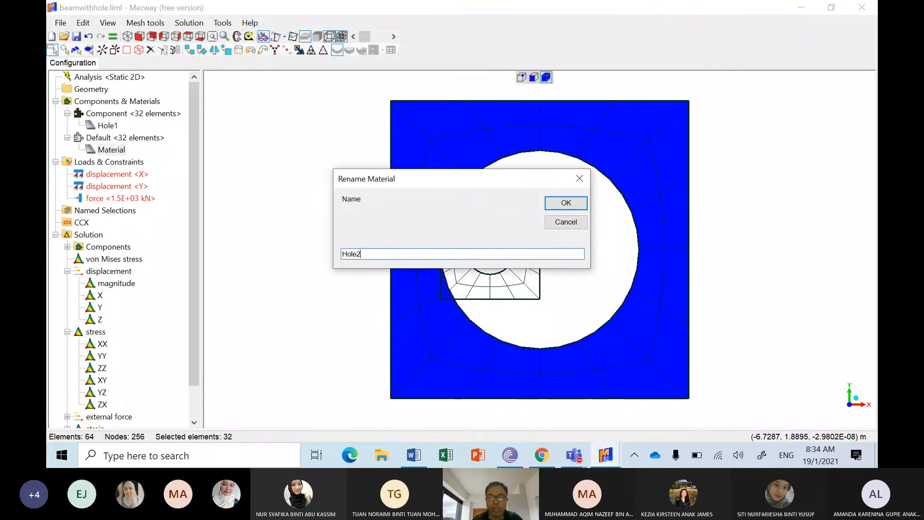
left_click(566, 202)
Step: Hide the component that uses the Hole1 material
left_click(102, 127)
right_click(105, 128)
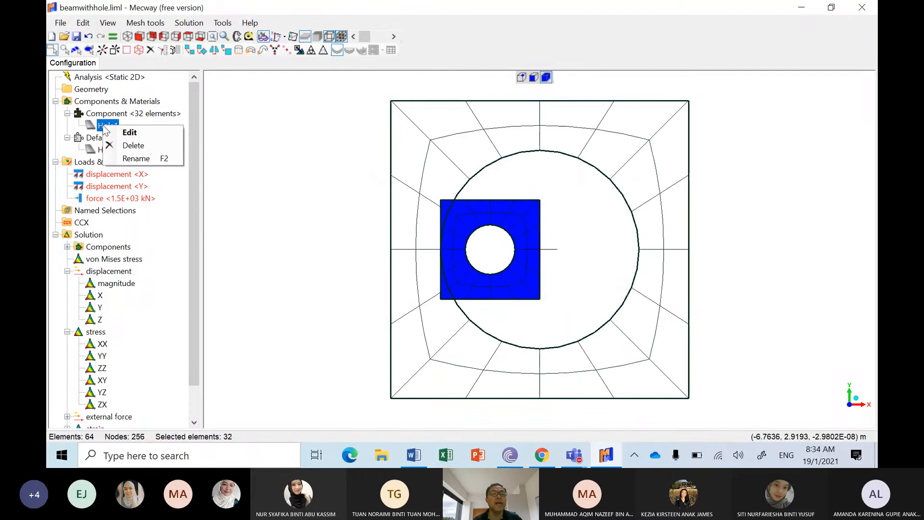
left_click(103, 114)
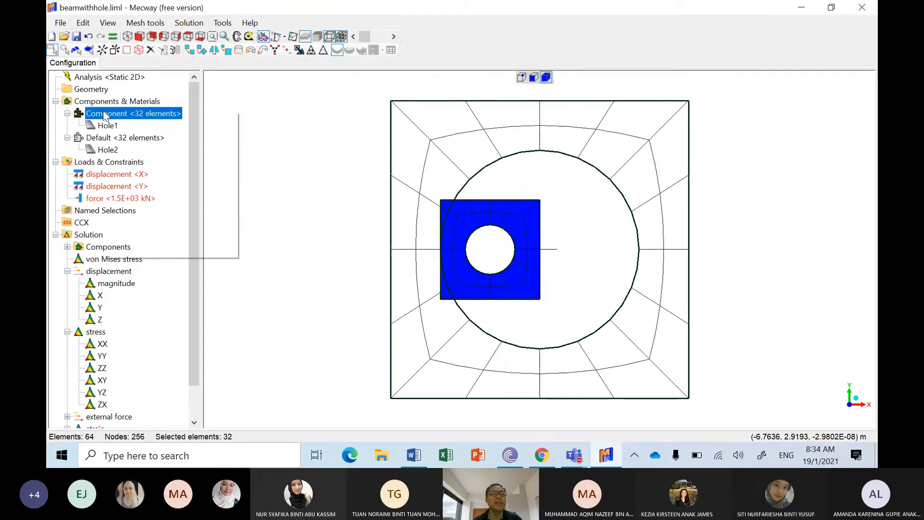
right_click(104, 112)
left_click(127, 145)
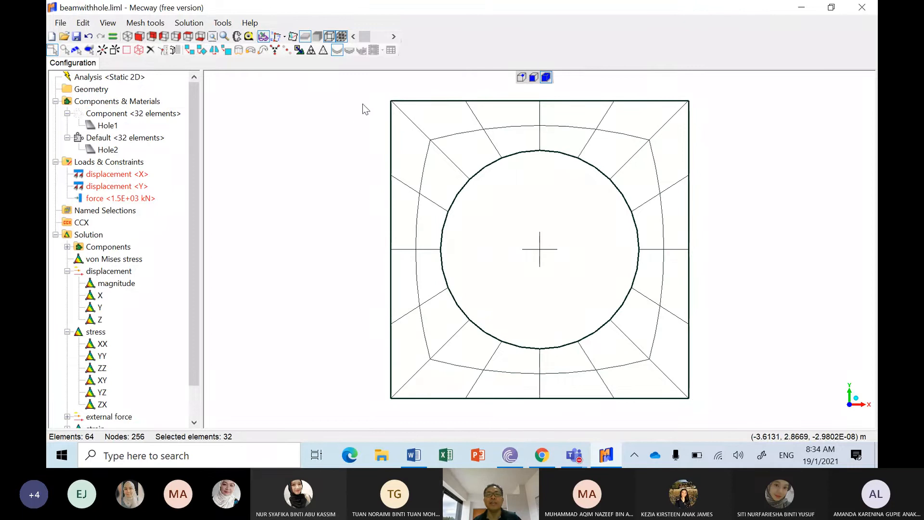
Step: Select the whole large plate mesh and move it 4 m in X
left_click(374, 92)
left_click_drag(374, 93, 727, 416)
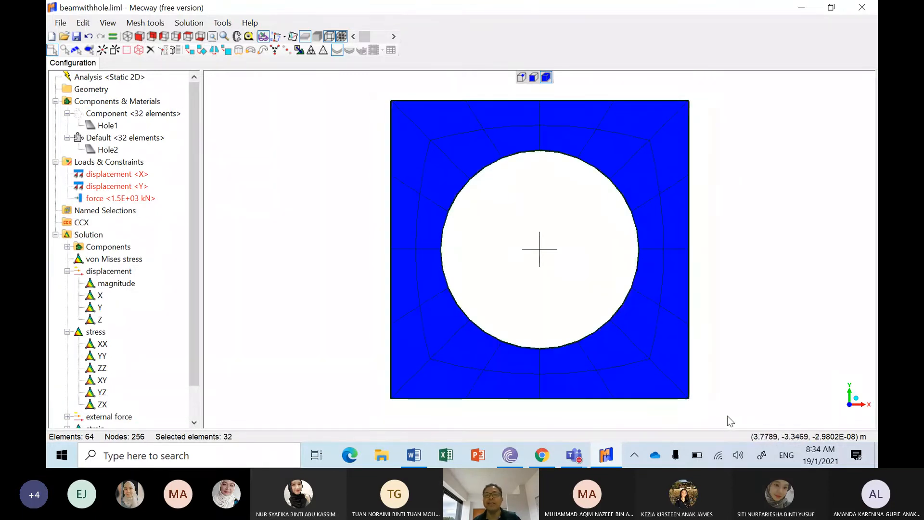
left_click(187, 52)
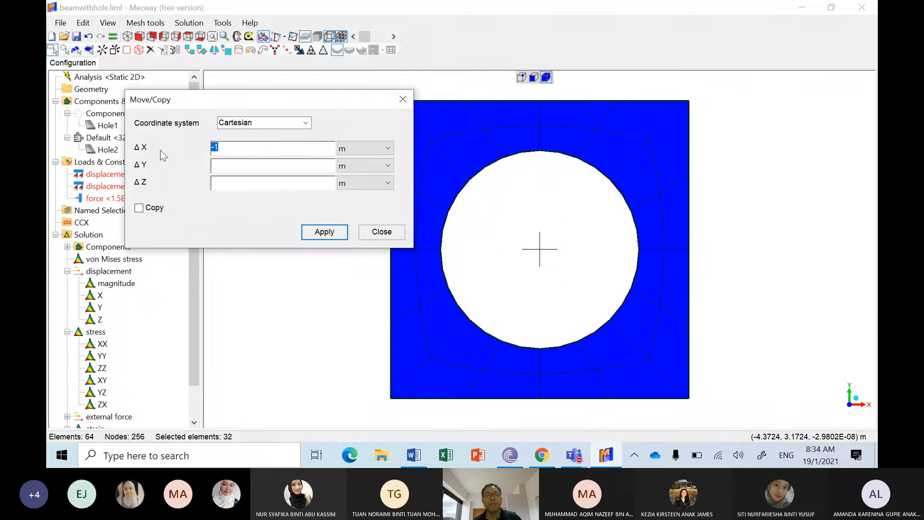
type("4")
left_click(331, 237)
left_click(402, 233)
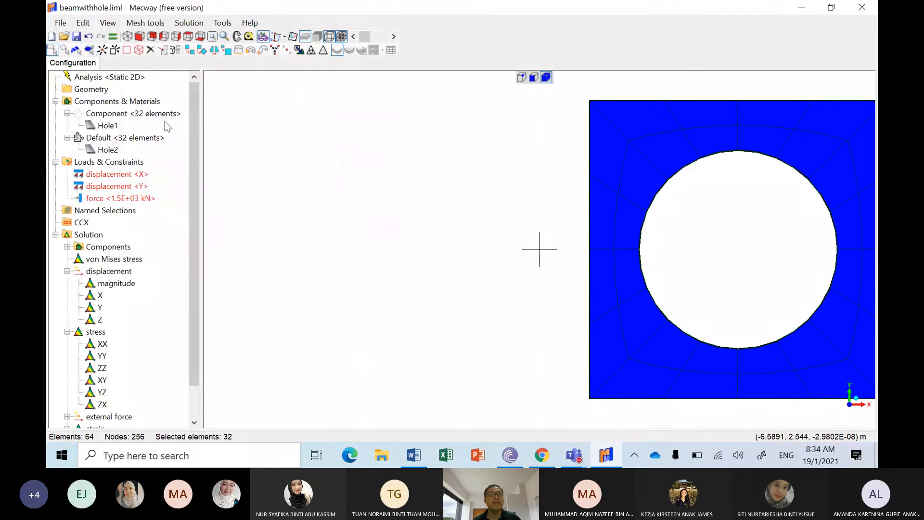
Step: Restore the display of all components and clear the selection
left_click(125, 113)
right_click(125, 112)
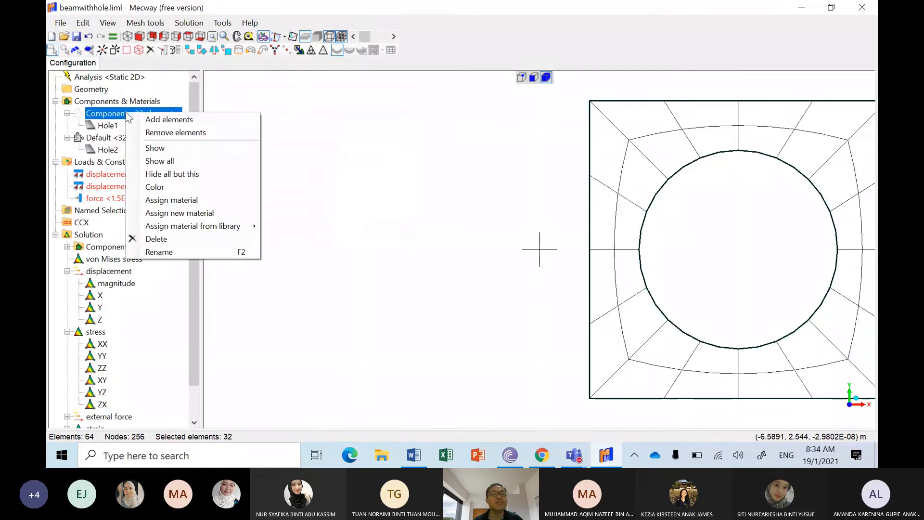
left_click(163, 161)
left_click(403, 200)
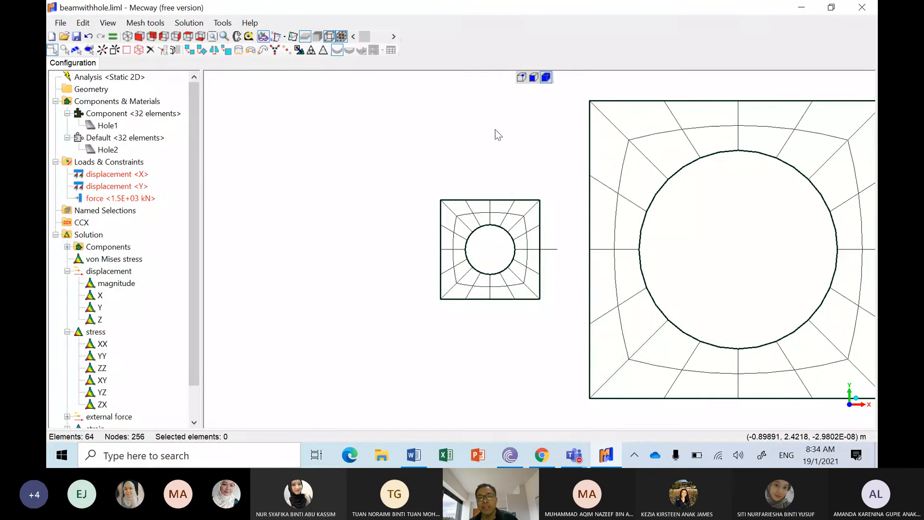
left_click_drag(429, 187, 547, 309)
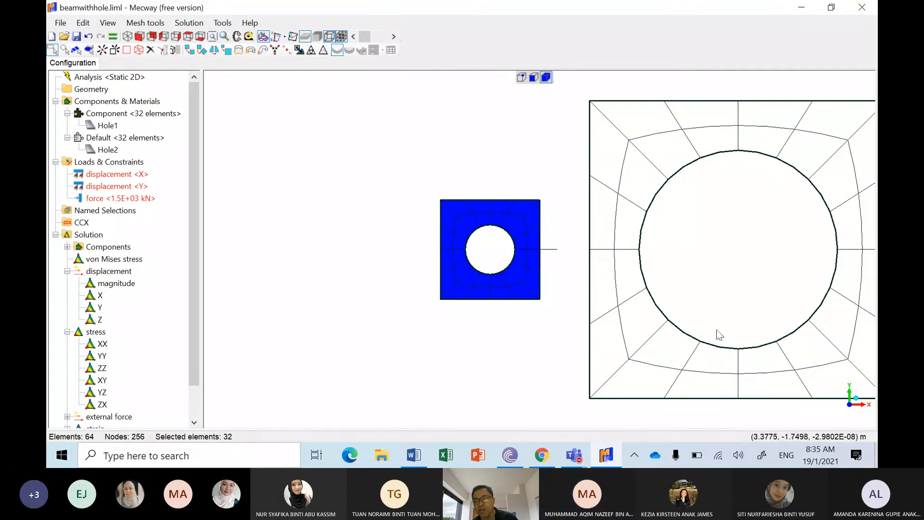
left_click(525, 144)
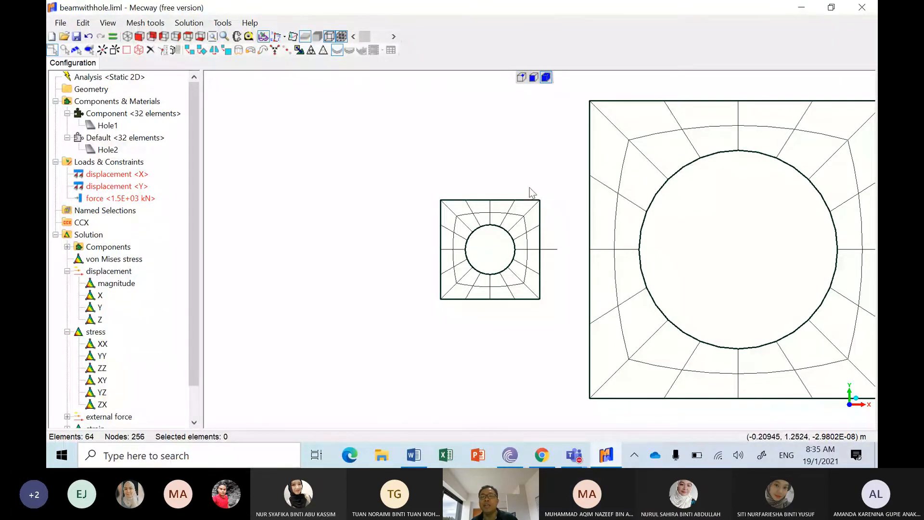
left_click_drag(530, 188, 565, 279)
left_click_drag(567, 318, 563, 315)
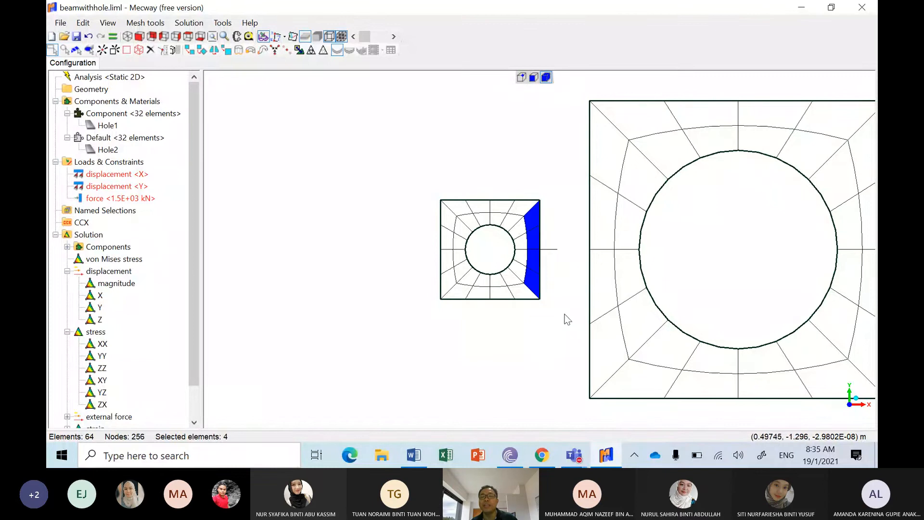
left_click(566, 161)
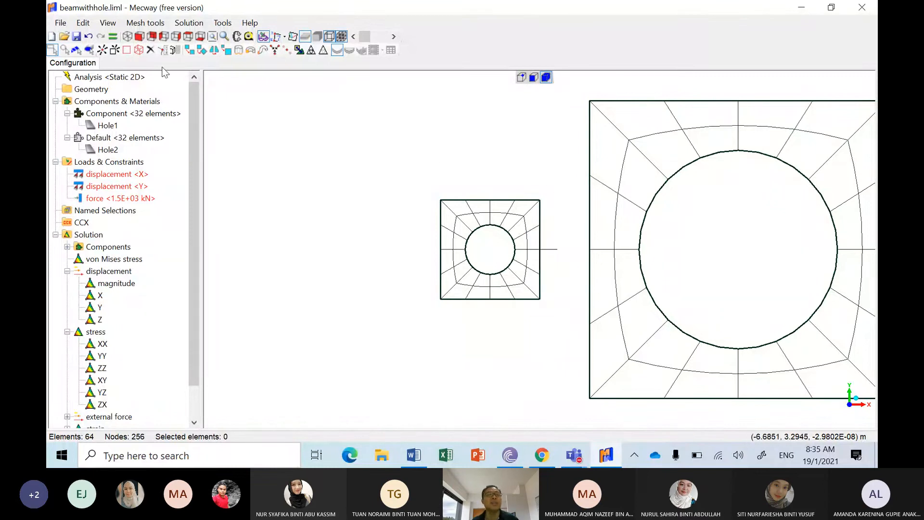
Step: Add three line2 elements joining the upper corners, lower corners and midpoints of the two plates' facing edges
left_click(115, 49)
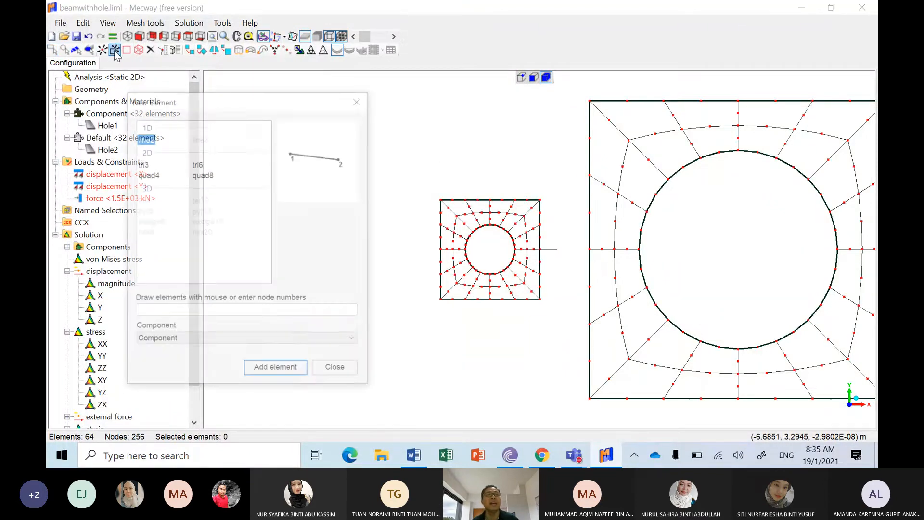
left_click(540, 199)
left_click(589, 101)
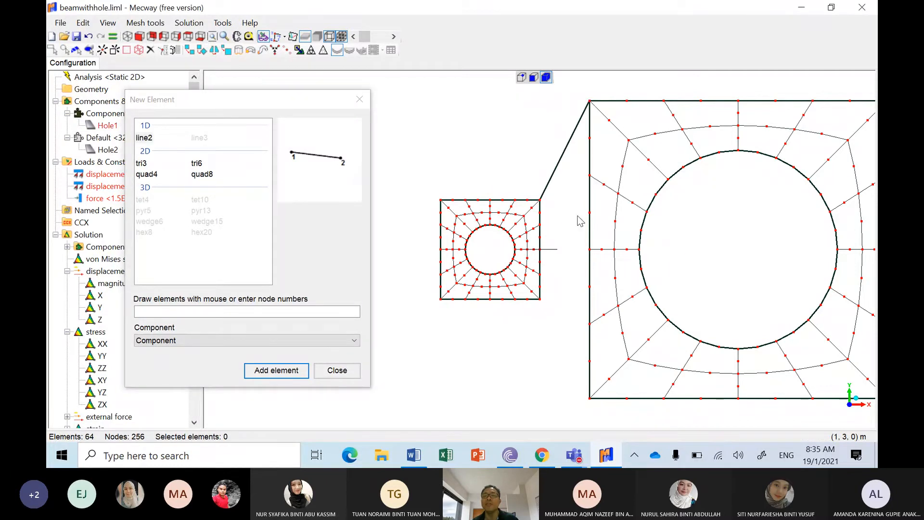
left_click(539, 299)
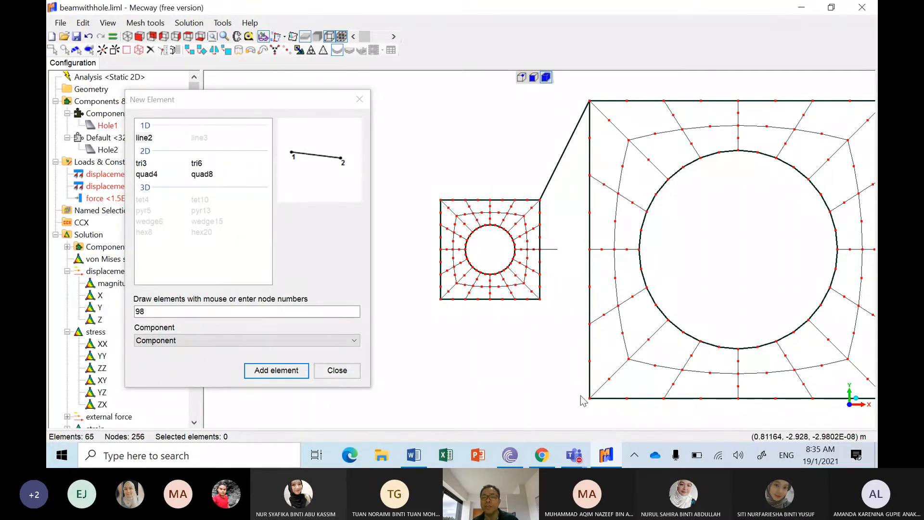
left_click(589, 397)
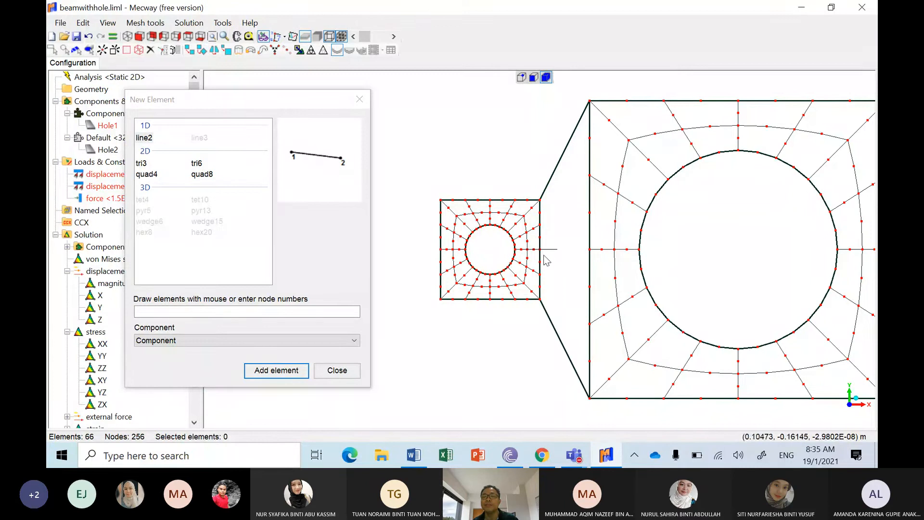
left_click(539, 249)
left_click(589, 249)
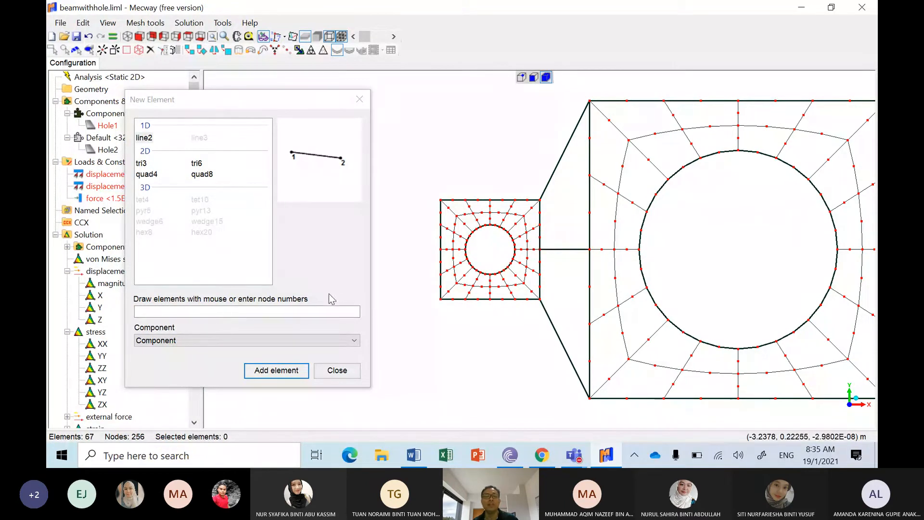
left_click(336, 371)
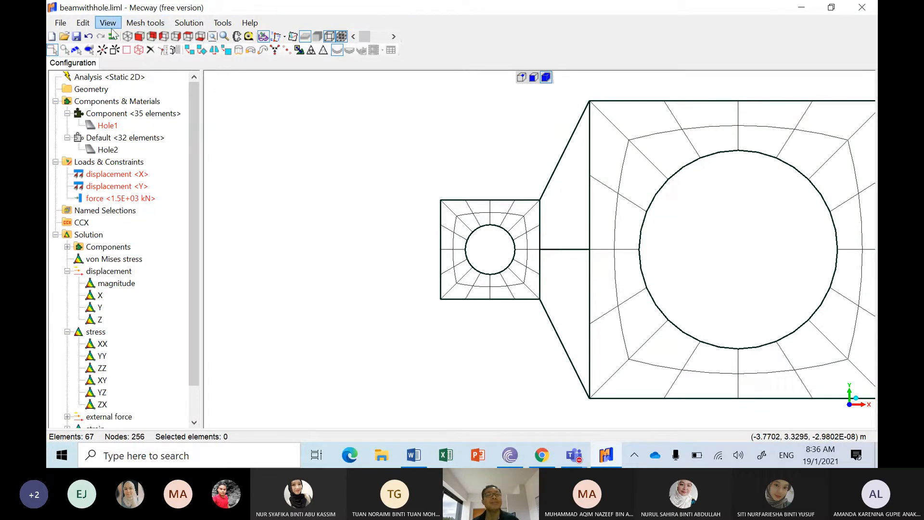
Step: Undo the three line elements drawn between the two plates
left_click(90, 38)
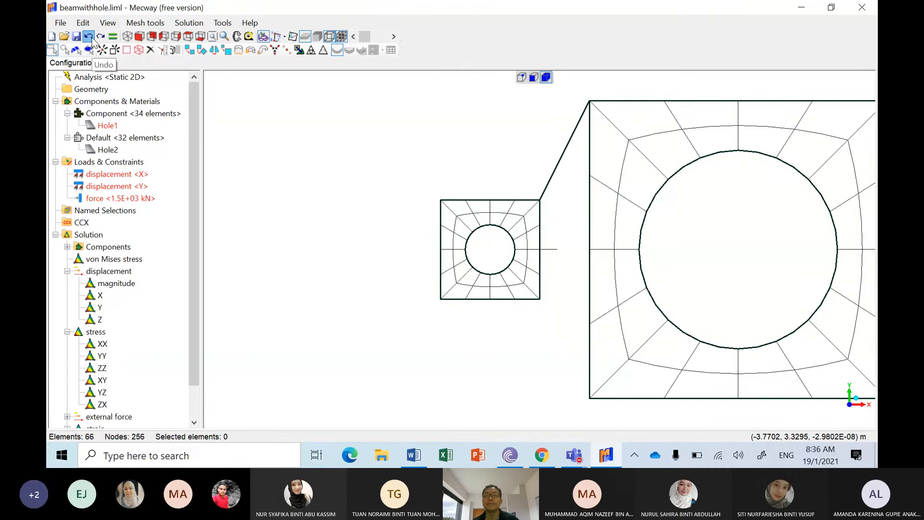
left_click(89, 37)
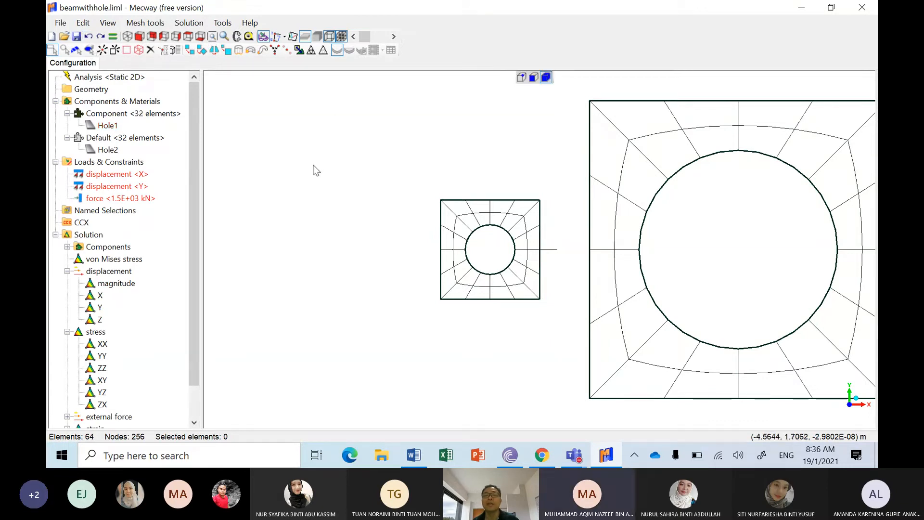
Step: Add a quad4 element in Component joining the upper and lower corners of the two plates' facing edges
left_click(113, 50)
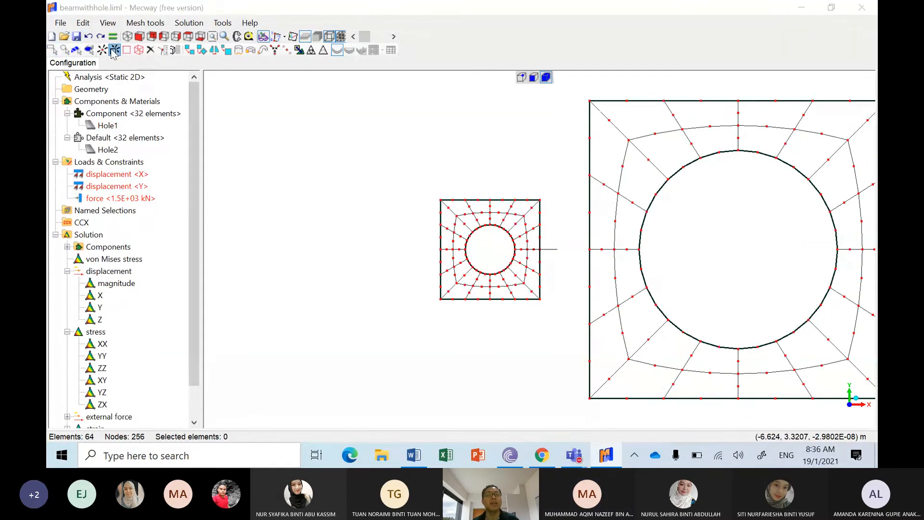
left_click(153, 175)
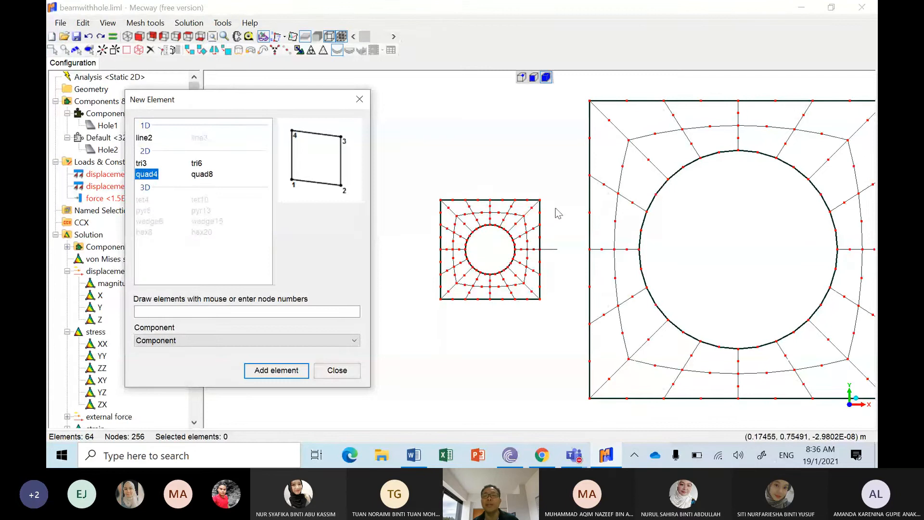
left_click(541, 200)
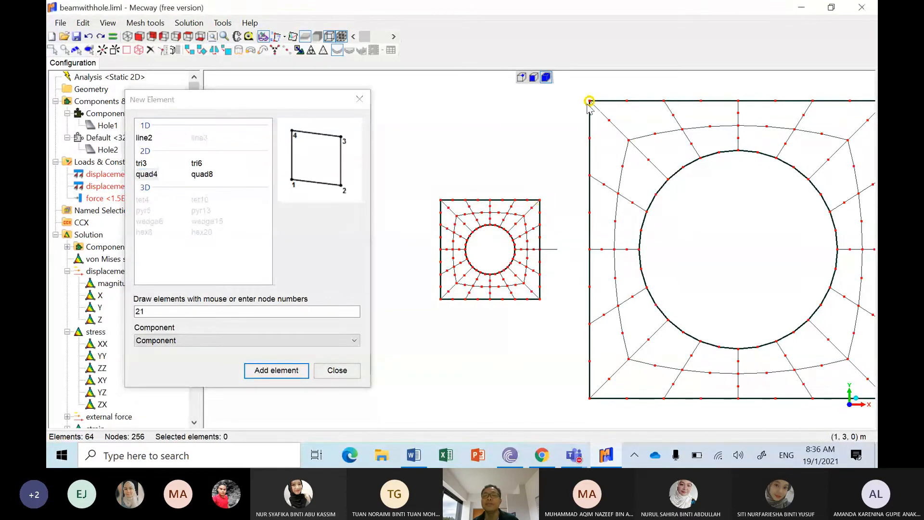
left_click(589, 101)
left_click(589, 398)
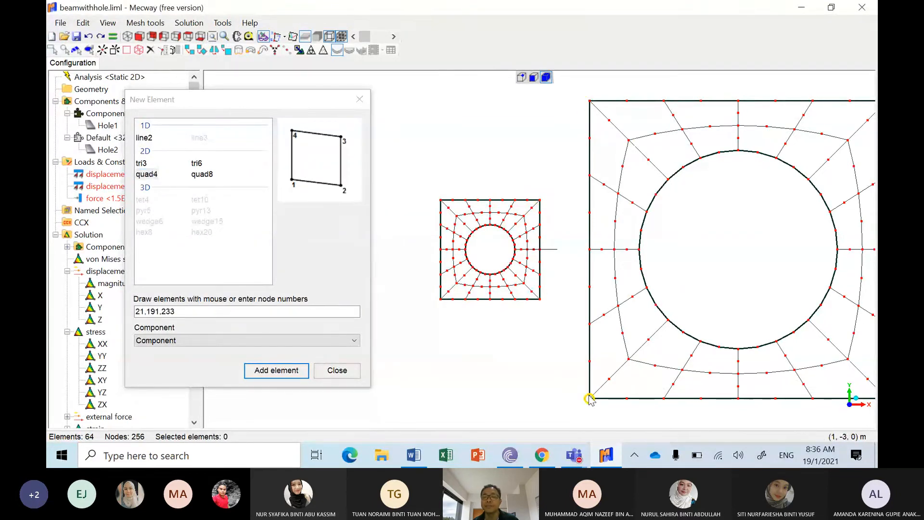
left_click(539, 299)
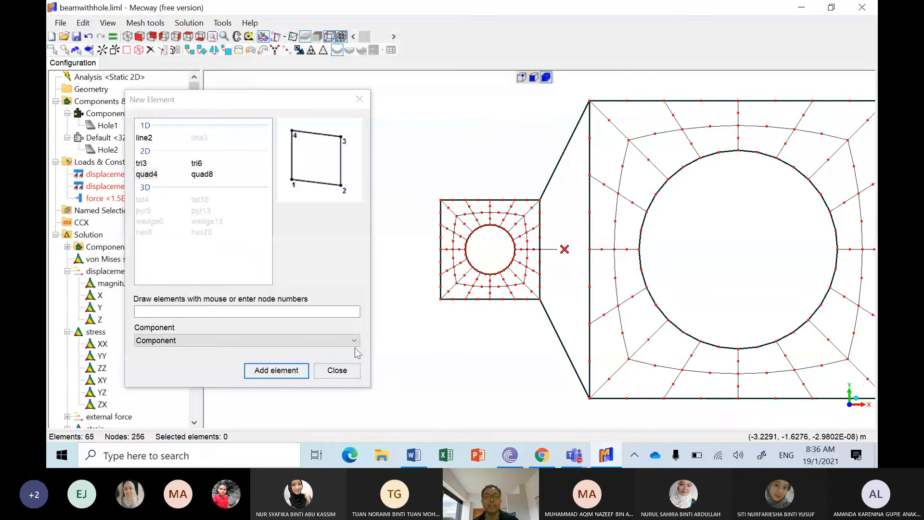
left_click(337, 370)
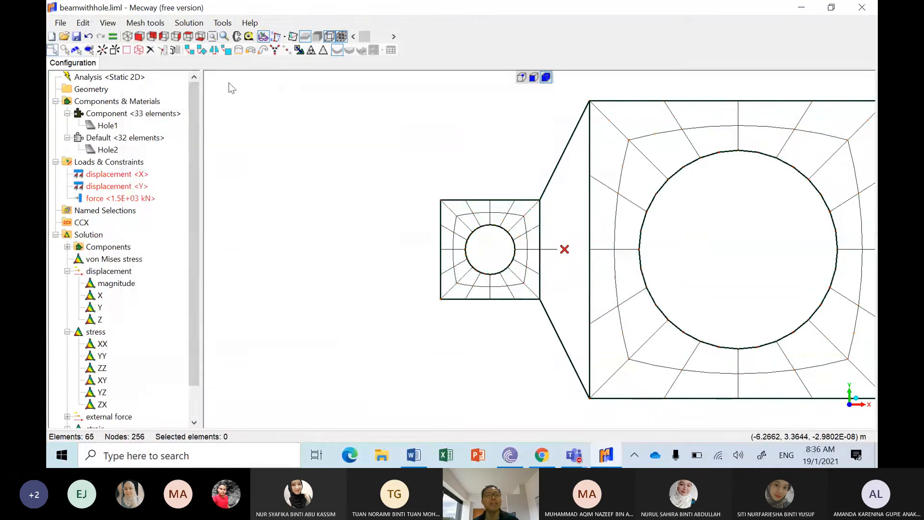
Step: Undo the quad4 element between the two plates and fit both plates in the view
left_click(88, 36)
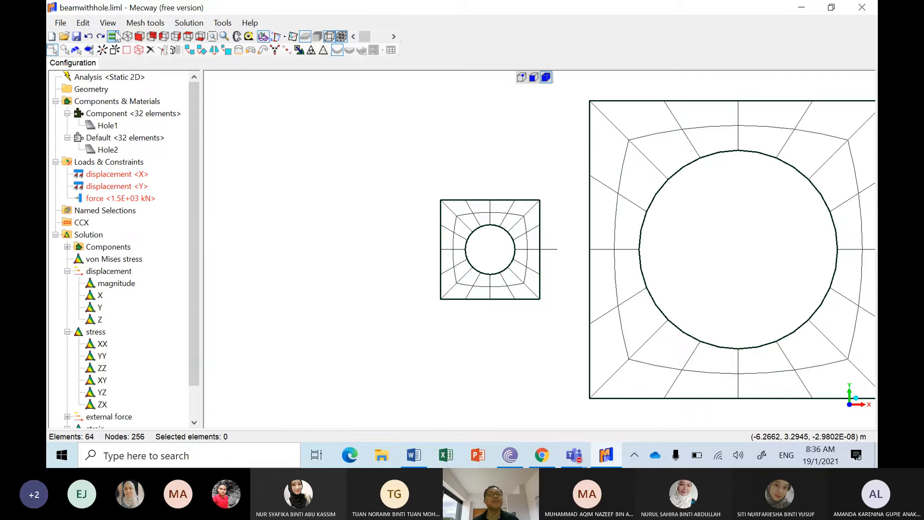
left_click(213, 37)
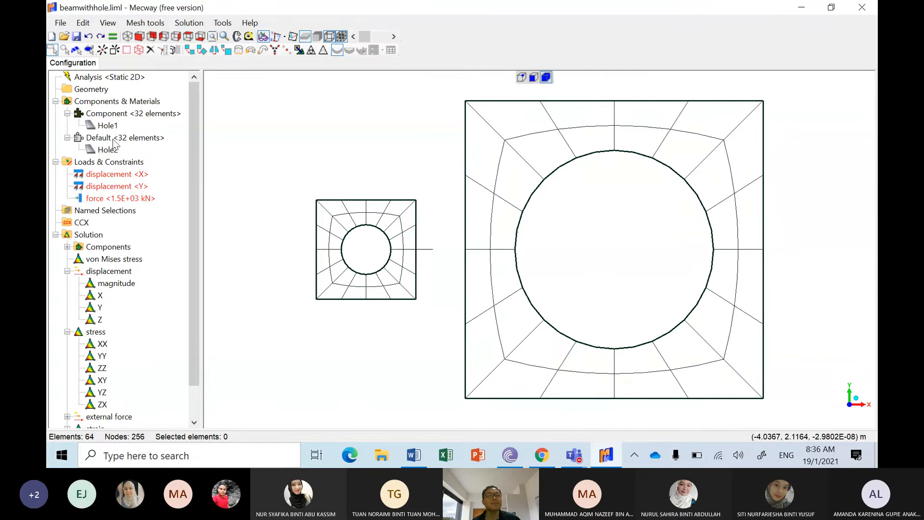
Step: Hide the Default component to check which plate it contains, and show it again
left_click(116, 140)
right_click(114, 139)
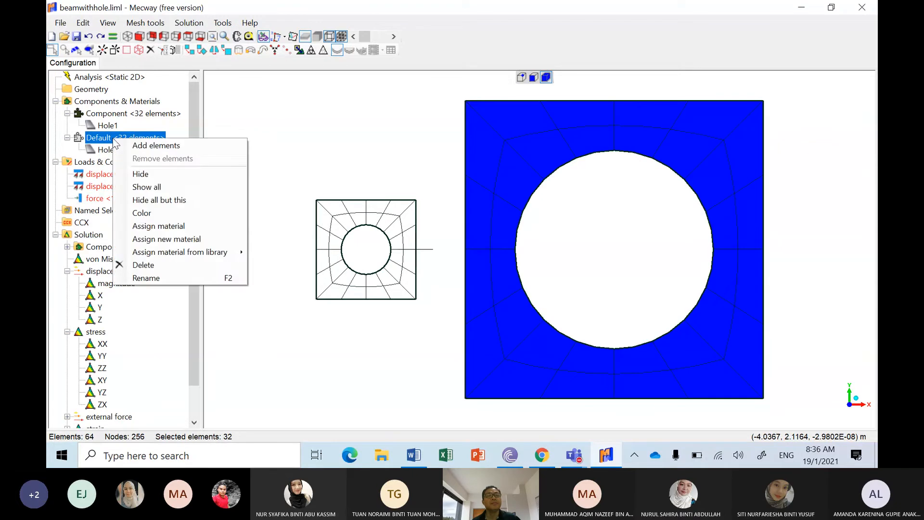
left_click(155, 175)
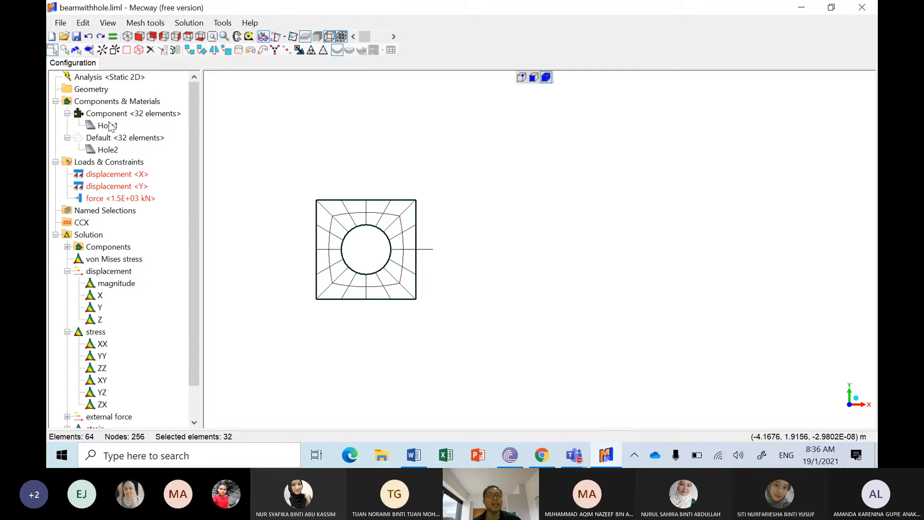
right_click(111, 139)
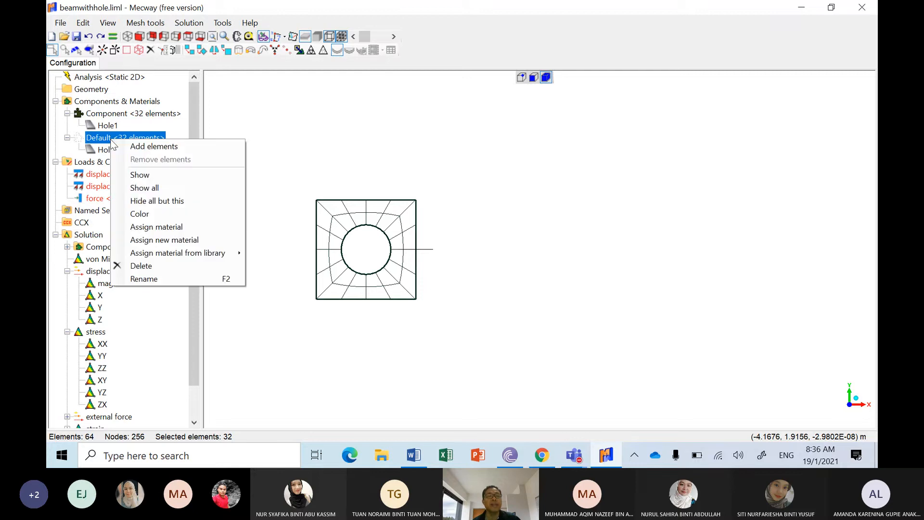
left_click(150, 174)
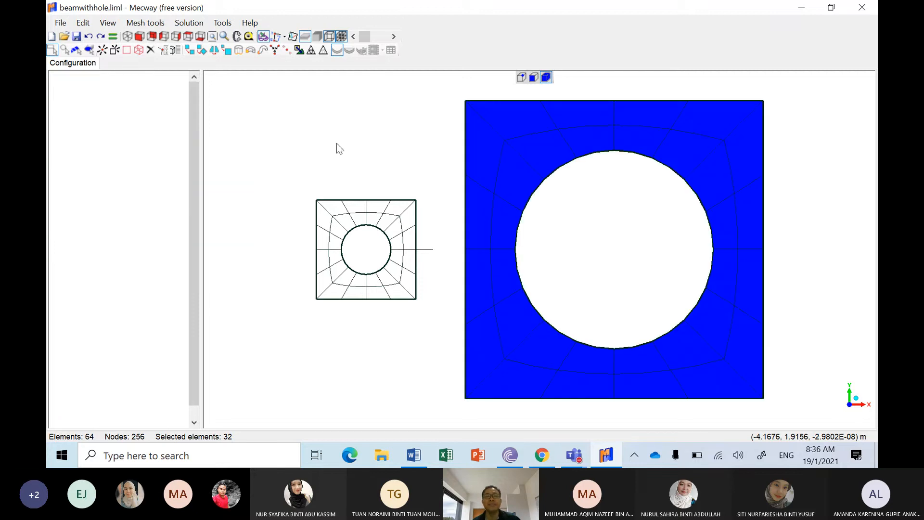
Step: Hide the component holding Hole1 to check which plate it contains, show it again and clear the selection
right_click(120, 115)
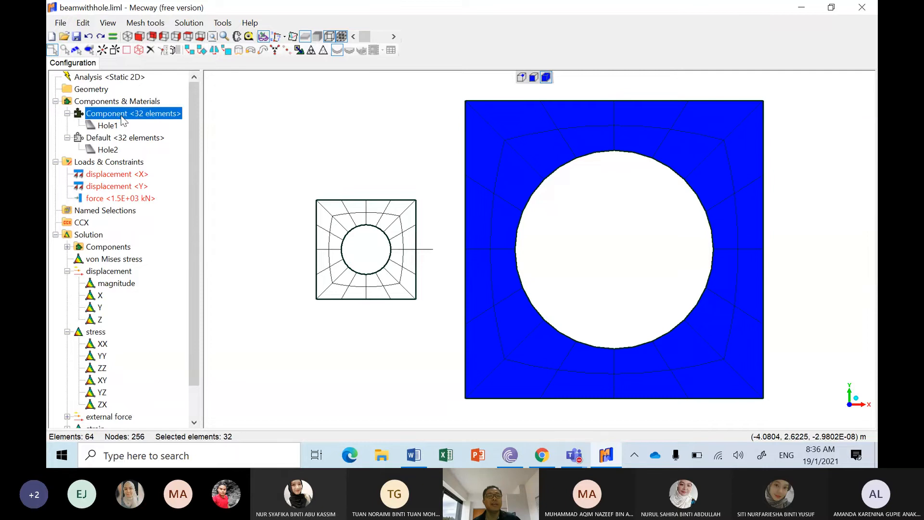
left_click(148, 151)
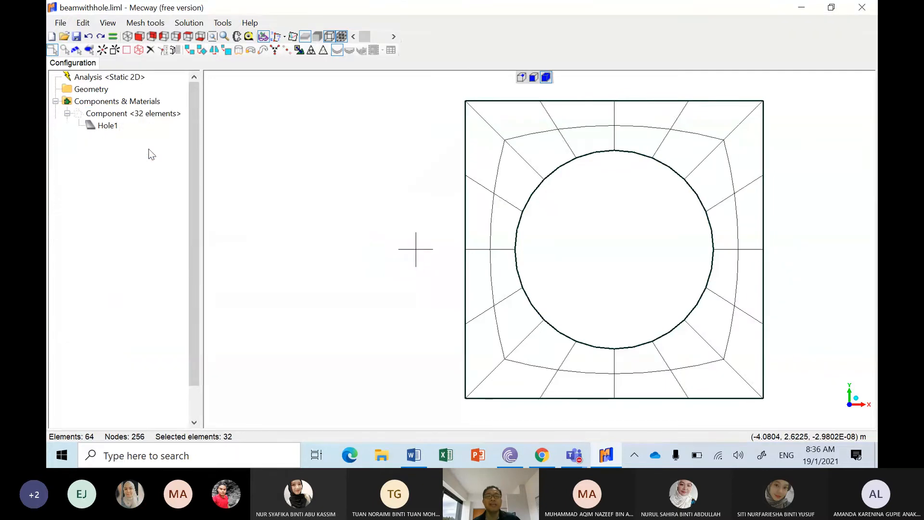
right_click(112, 115)
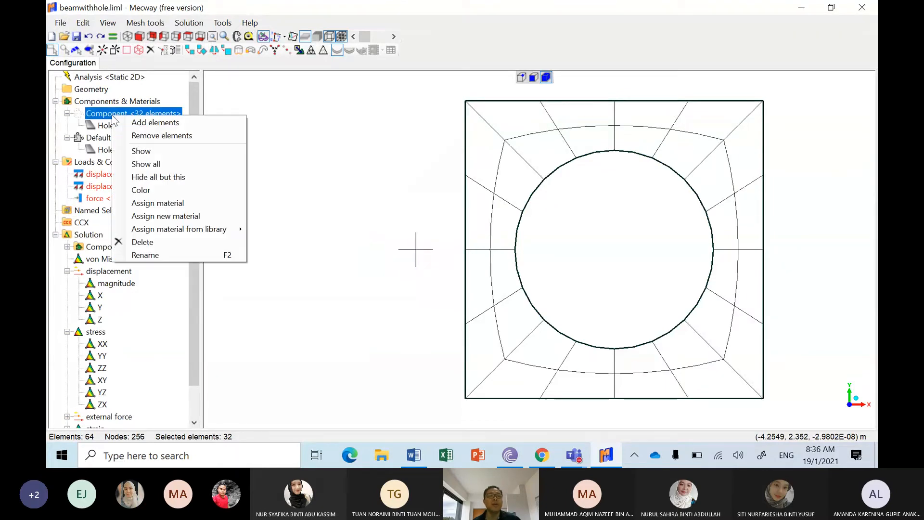
left_click(141, 151)
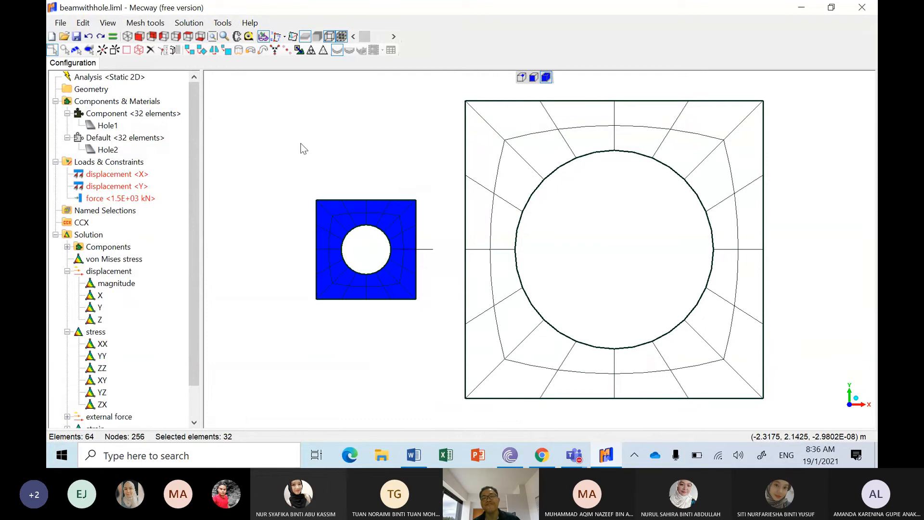
left_click(304, 149)
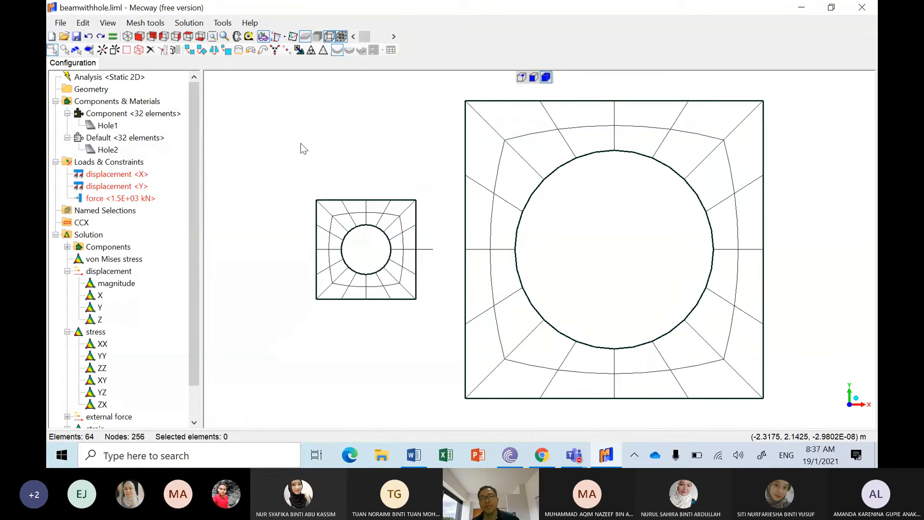
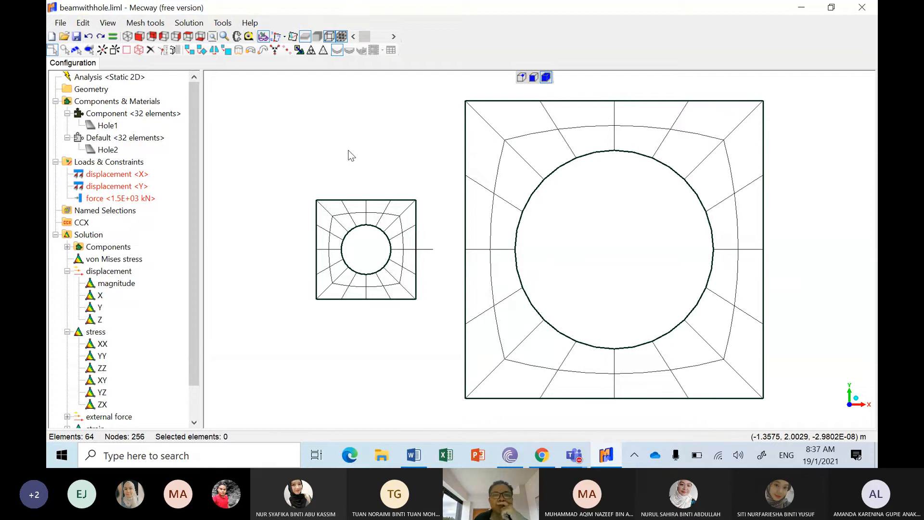
Step: Check which file types can be imported and leave without importing anything
left_click(61, 24)
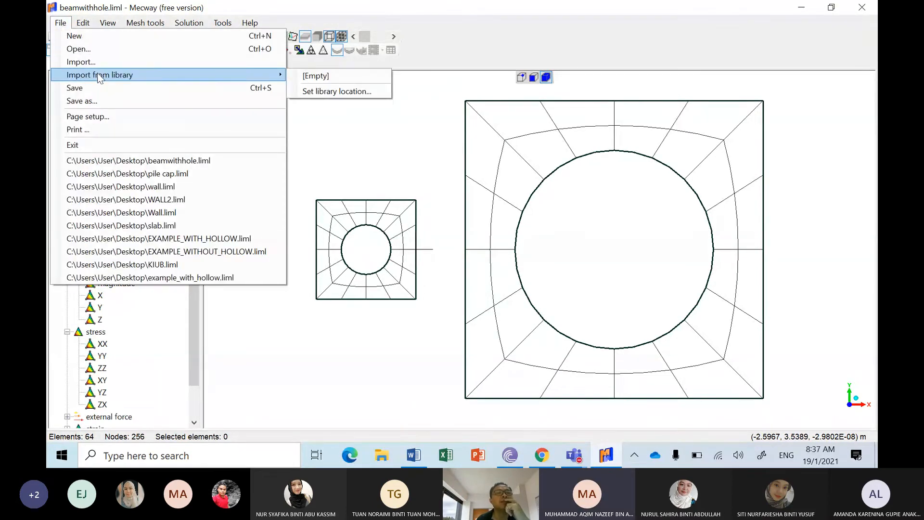
left_click(81, 62)
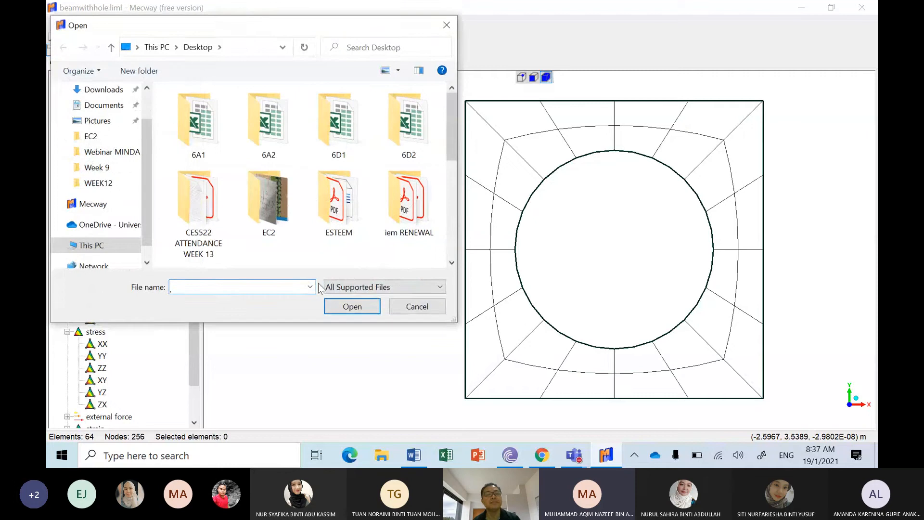
left_click(351, 288)
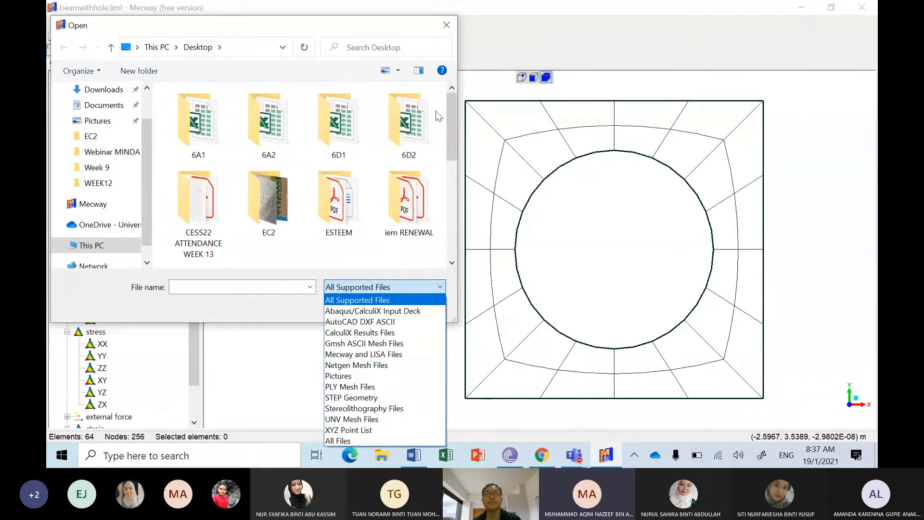
left_click(445, 29)
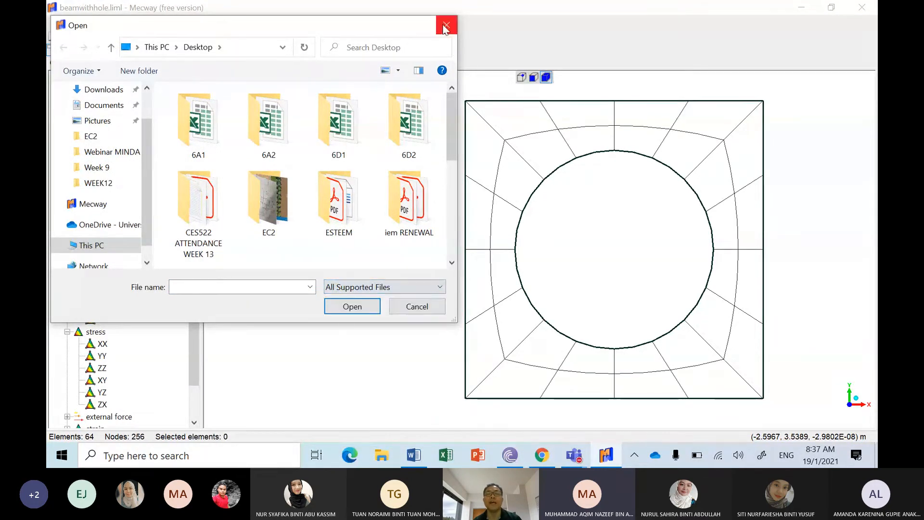
left_click(415, 306)
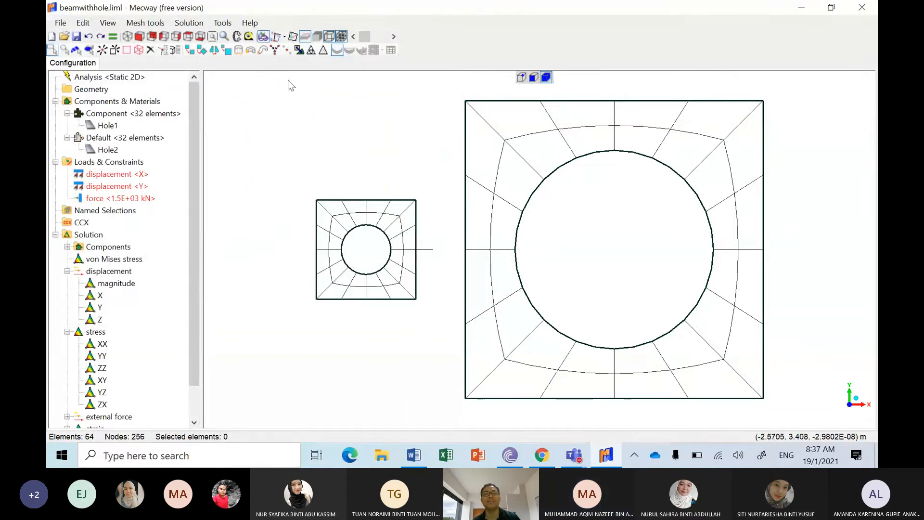
Step: Delete the meshes of both square plates with circular holes
left_click_drag(288, 78, 799, 421)
key("Delete")
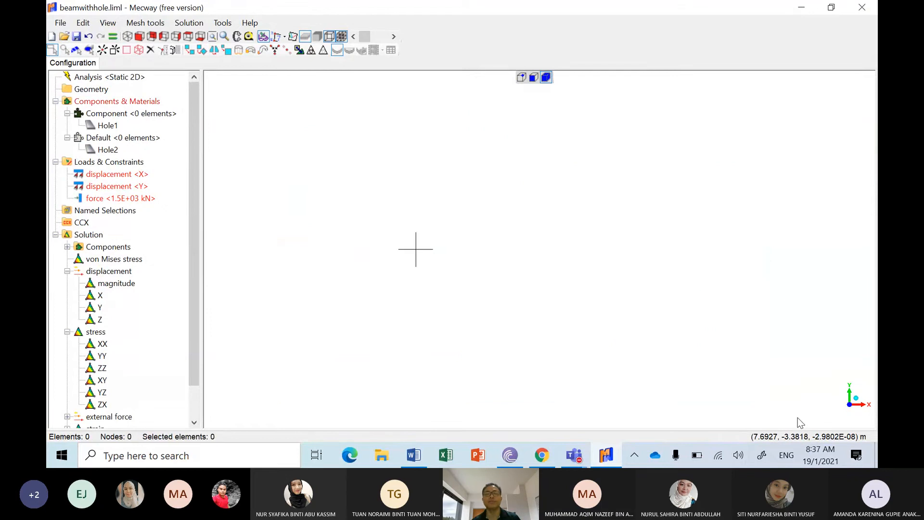
left_click(145, 23)
mouse_move(163, 38)
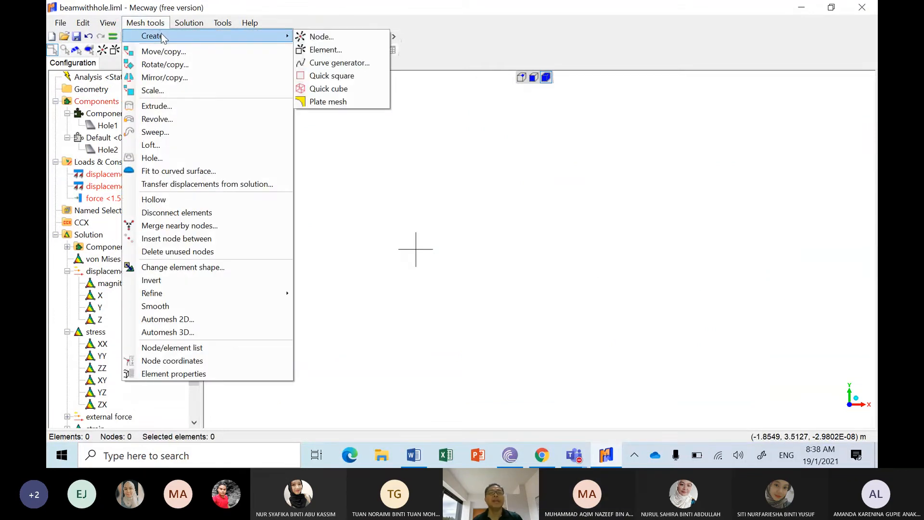
left_click(330, 102)
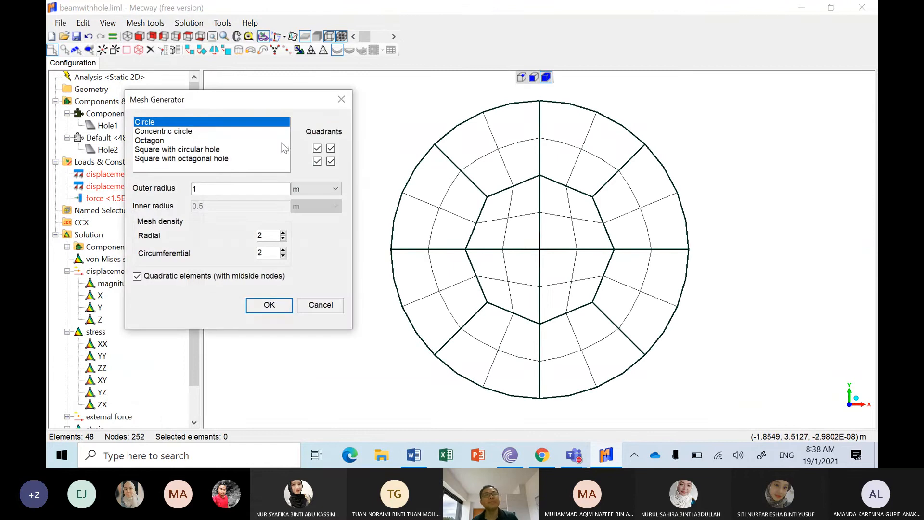
left_click(224, 150)
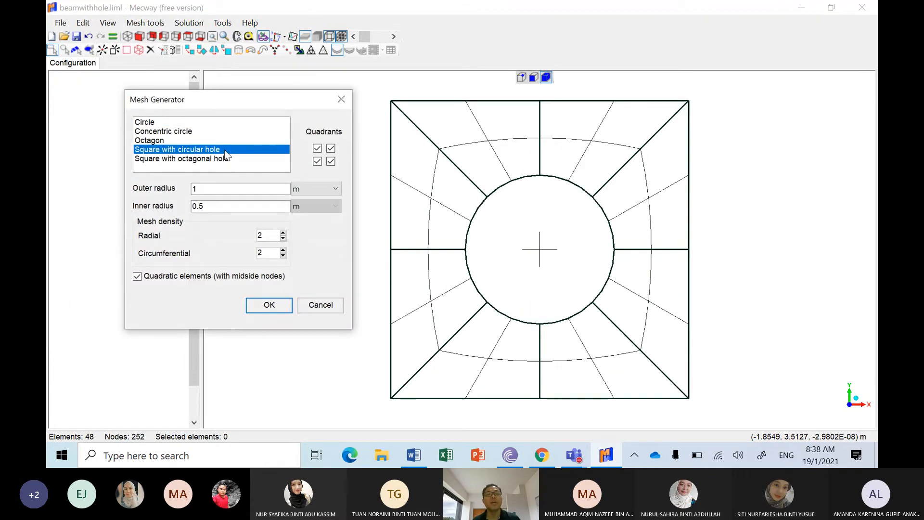
double_click(264, 190)
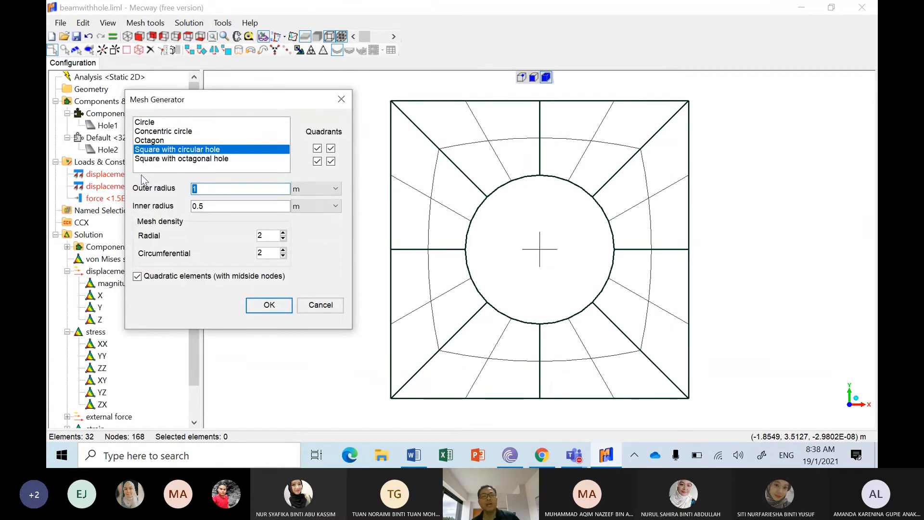
double_click(228, 206)
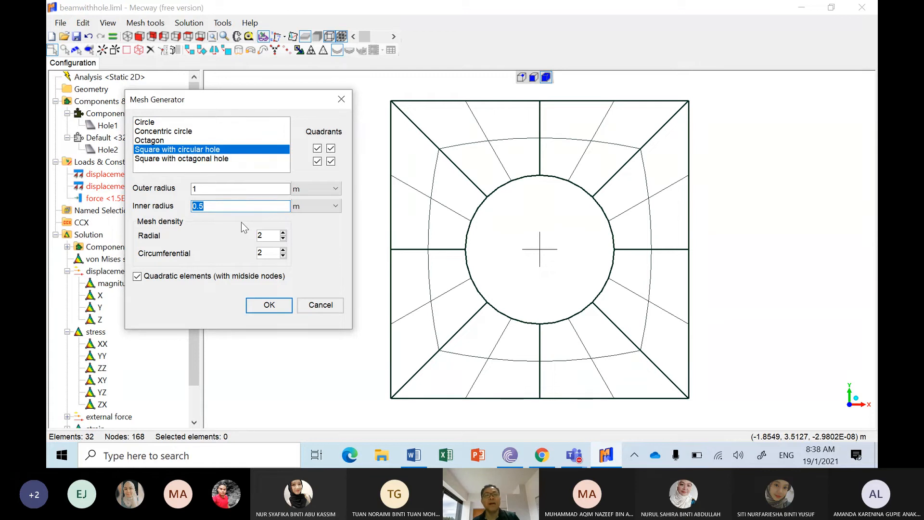
type("4")
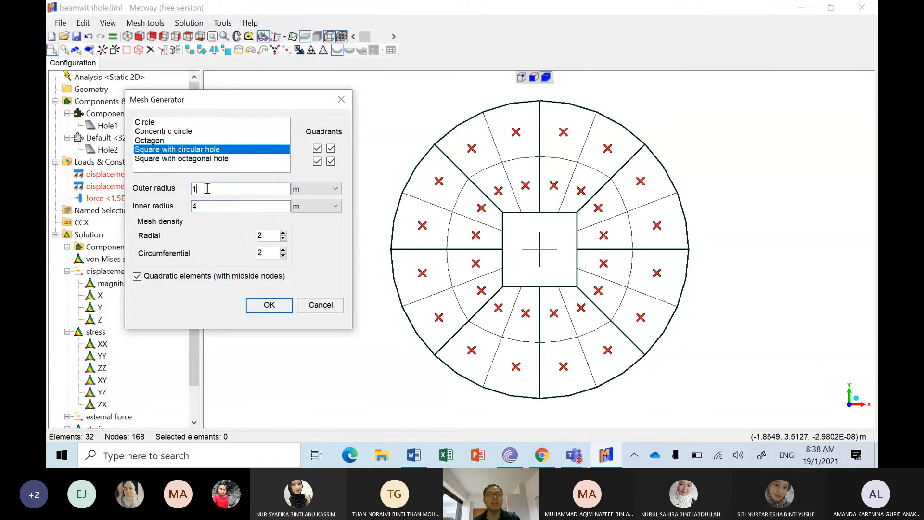
left_click(247, 191)
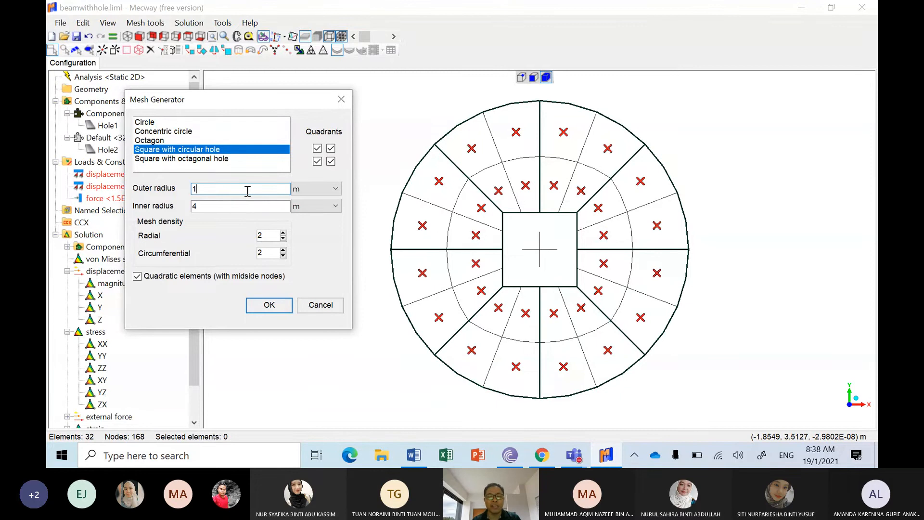
key("BackSpace")
type("8")
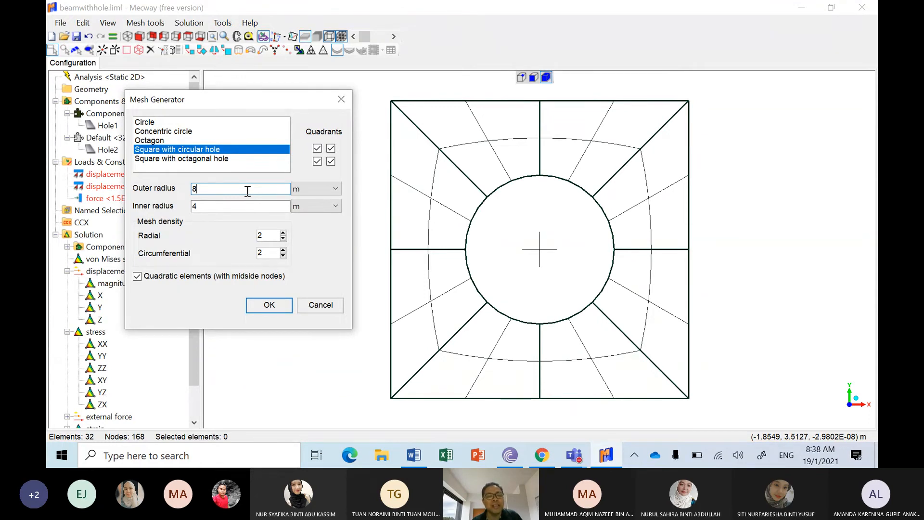
key("BackSpace")
type("1")
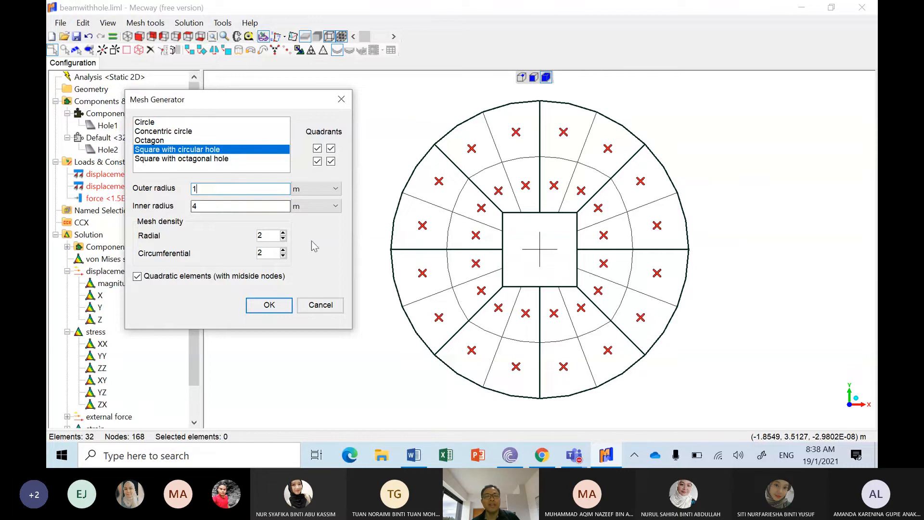
left_click(319, 306)
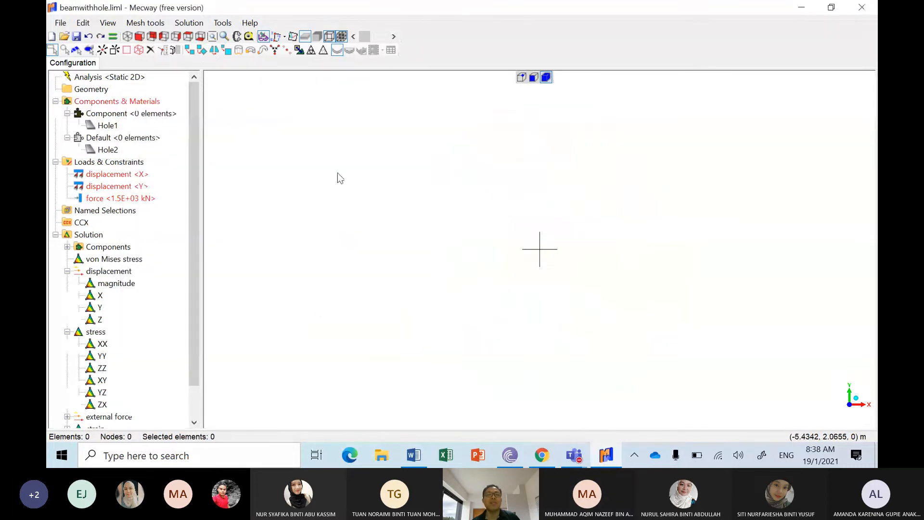
Step: Add nodes at the origin and at X 1 m, Y 0, Z 0
left_click(145, 23)
mouse_move(166, 41)
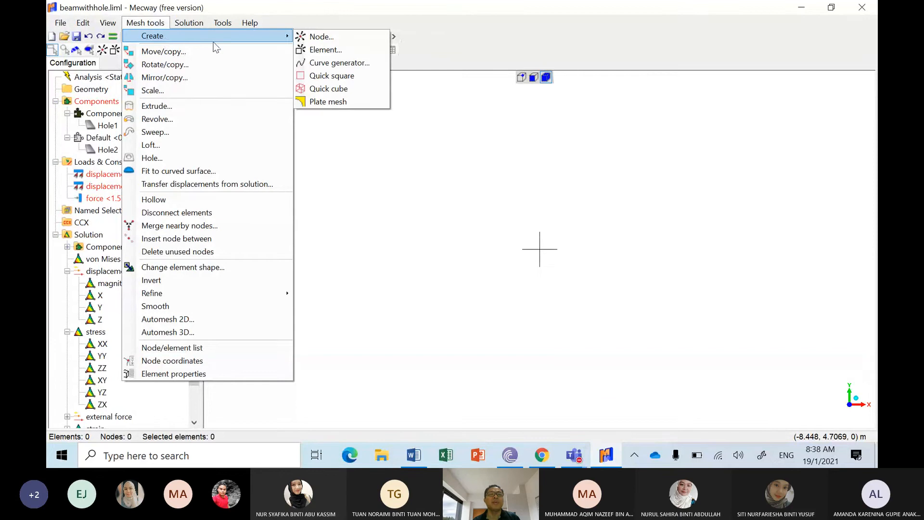
left_click(102, 50)
left_click(102, 49)
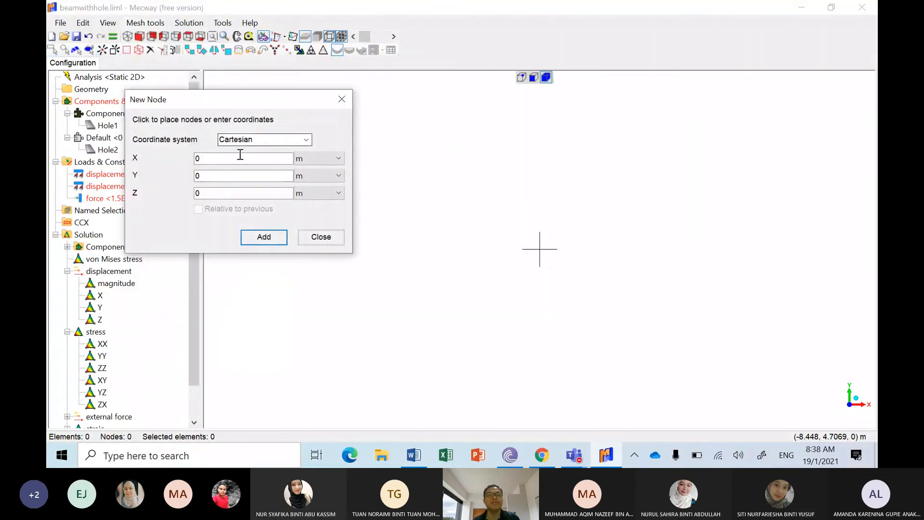
left_click(278, 235)
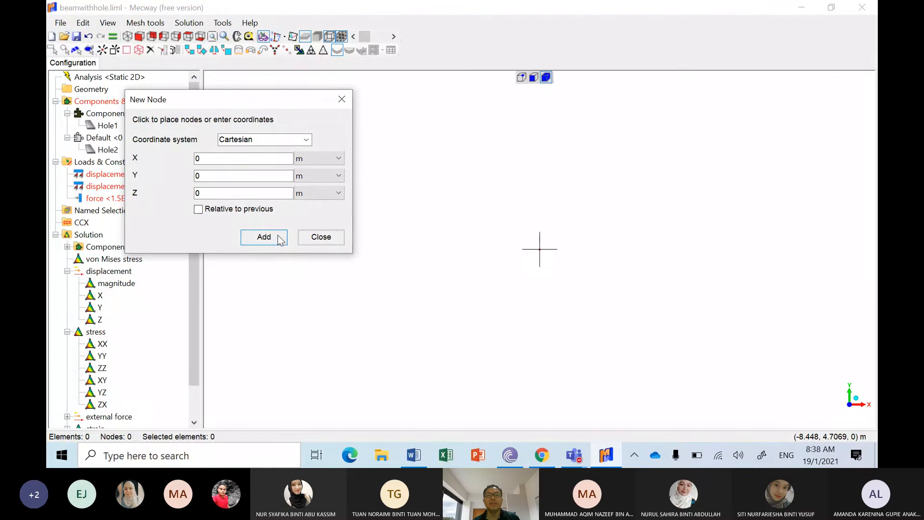
double_click(233, 158)
type("1")
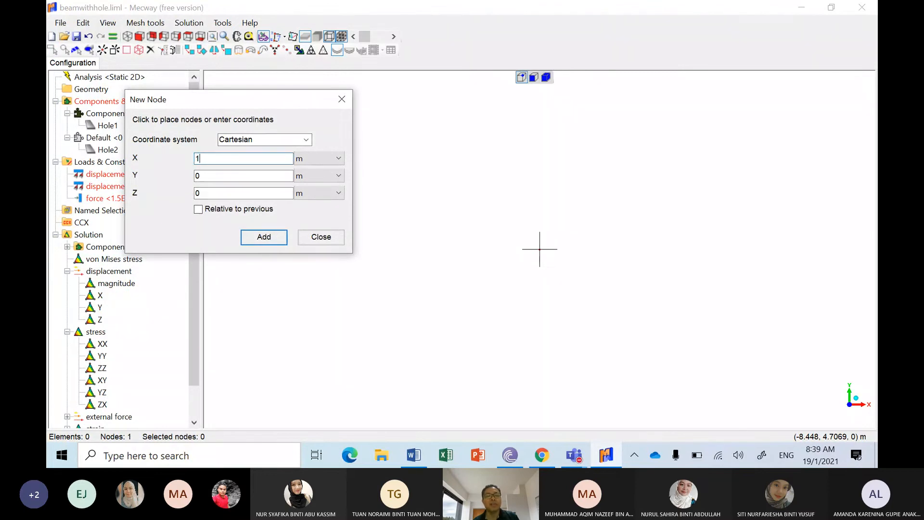
left_click(264, 236)
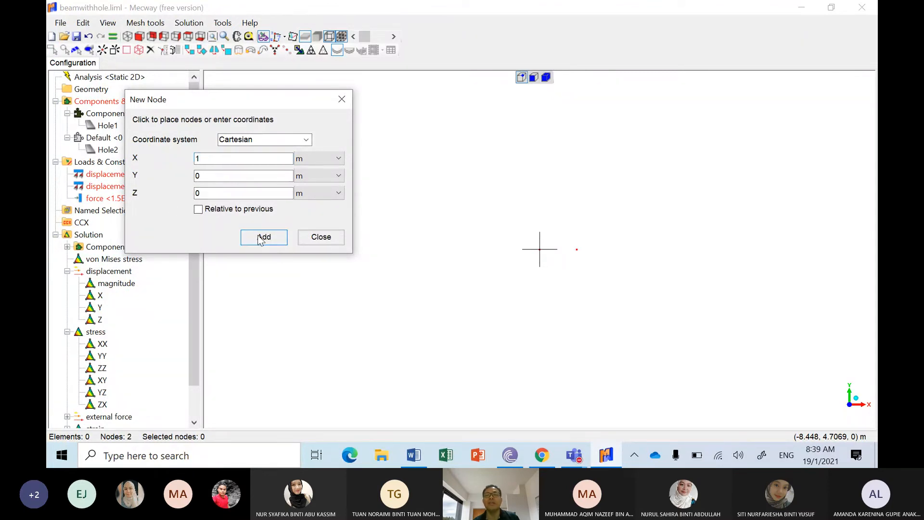
Step: Add nodes at X 1 m, Y 1 m and at X 0, Y 1 m, both with Z 0
double_click(197, 176)
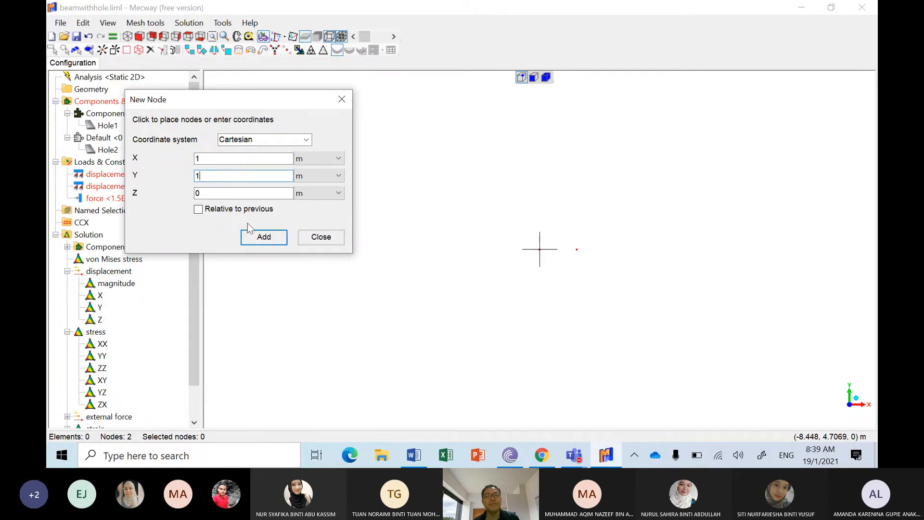
double_click(219, 158)
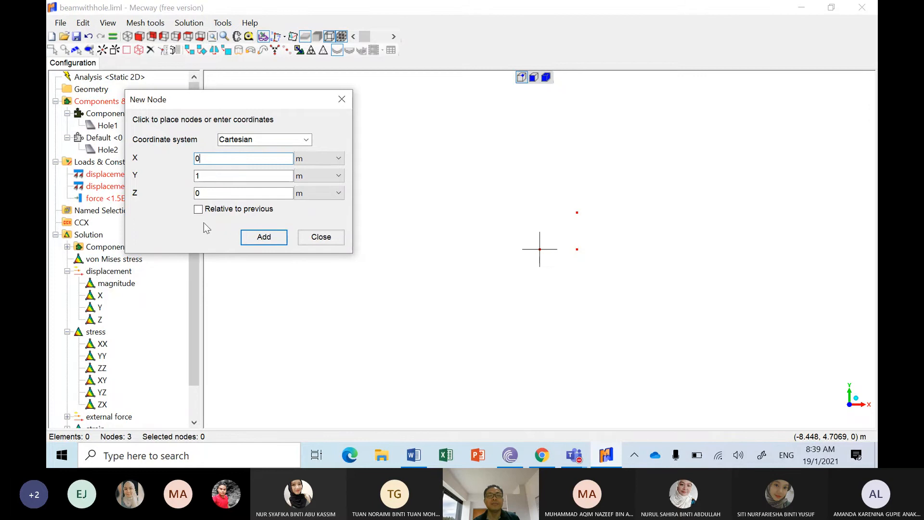
type("0")
left_click(264, 237)
left_click(310, 237)
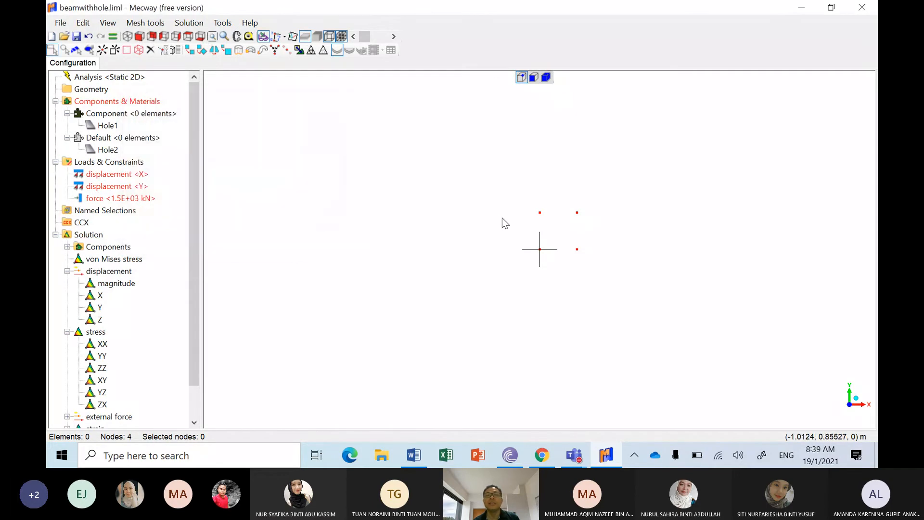
Step: Create a quad4 element in Component joining the four corner nodes of the square
left_click(114, 50)
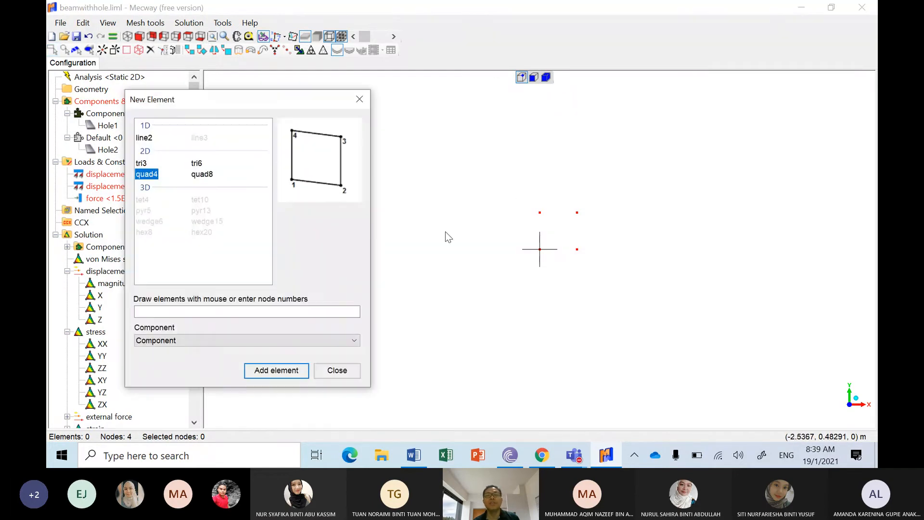
left_click(540, 213)
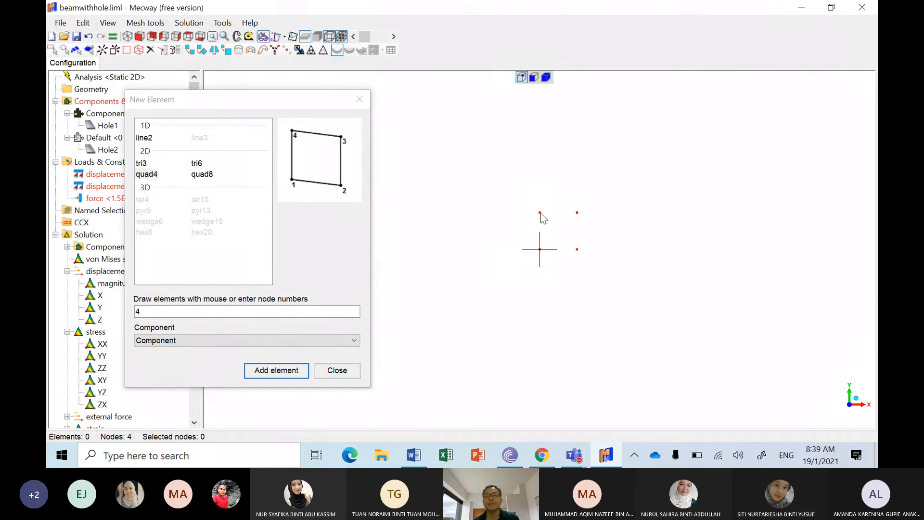
left_click(577, 249)
left_click(576, 212)
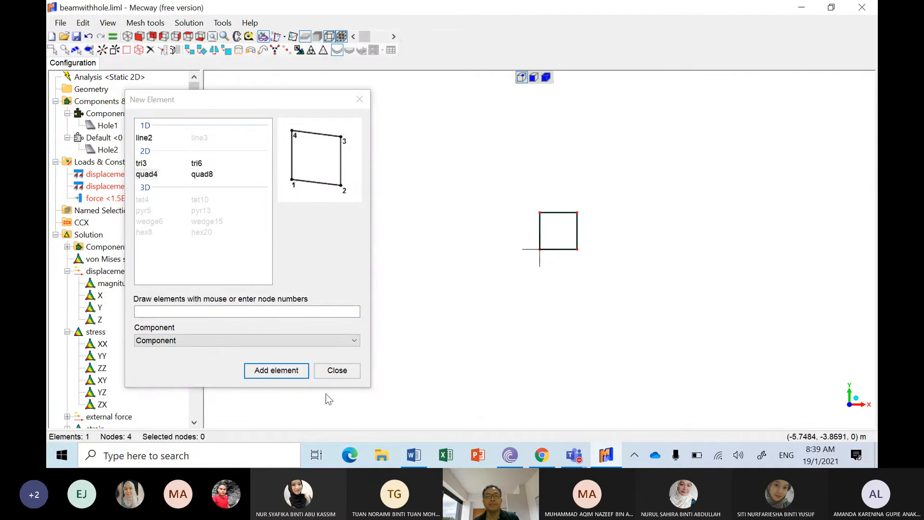
left_click(336, 371)
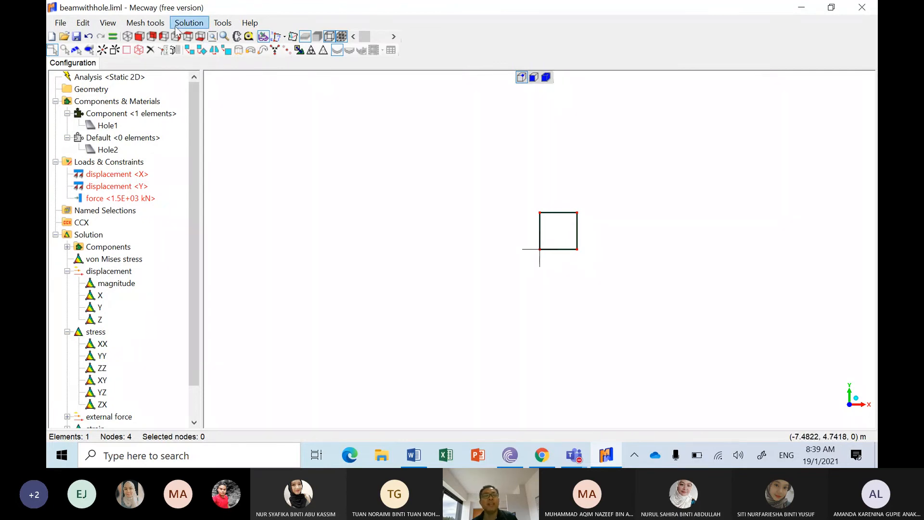
left_click(162, 22)
mouse_move(169, 36)
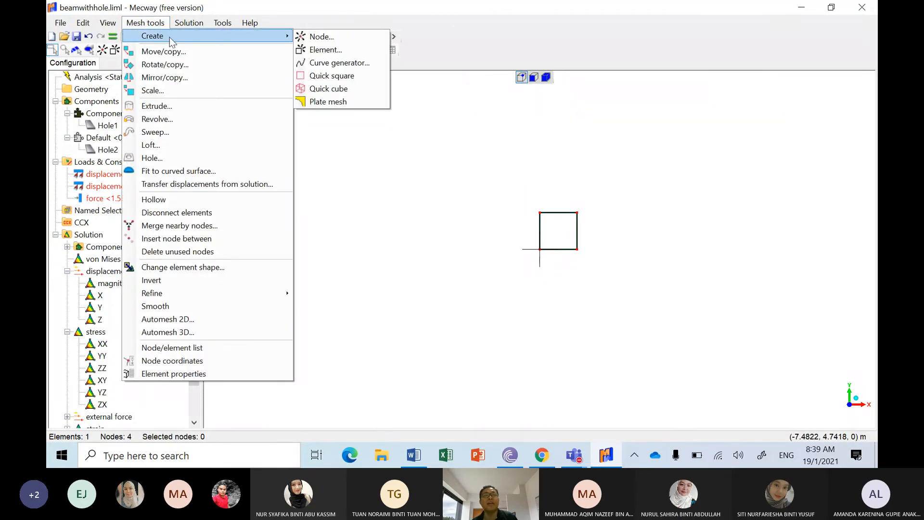
left_click(324, 99)
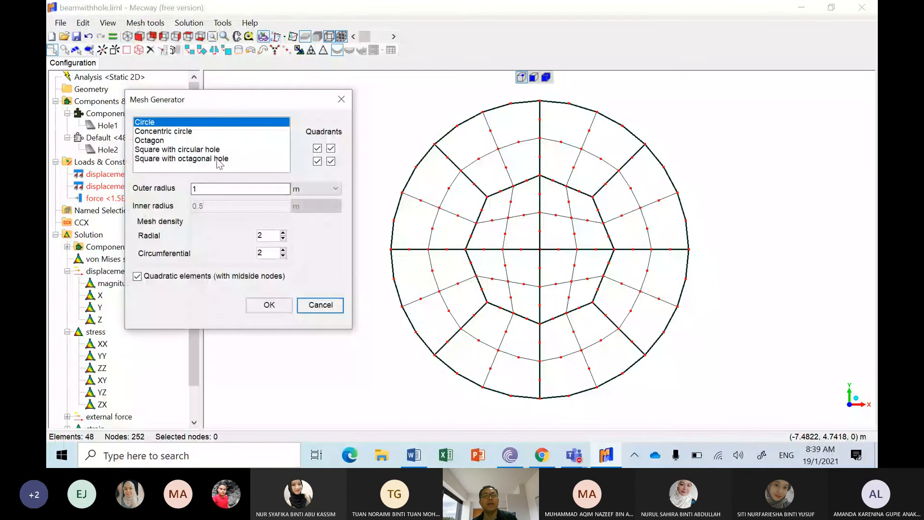
left_click(213, 150)
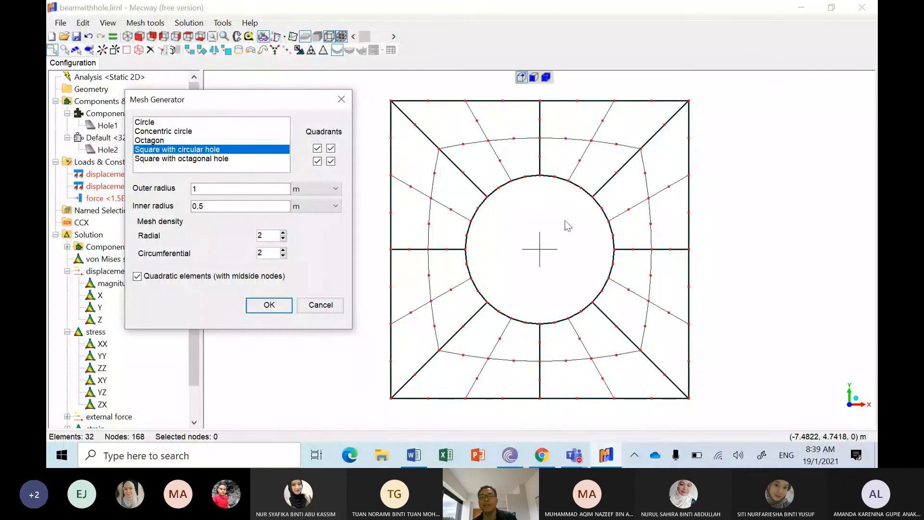
left_click(319, 305)
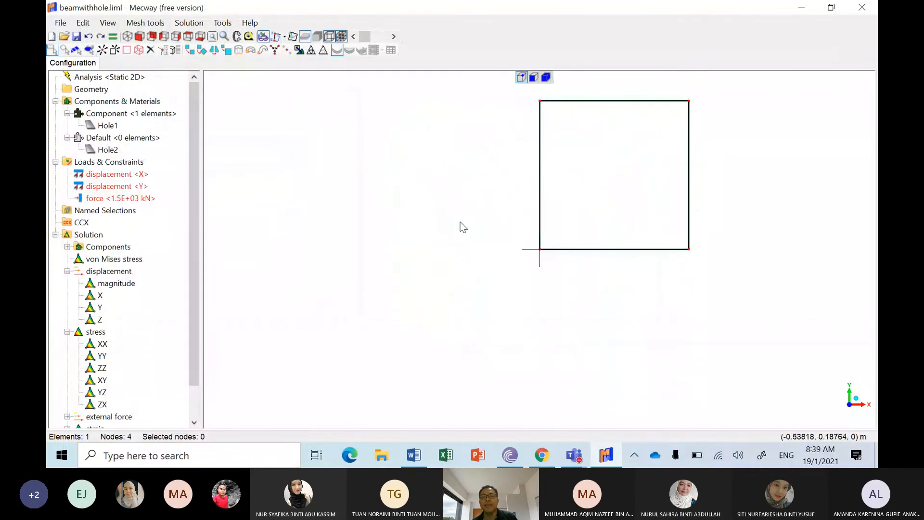
Step: Fit the square element in the view
left_click(212, 36)
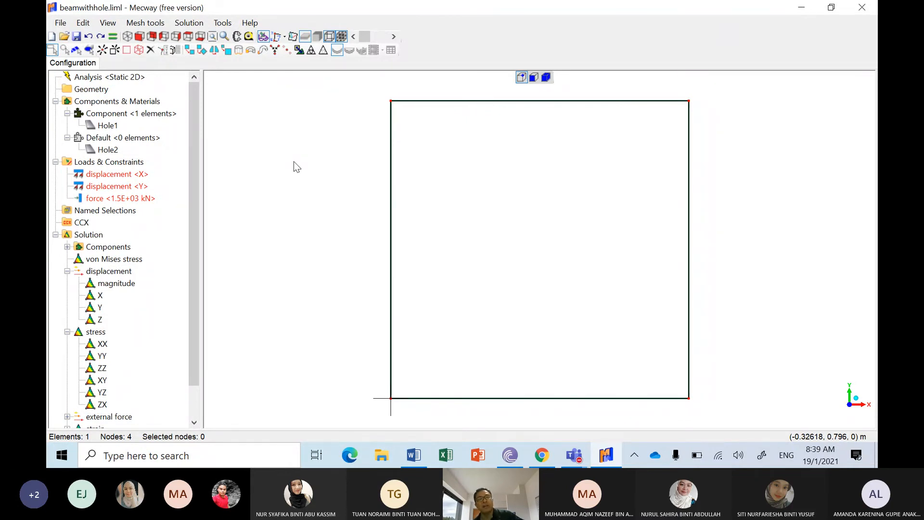
left_click(163, 24)
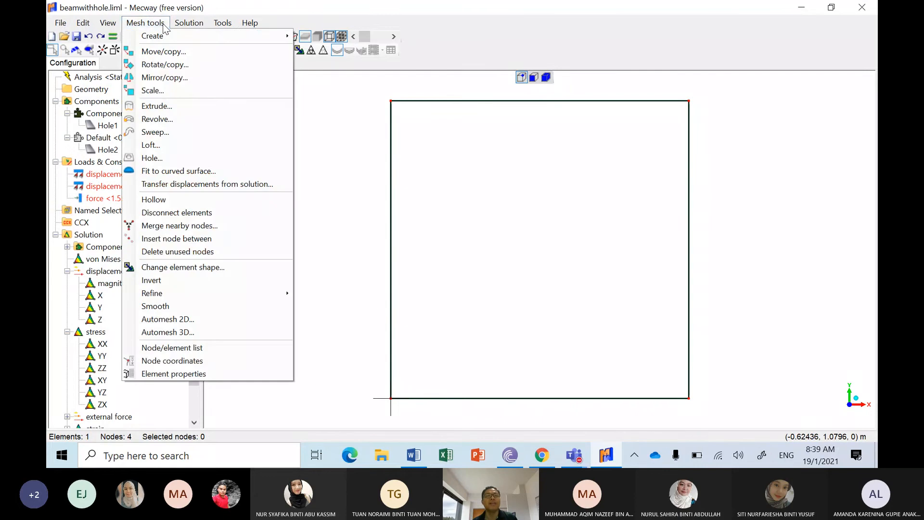
left_click(322, 154)
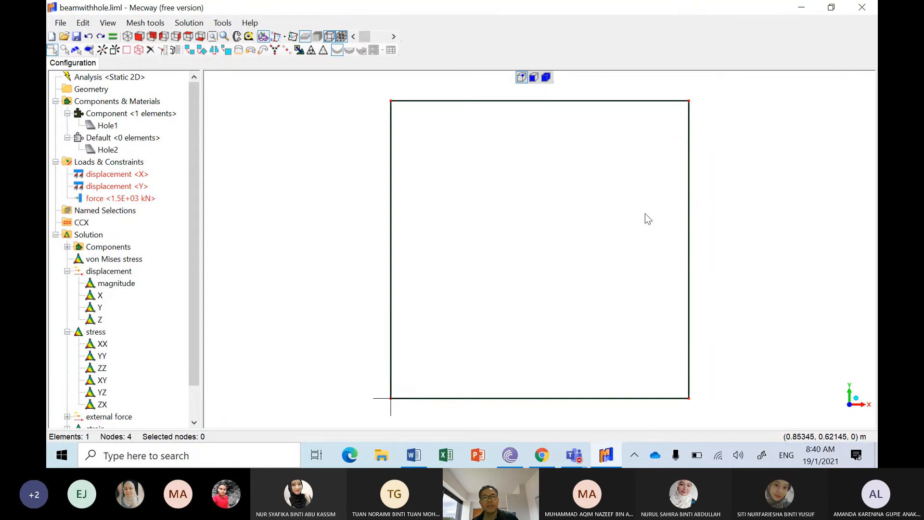
Step: Show XYZ Point List as a file type for importing geometry, and leave the import without choosing a file
left_click(61, 23)
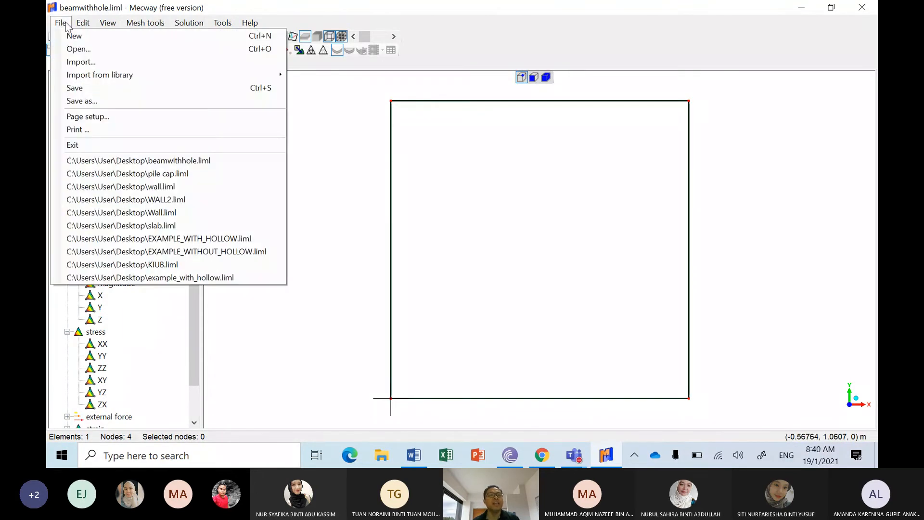
left_click(79, 64)
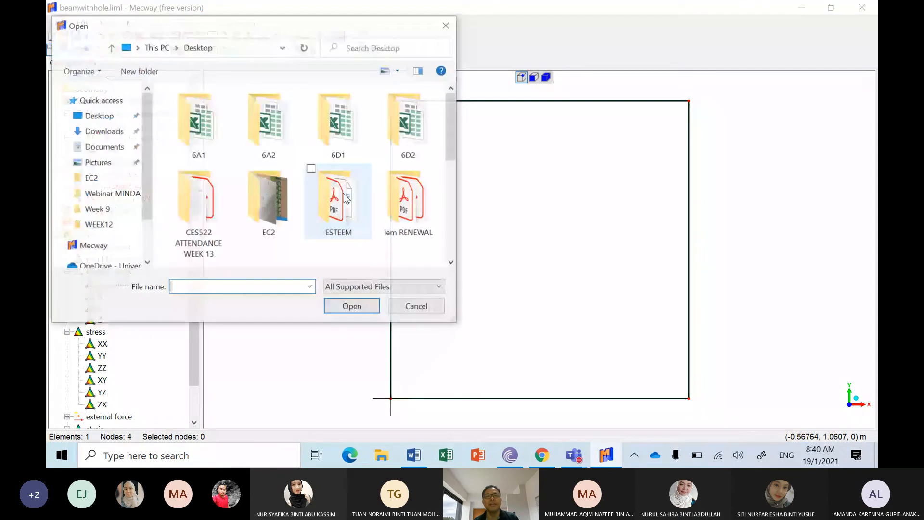
left_click(438, 288)
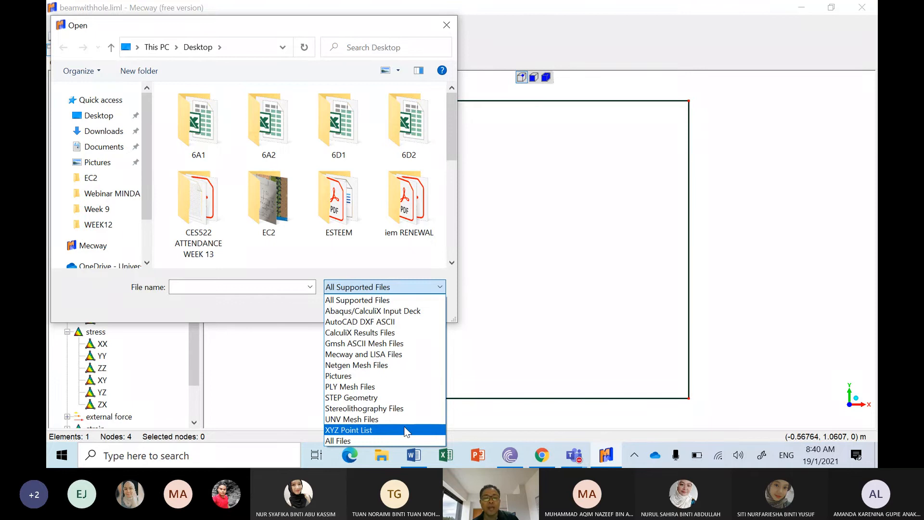
left_click(404, 429)
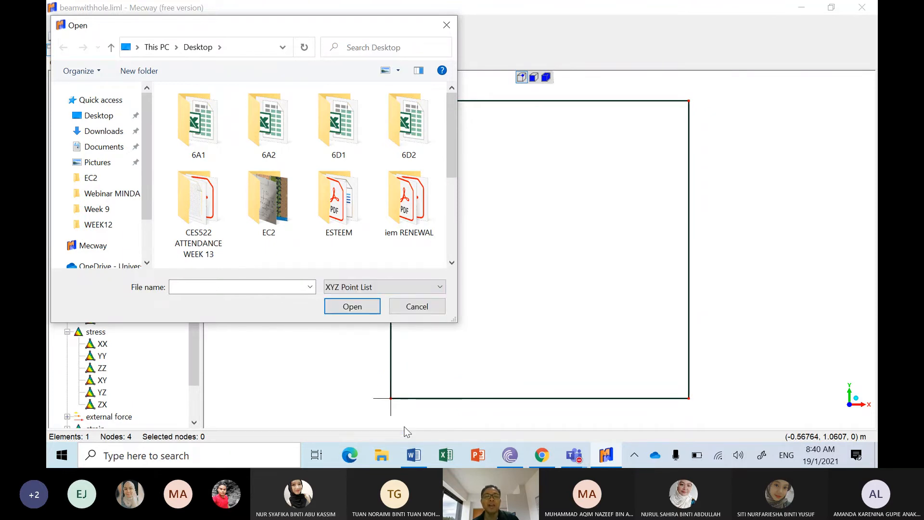
left_click(415, 314)
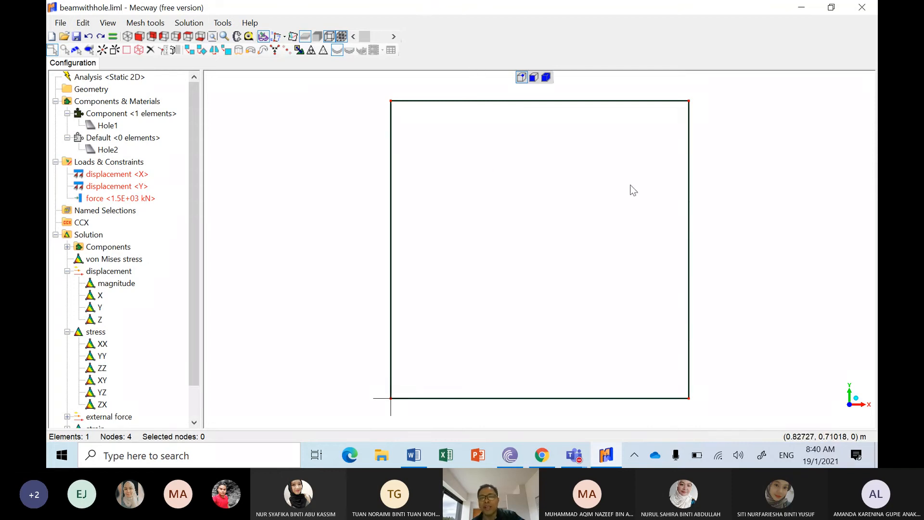
Step: Show AutoCAD DXF ASCII as a file type for importing drawings, and leave the import without choosing a file
left_click(62, 24)
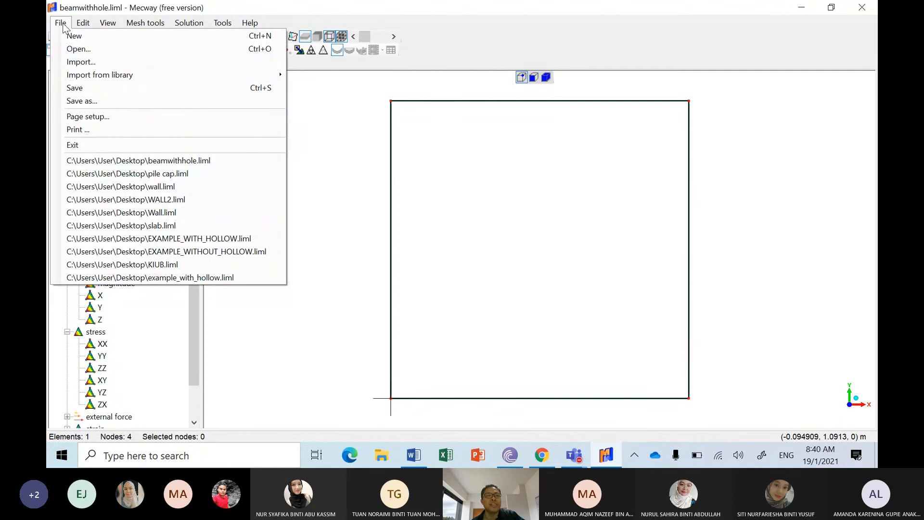
left_click(123, 63)
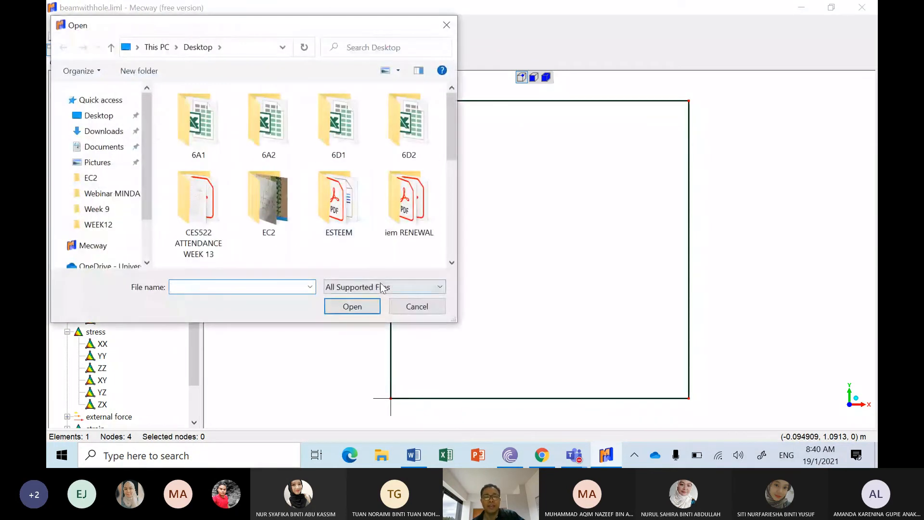
left_click(383, 288)
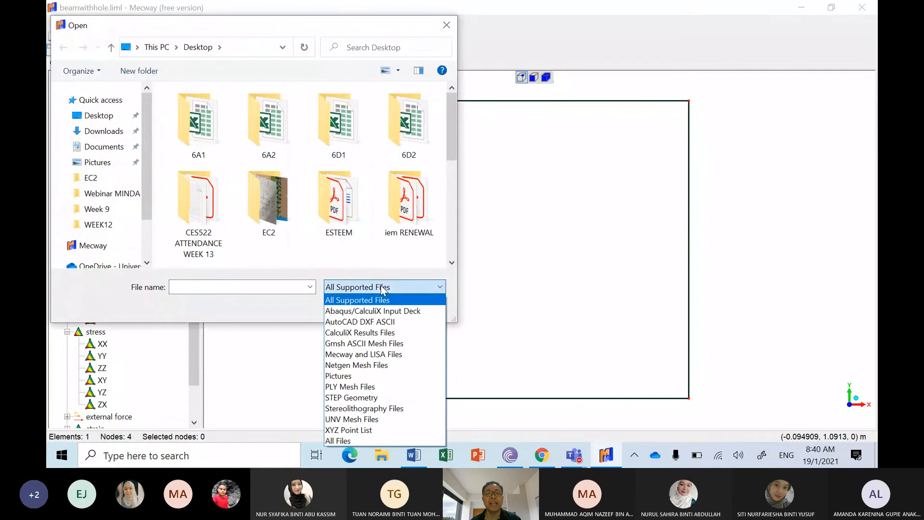
left_click(398, 322)
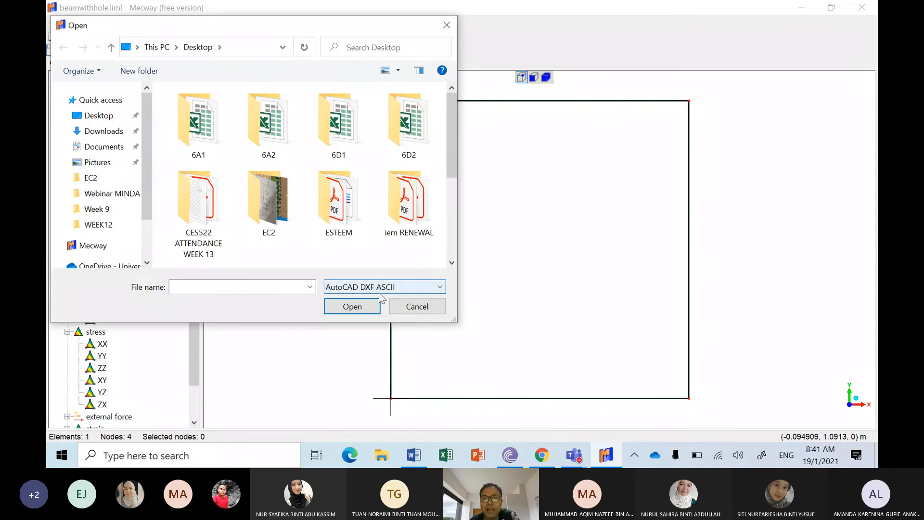
left_click(416, 306)
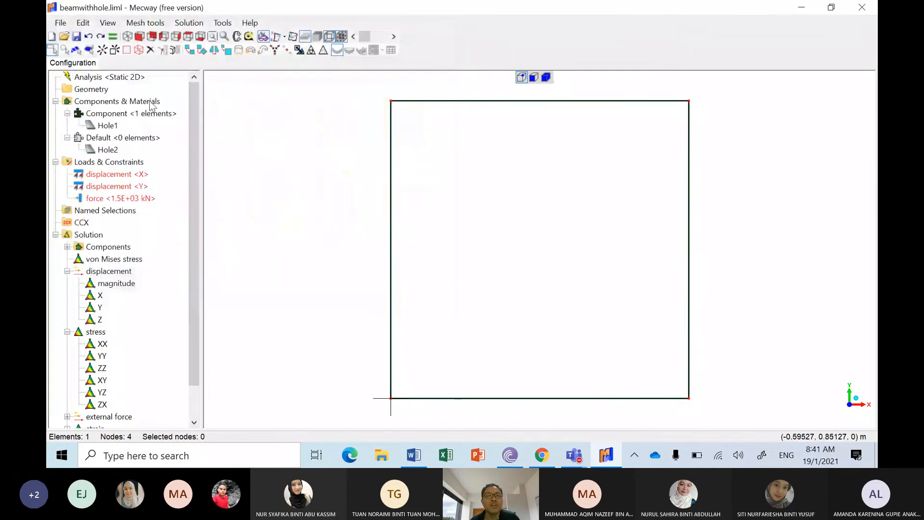
left_click(60, 23)
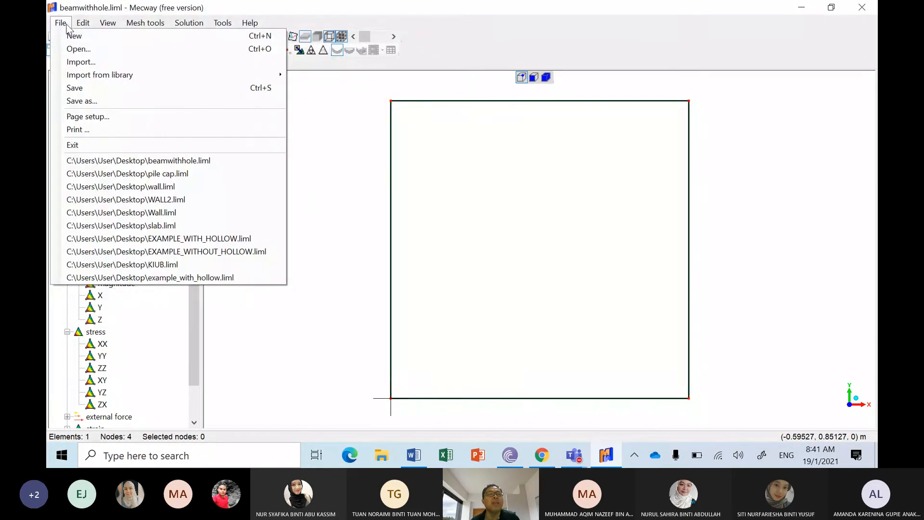
left_click(79, 61)
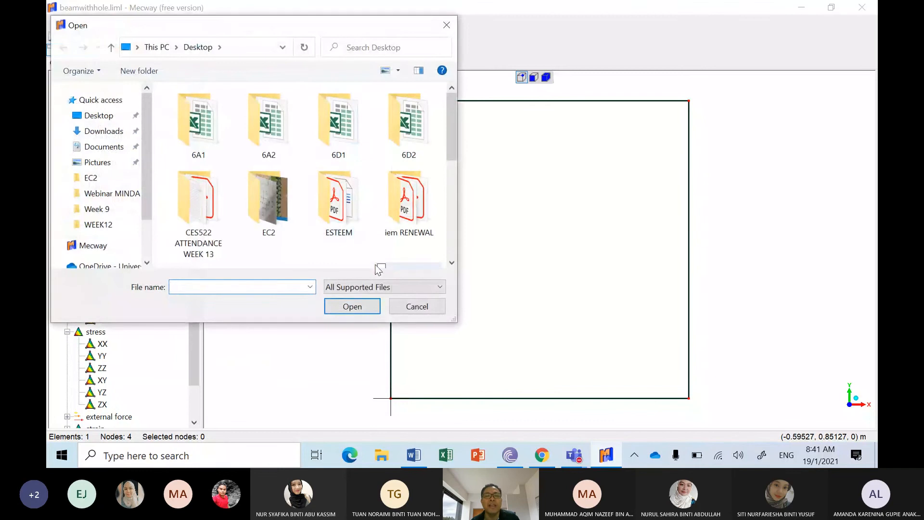
left_click(382, 287)
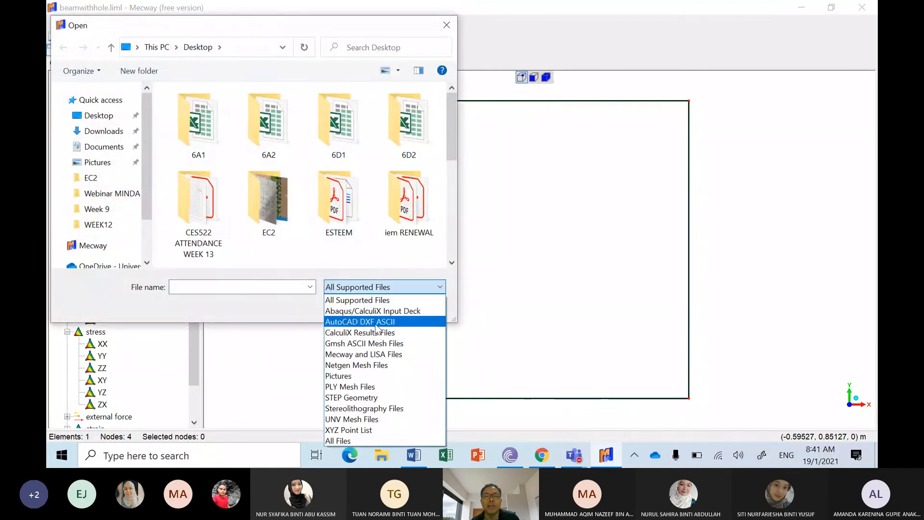
left_click(375, 322)
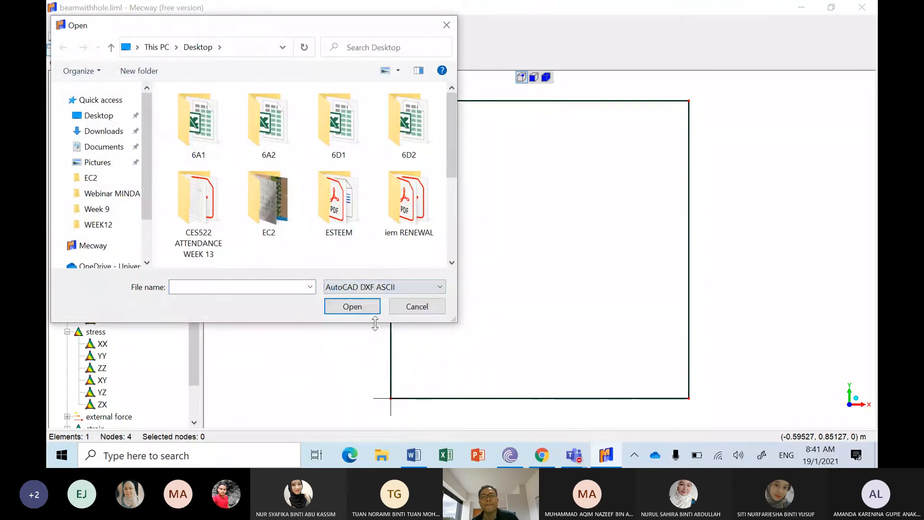
left_click(416, 308)
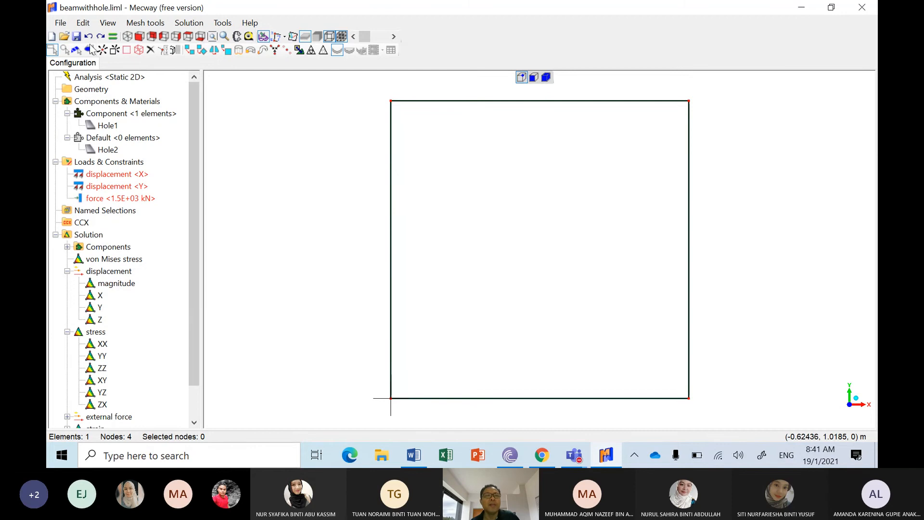
Step: Review the list of importable file types, restore All Supported Files, and leave without importing
left_click(64, 25)
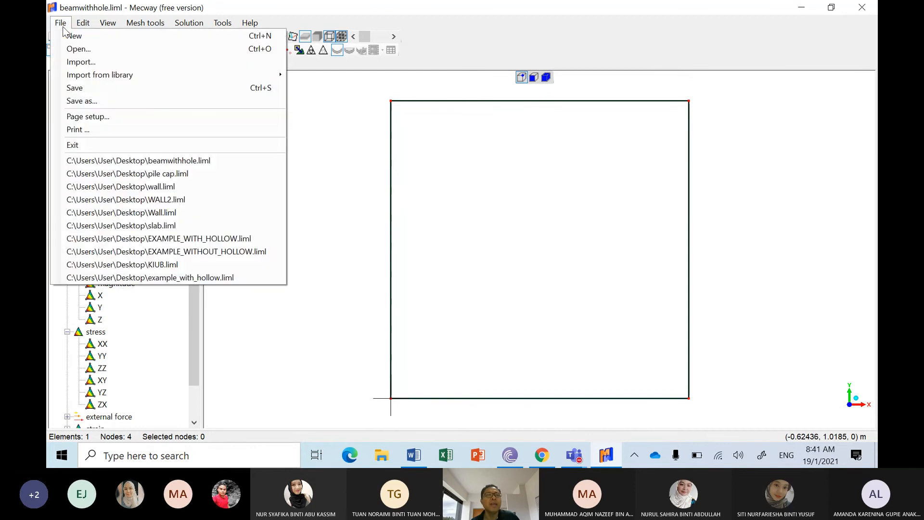
left_click(77, 63)
left_click(390, 287)
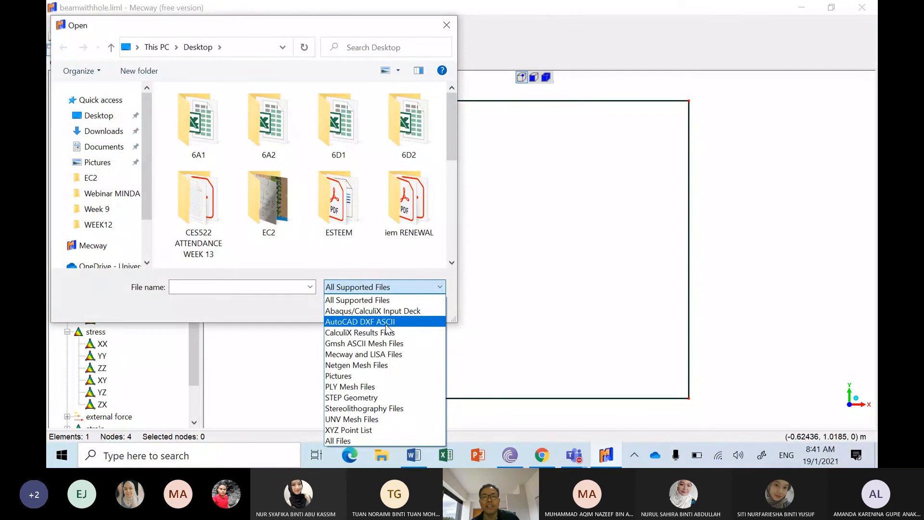
left_click(351, 300)
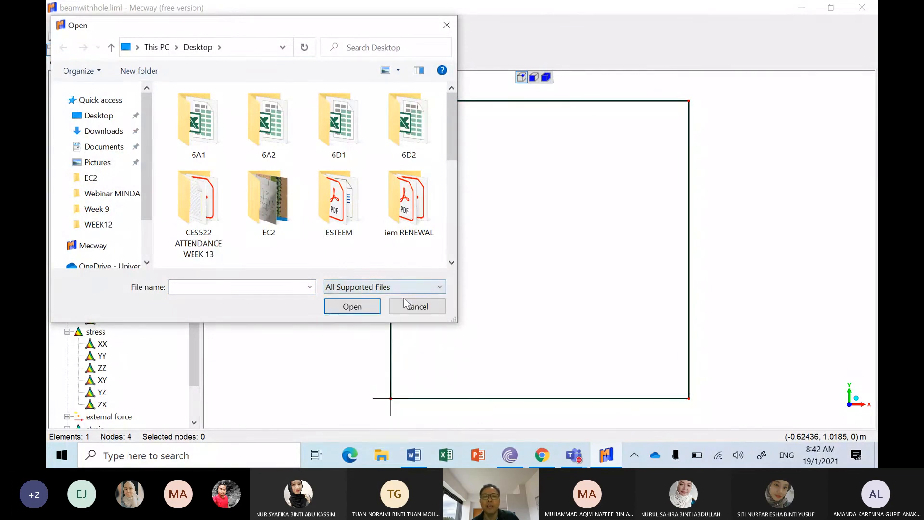
left_click(411, 310)
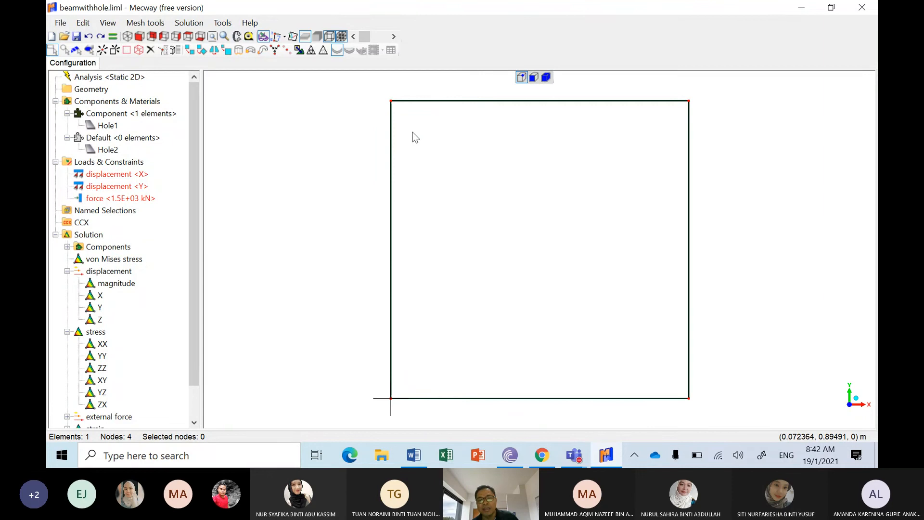
Step: Show the Cartesian coordinate entry for a new node and leave it without adding a node
left_click(102, 50)
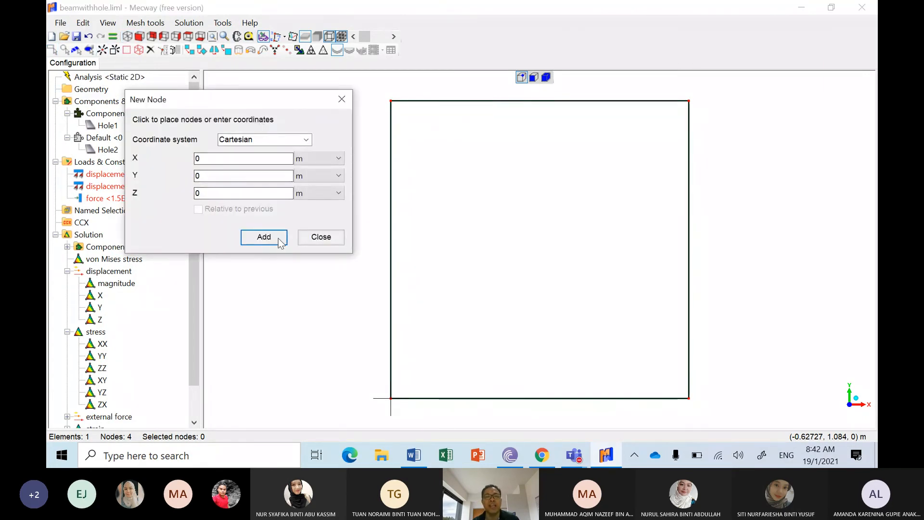
left_click_drag(310, 101, 461, 107)
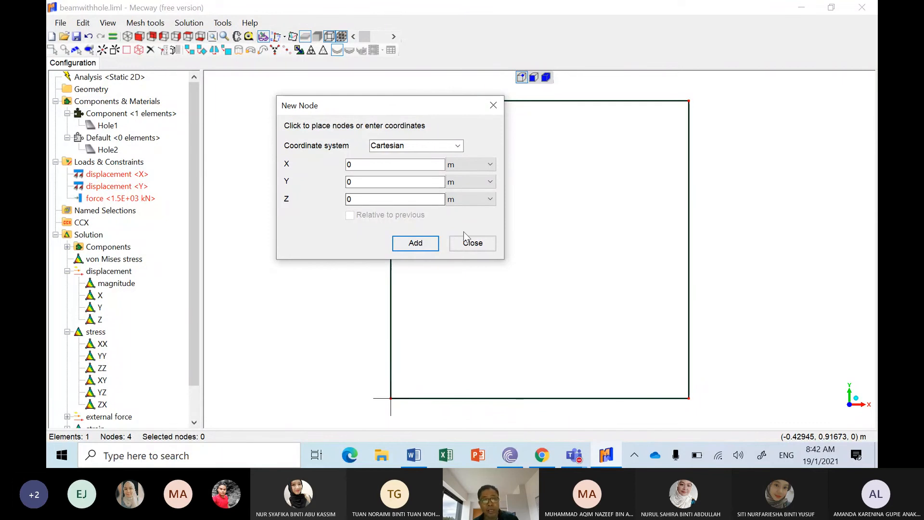
left_click(472, 244)
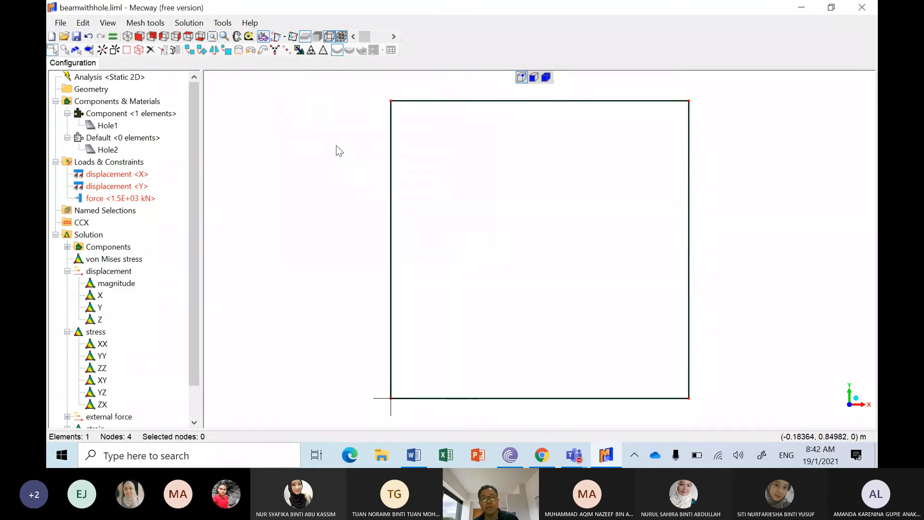
left_click(60, 22)
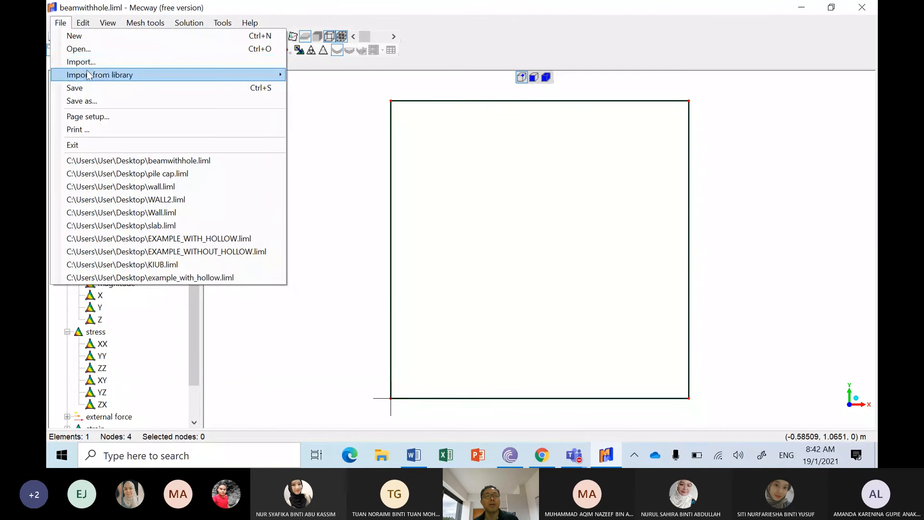
mouse_move(89, 76)
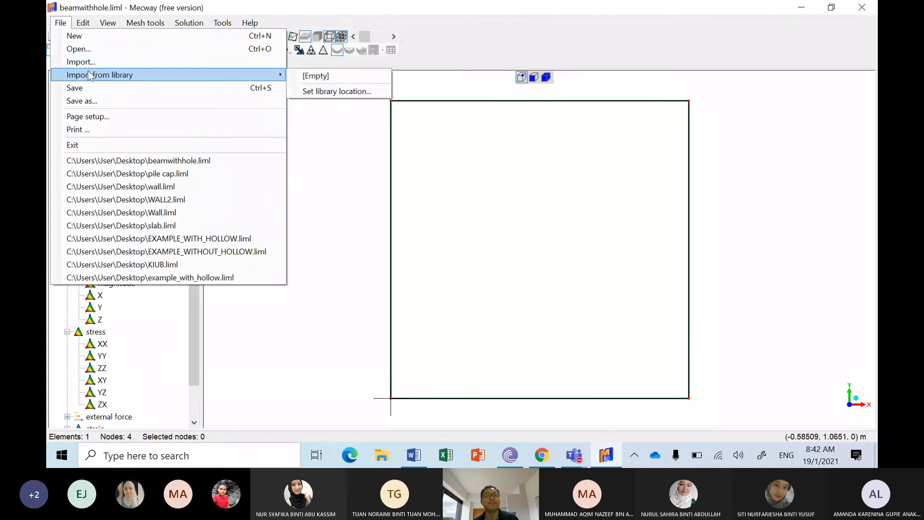
left_click(334, 146)
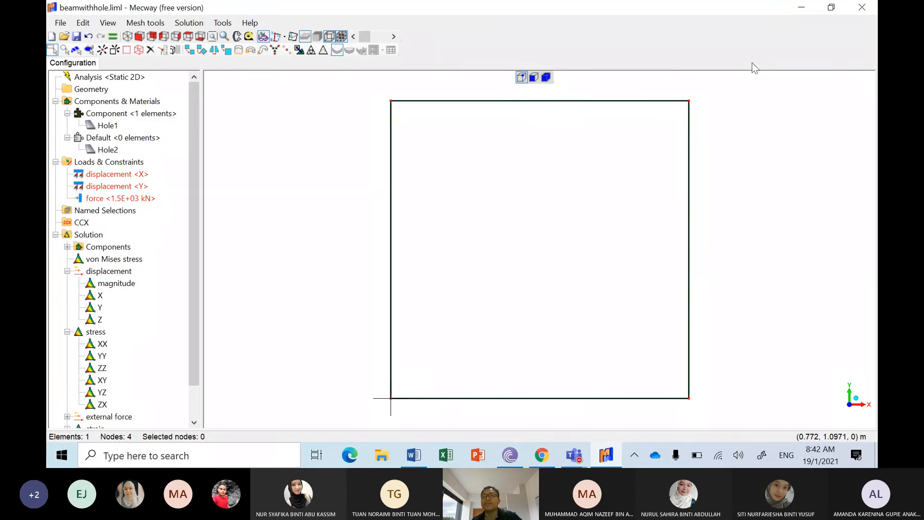
Step: Close Mecway without saving the changes to beamwithhole.liml
left_click(861, 7)
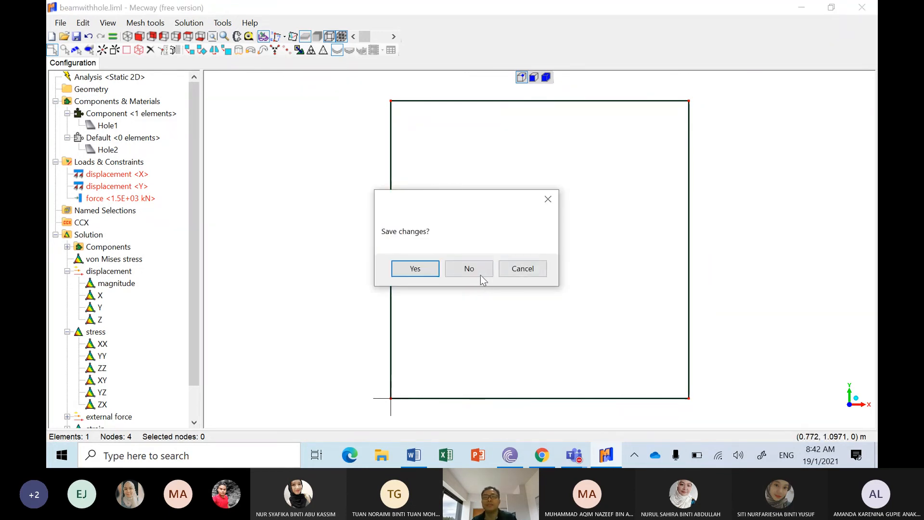
left_click(480, 270)
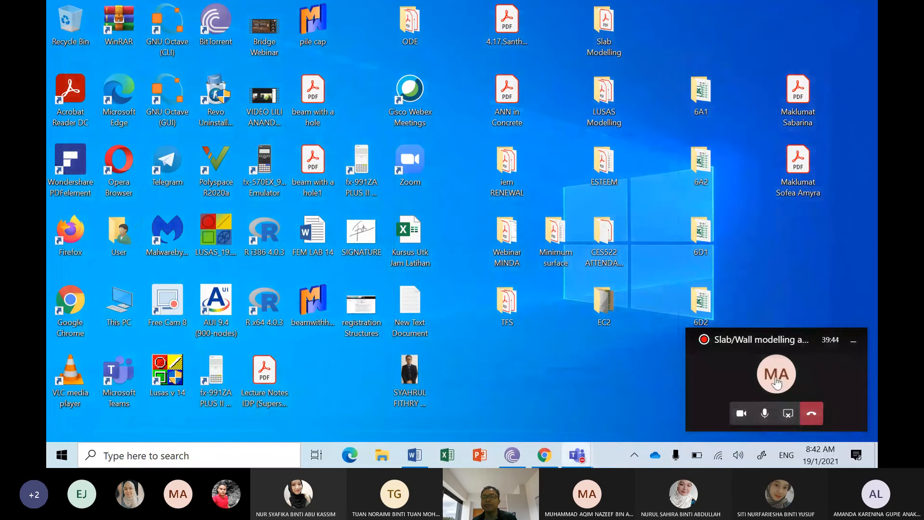
Step: Return to the Teams meeting and stop sharing the screen
left_click(761, 364)
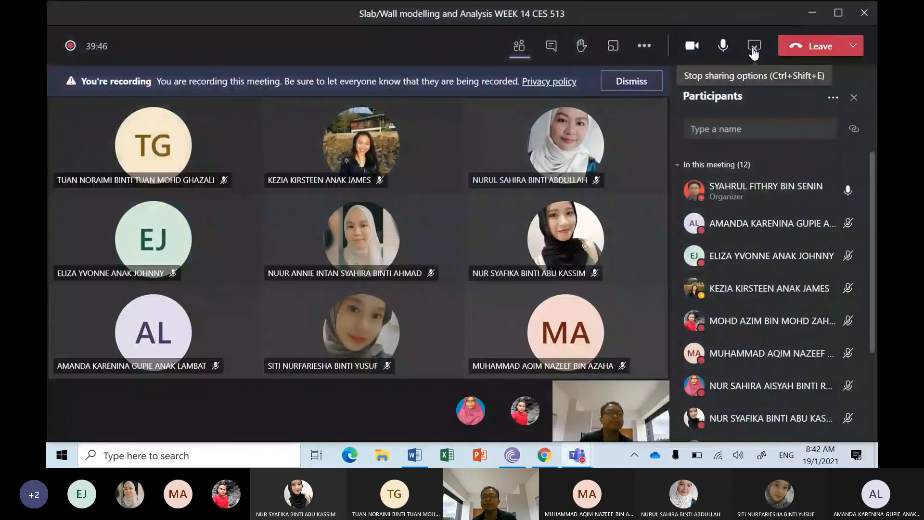
left_click(753, 46)
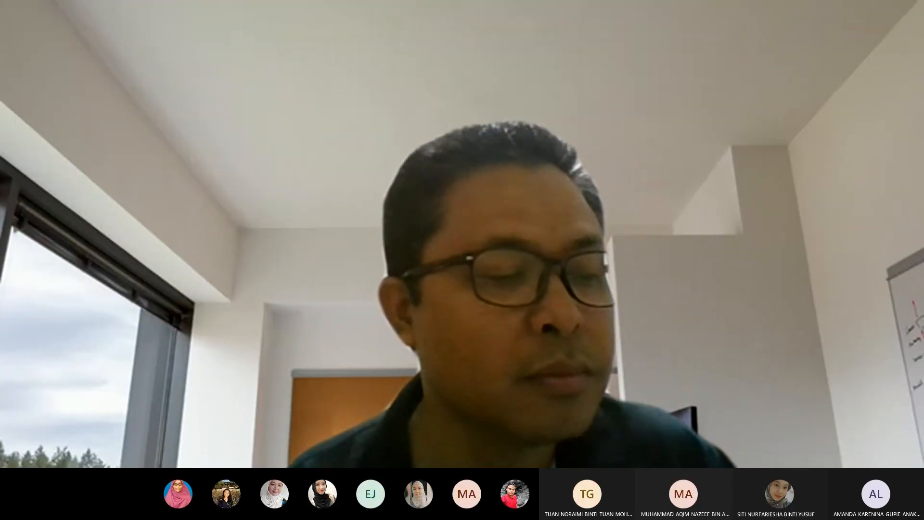